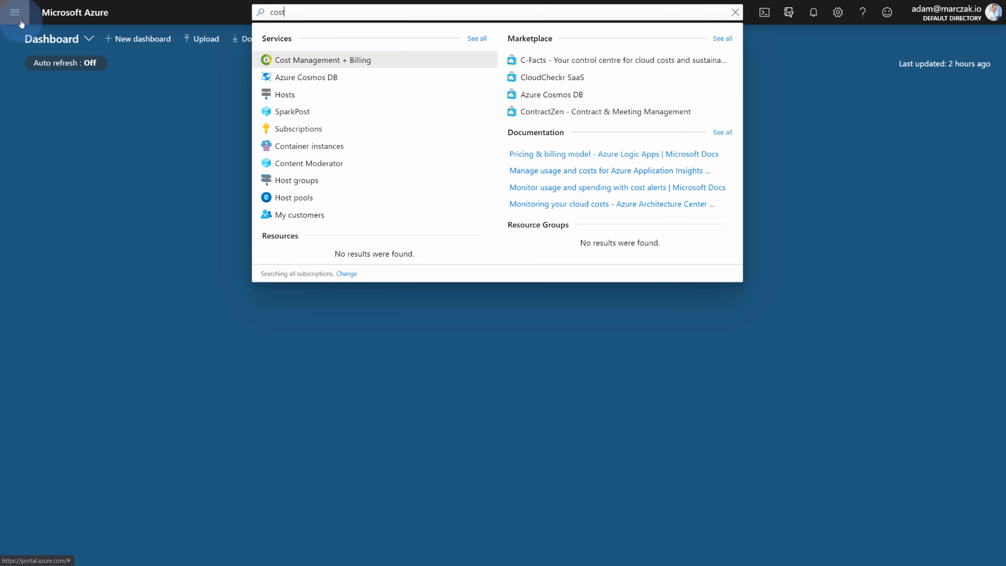
Open Cost analysis for the logicapps-e2e-sql-firewall-demo resource group, showing €2.18 spent and €62.98 forecast.
left_click(21, 23)
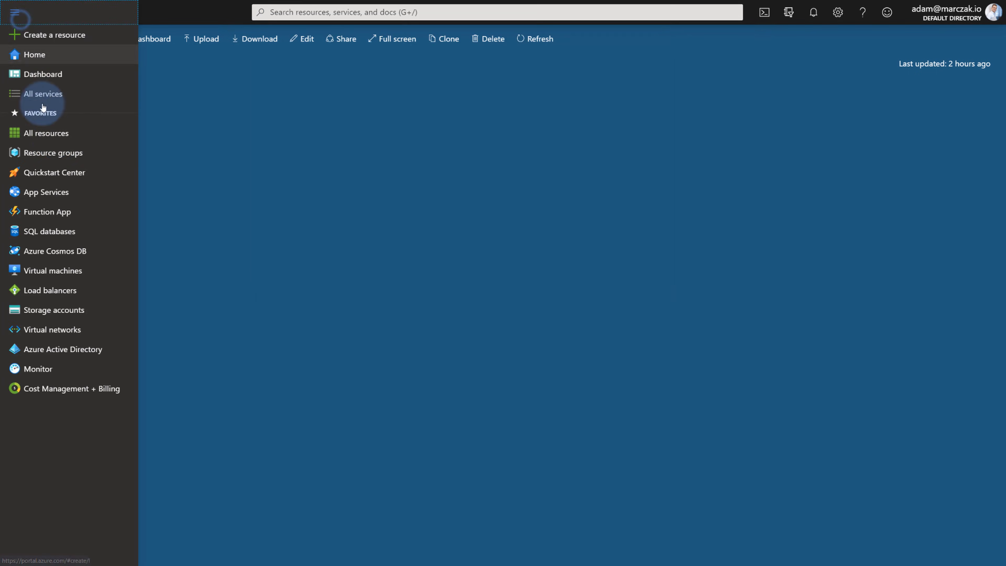
left_click(55, 153)
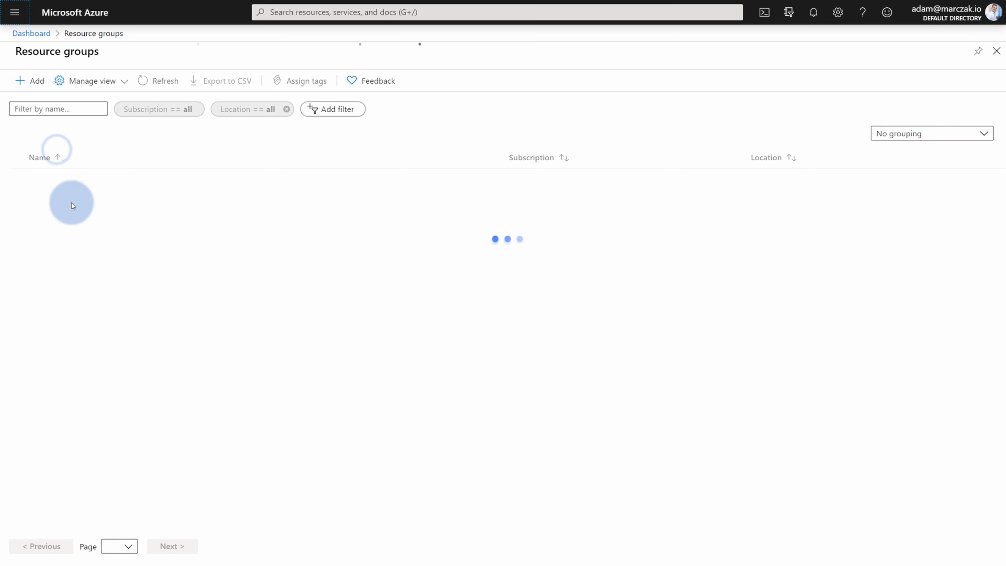
left_click(131, 297)
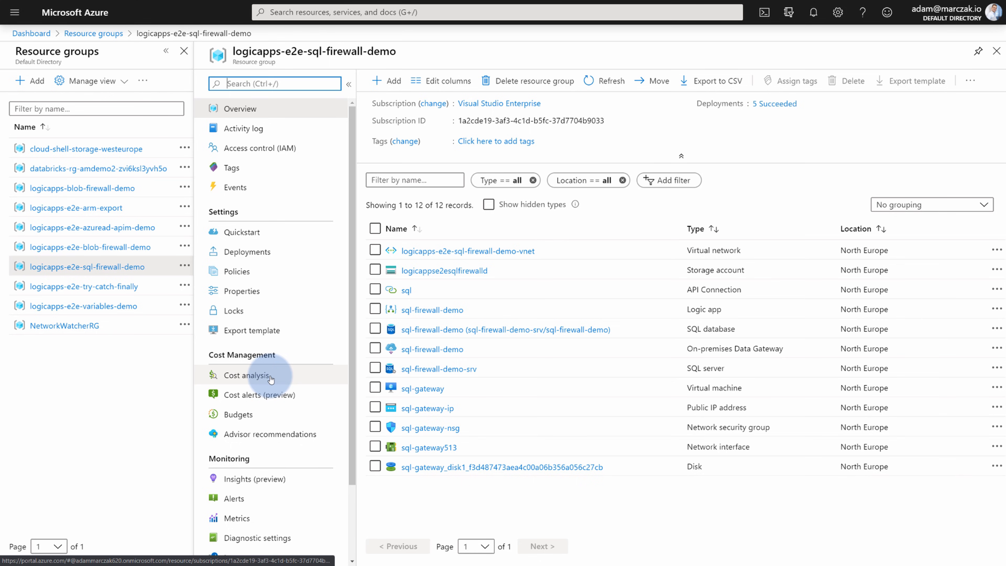
left_click(239, 376)
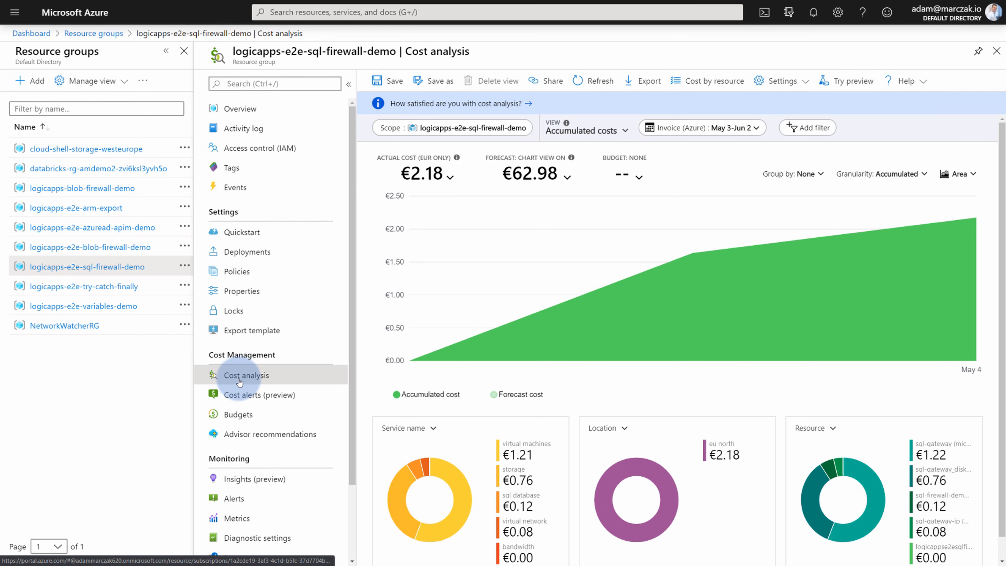
left_click(15, 12)
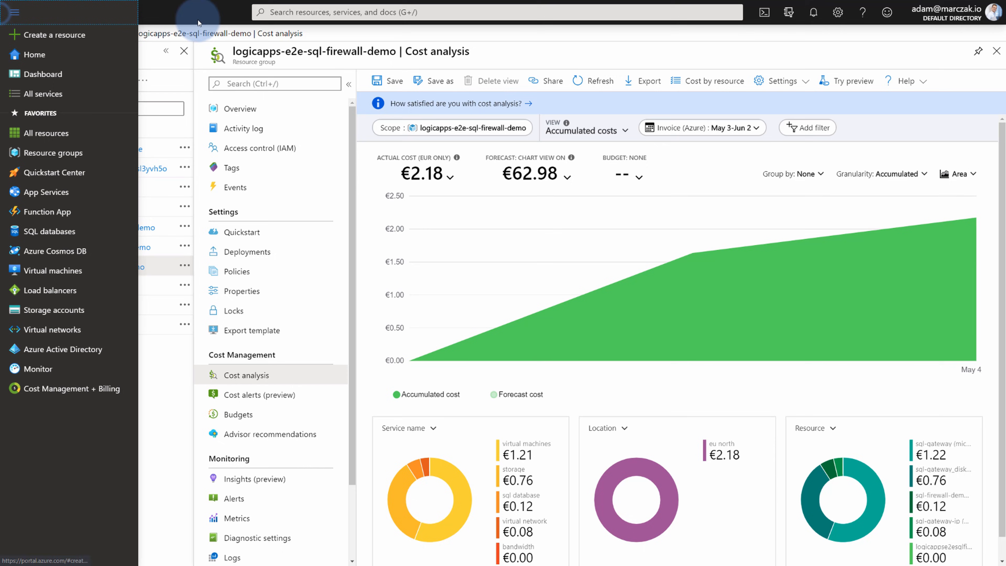
Search 'subs' and open the Visual Studio Enterprise subscription overview with its per-resource costs.
left_click(303, 10)
type("subs")
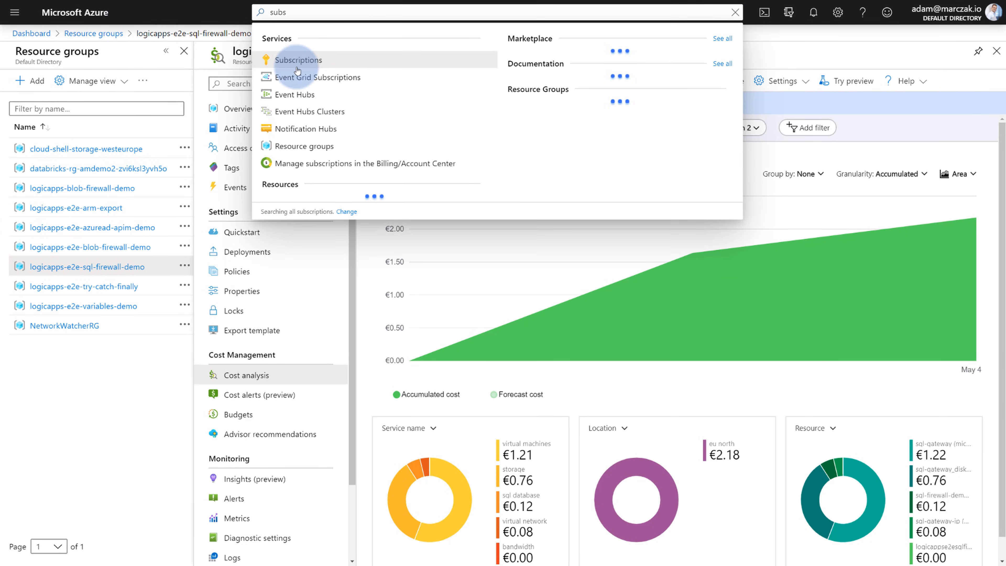
left_click(297, 67)
left_click(96, 225)
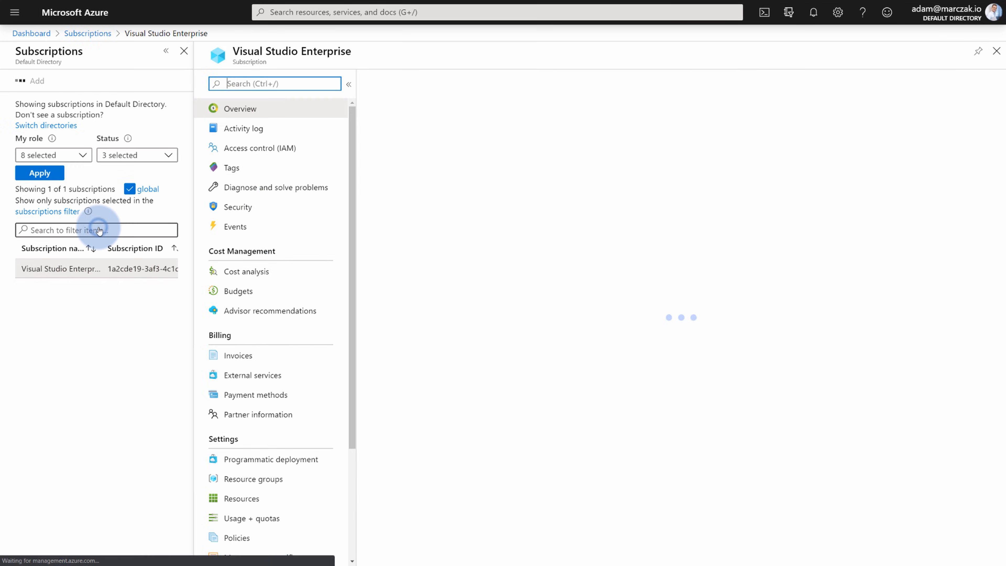
left_click(238, 273)
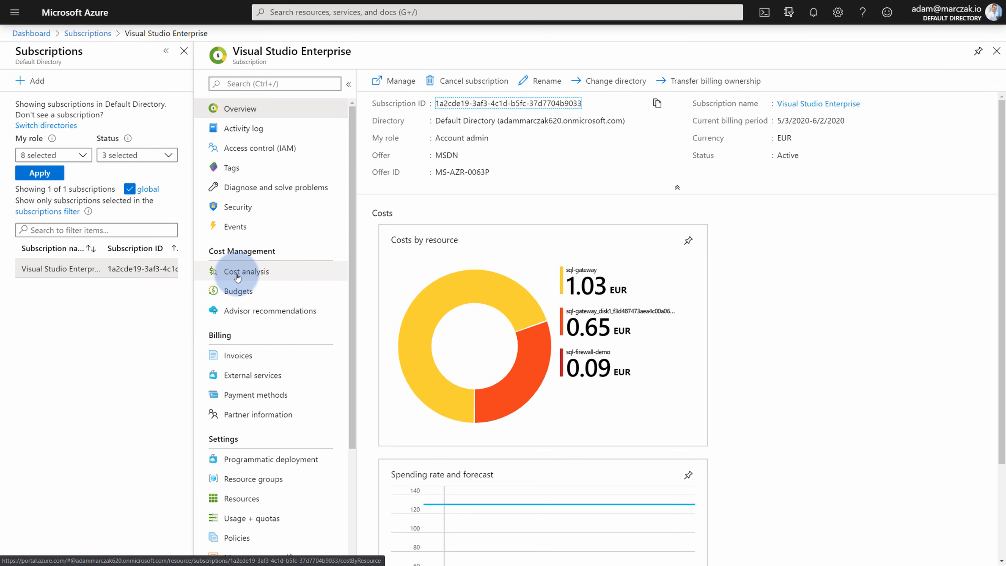
left_click(350, 11)
Search 'cost', open Cost Management + Billing, and review the billing account type.
type("cost")
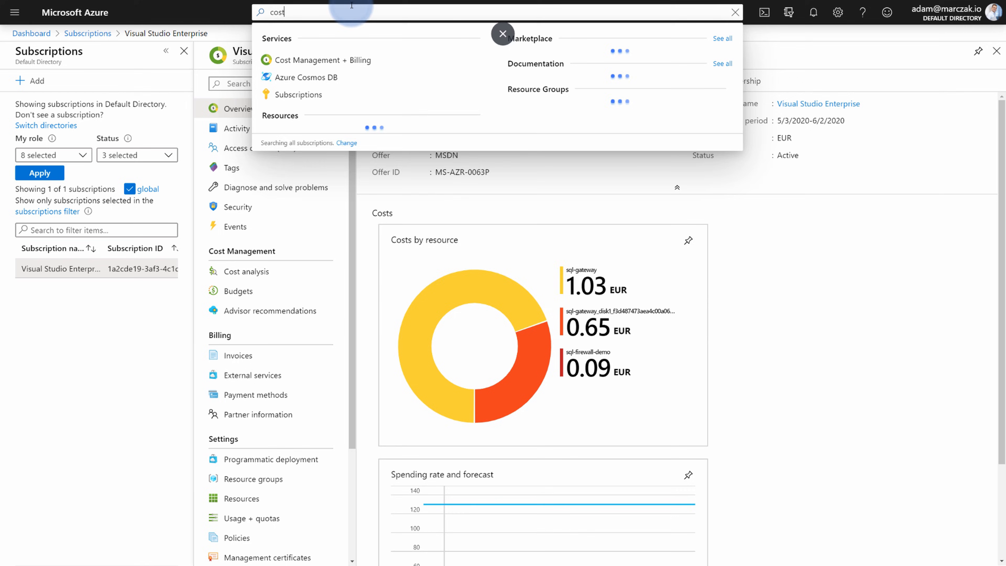
left_click(344, 60)
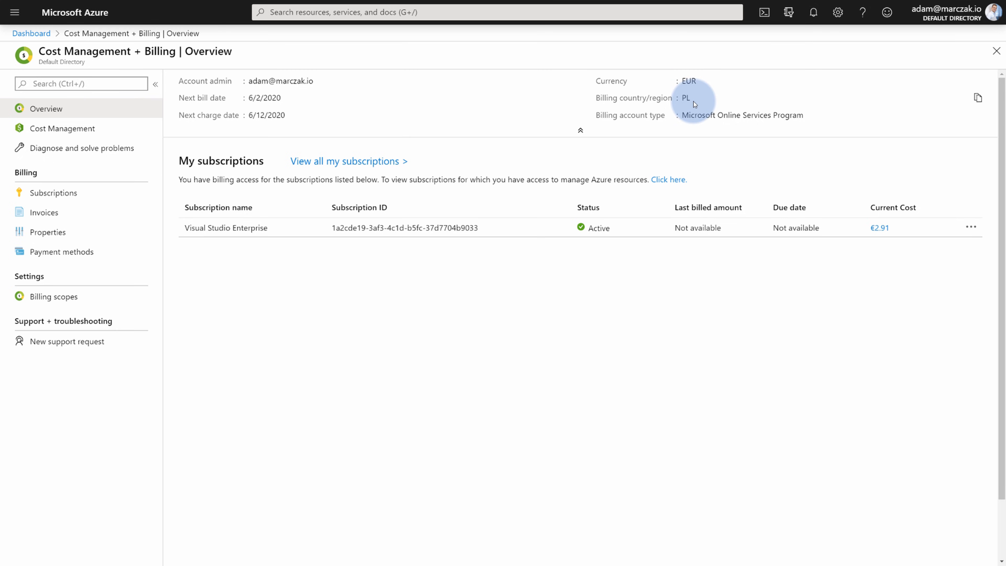
left_click_drag(681, 115, 839, 102)
left_click(838, 102)
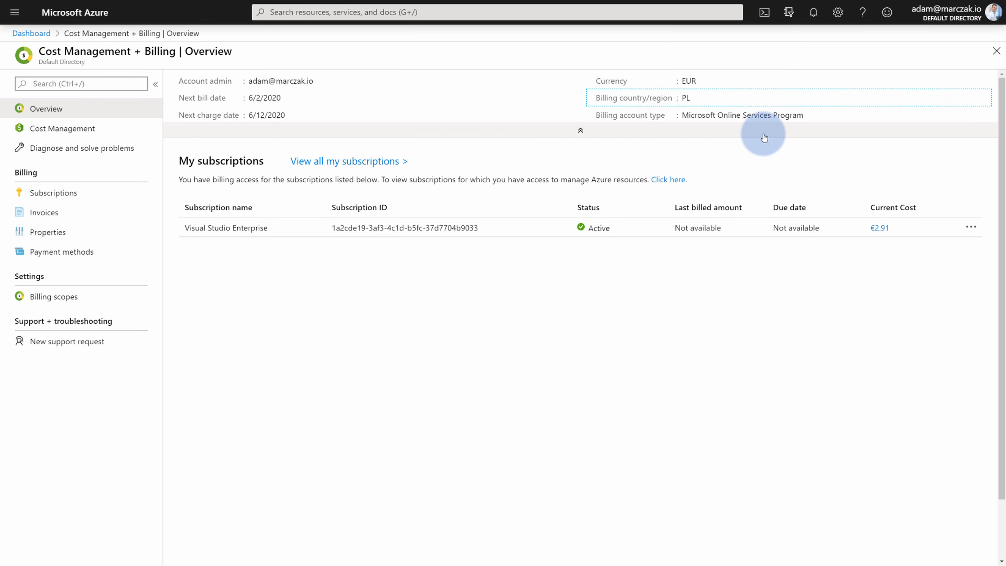
left_click(580, 51)
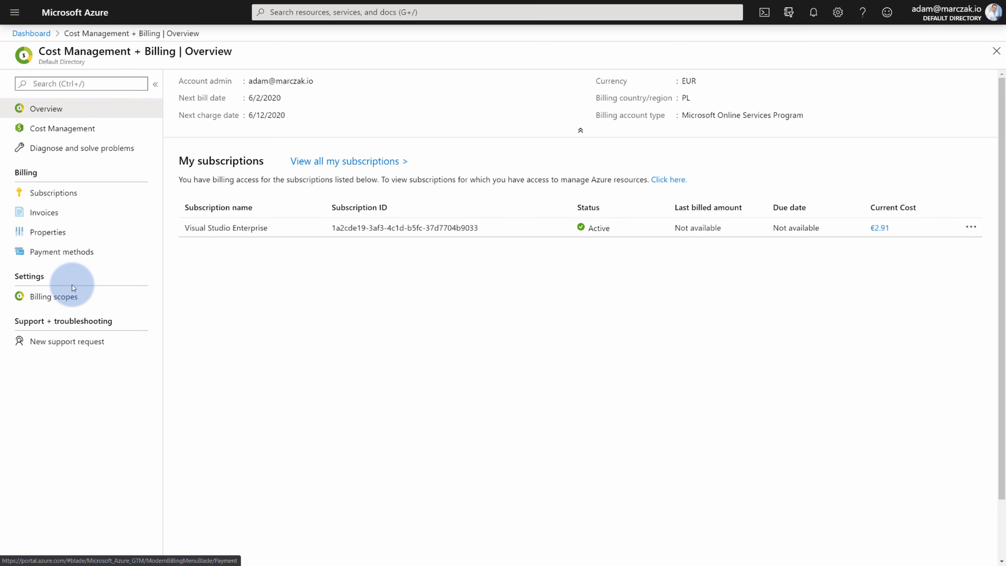
Browse the billing account and Visual Studio Enterprise subscription scopes, then return and open Cost Management.
left_click(72, 297)
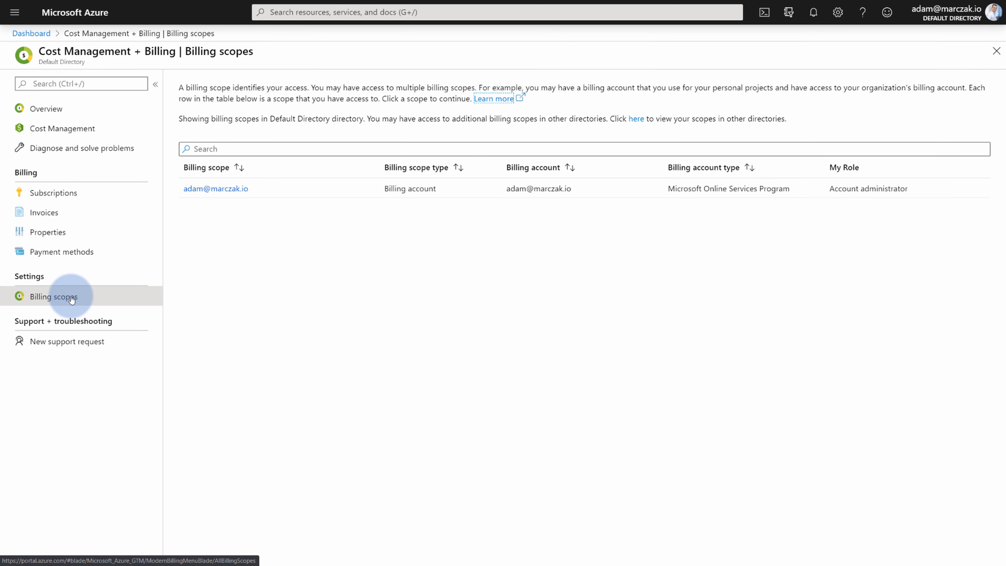
left_click(240, 189)
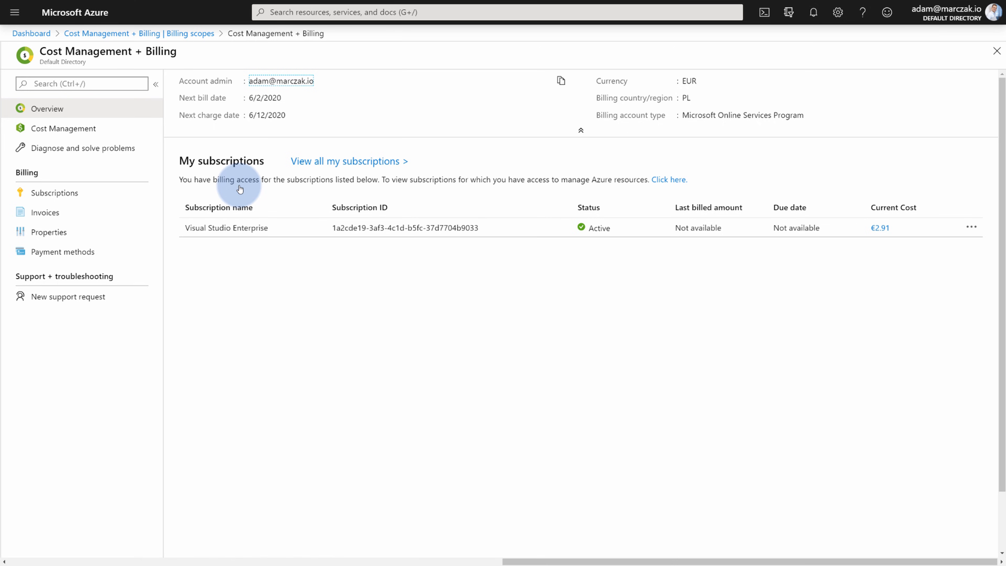
left_click(258, 229)
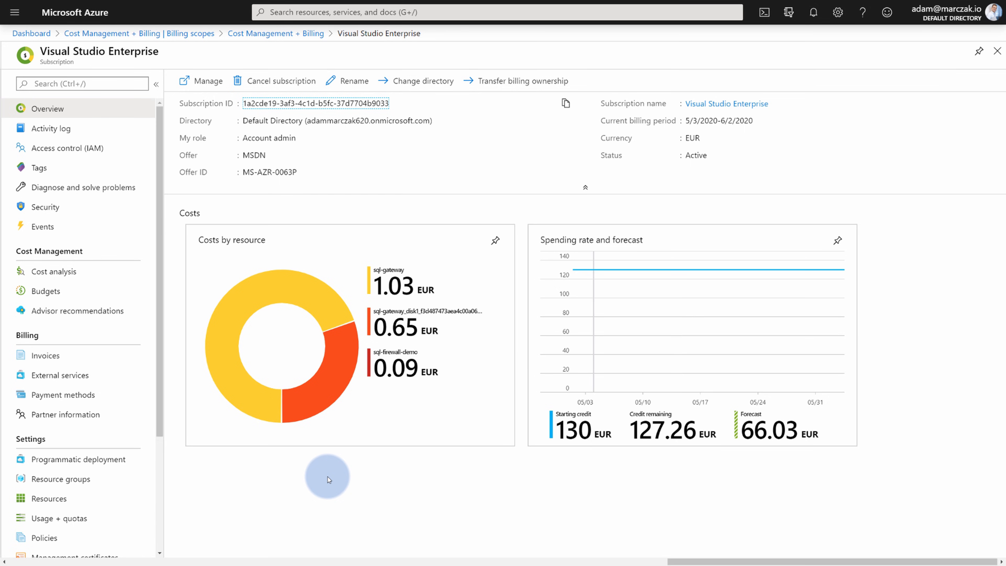
left_click(246, 37)
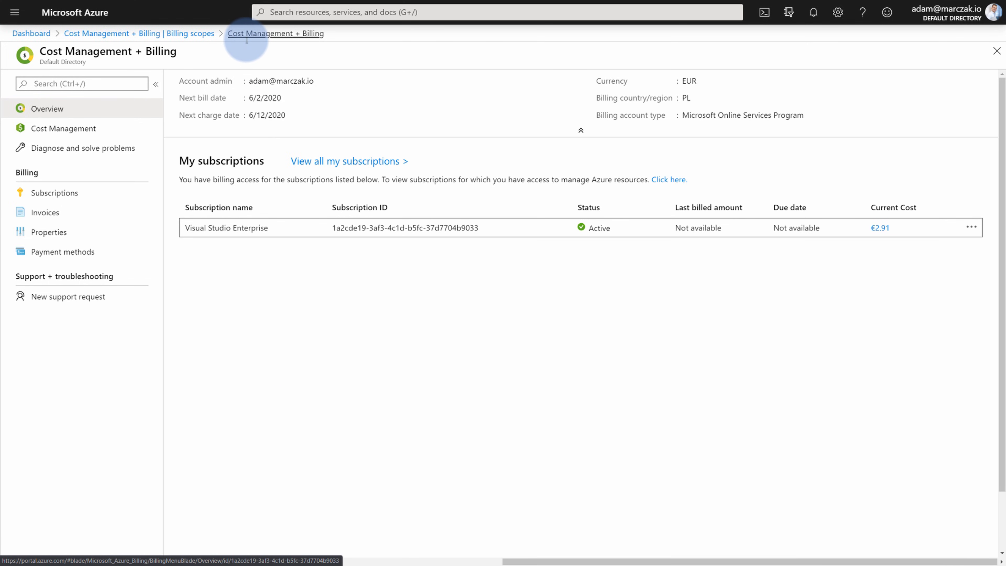
left_click(65, 129)
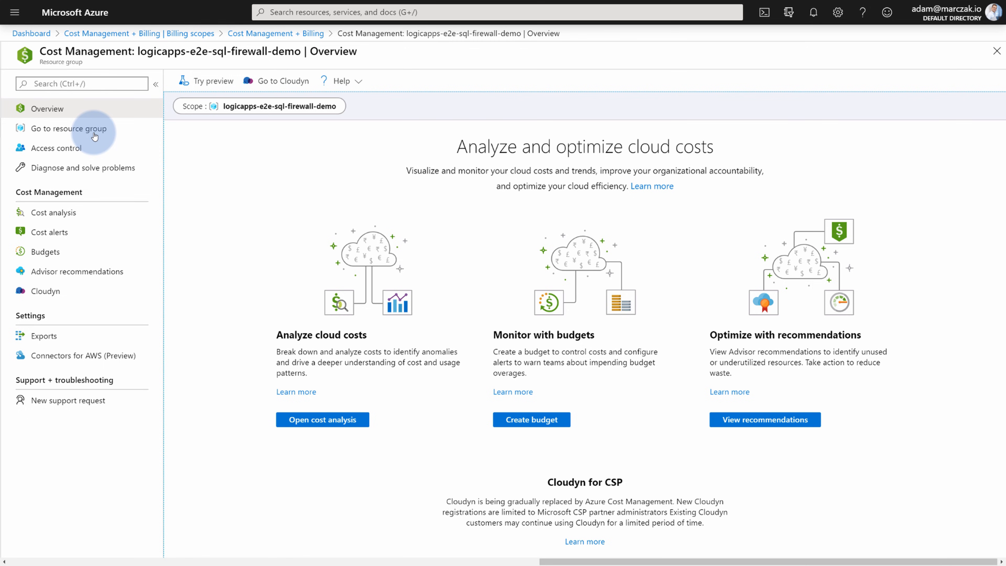
Change the cost scope to the Visual Studio Enterprise subscription under MVP Subscriptions.
left_click(257, 111)
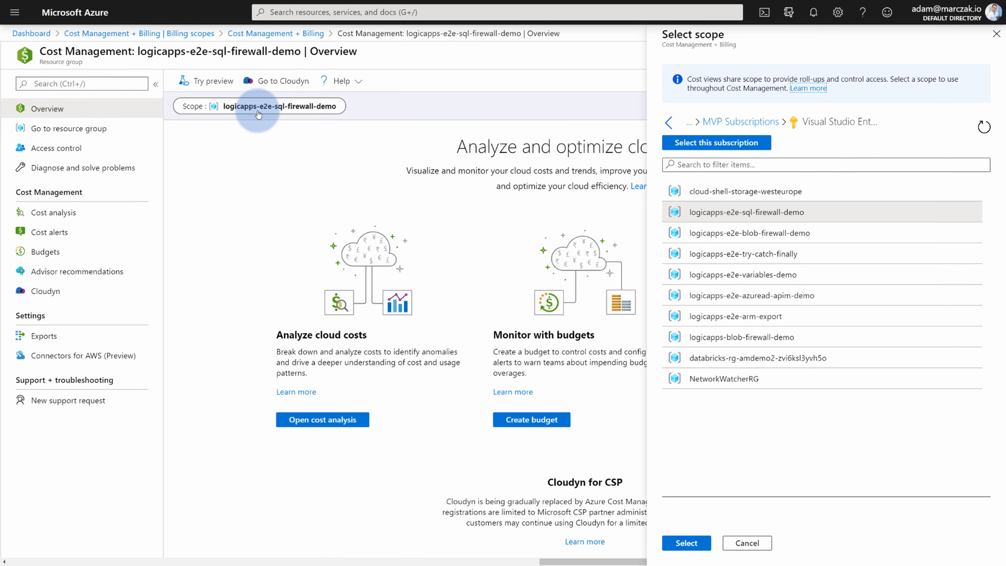
left_click(755, 123)
left_click(710, 192)
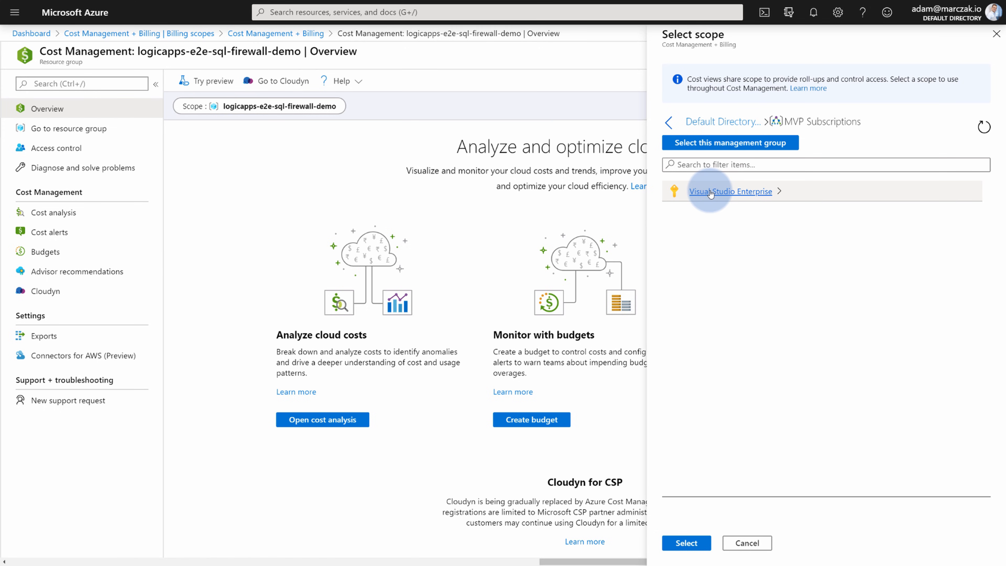
left_click(735, 122)
left_click(746, 193)
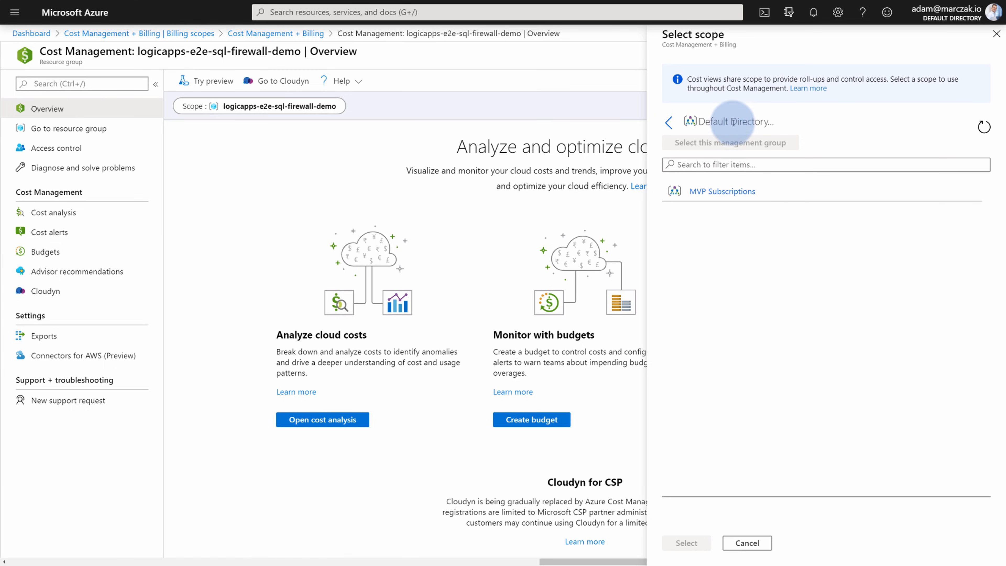
left_click(734, 194)
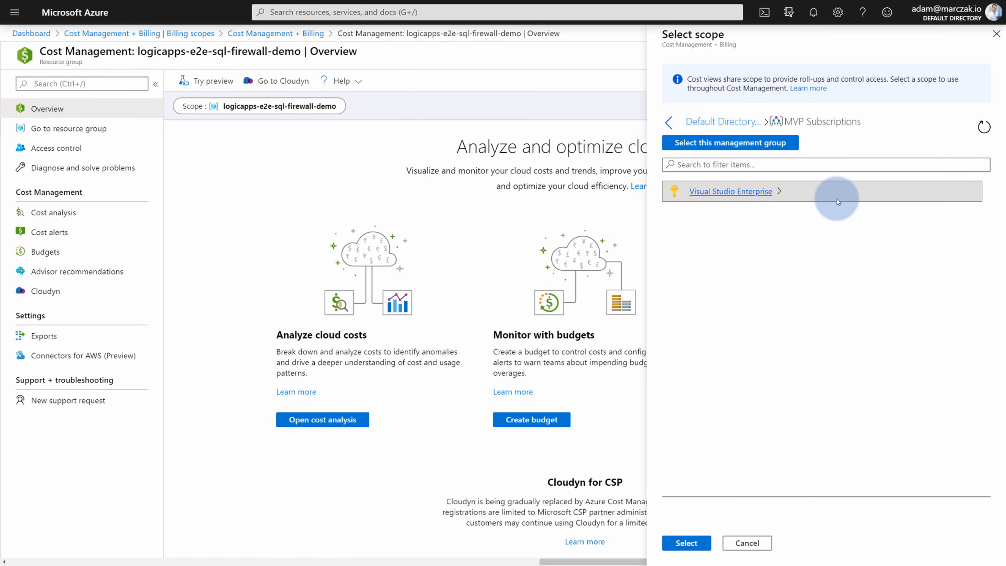
left_click(686, 542)
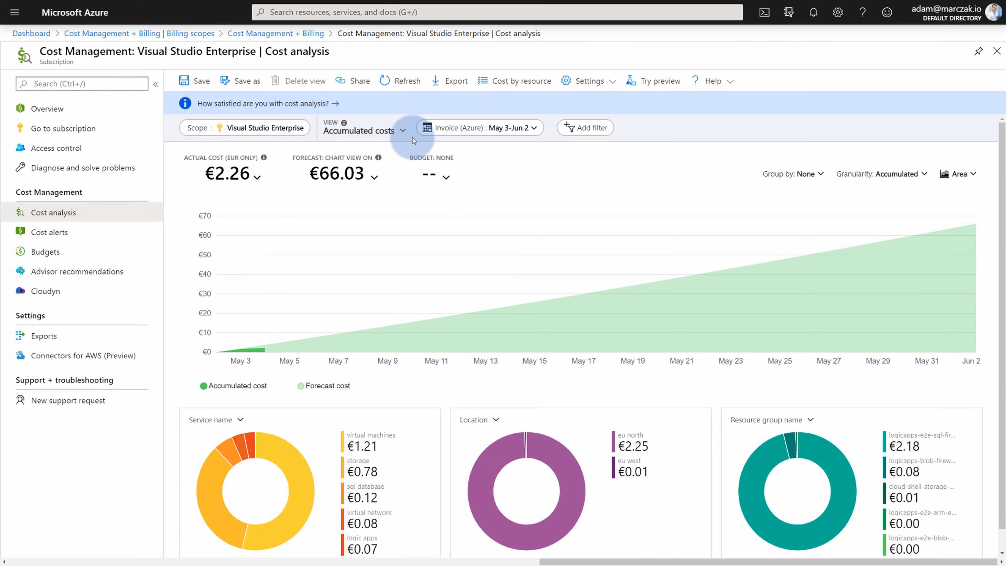
left_click(403, 131)
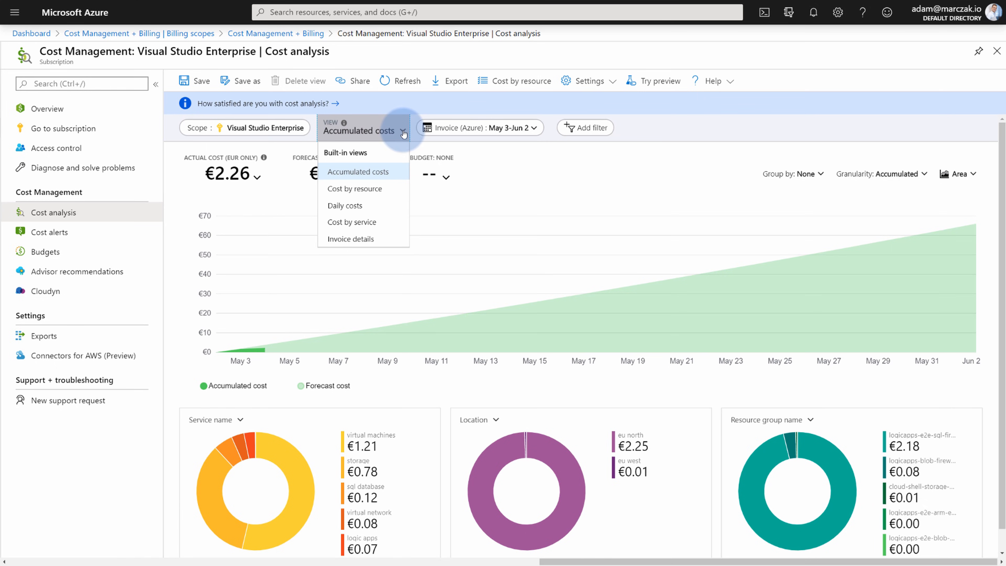
left_click(497, 182)
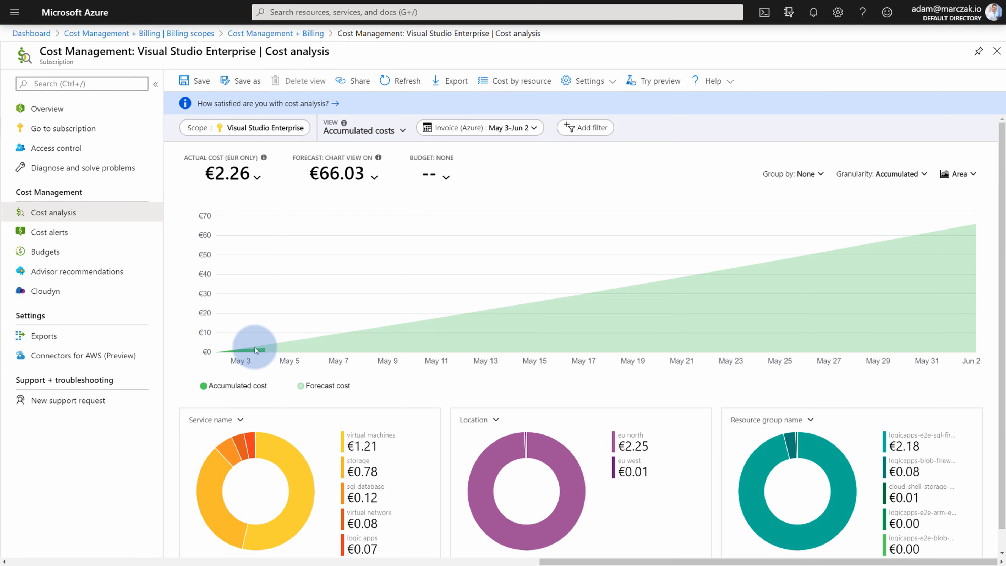
mouse_move(264, 346)
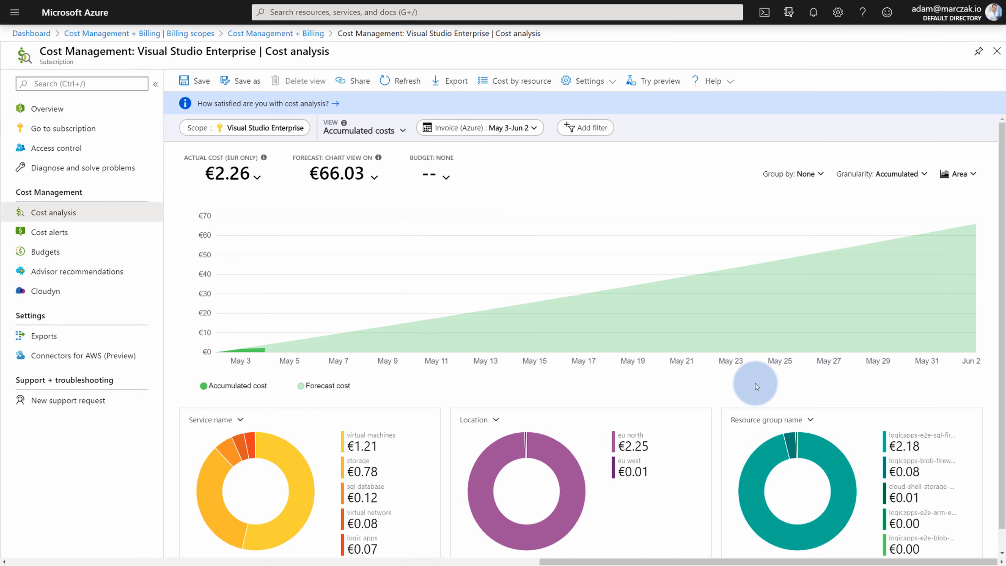
Break the middle donut down by Resource and bring up the chart's Group by options.
left_click(247, 127)
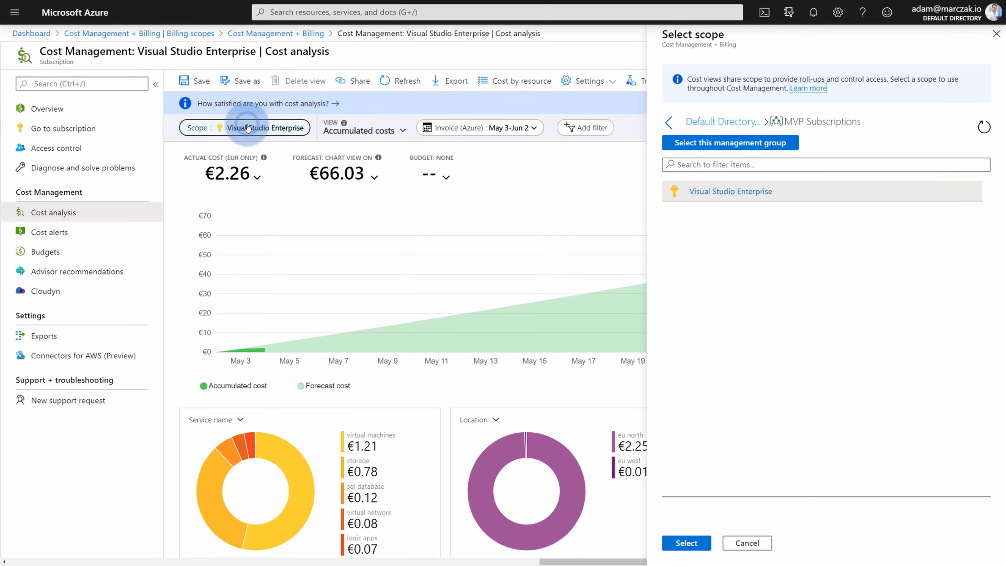
left_click(747, 543)
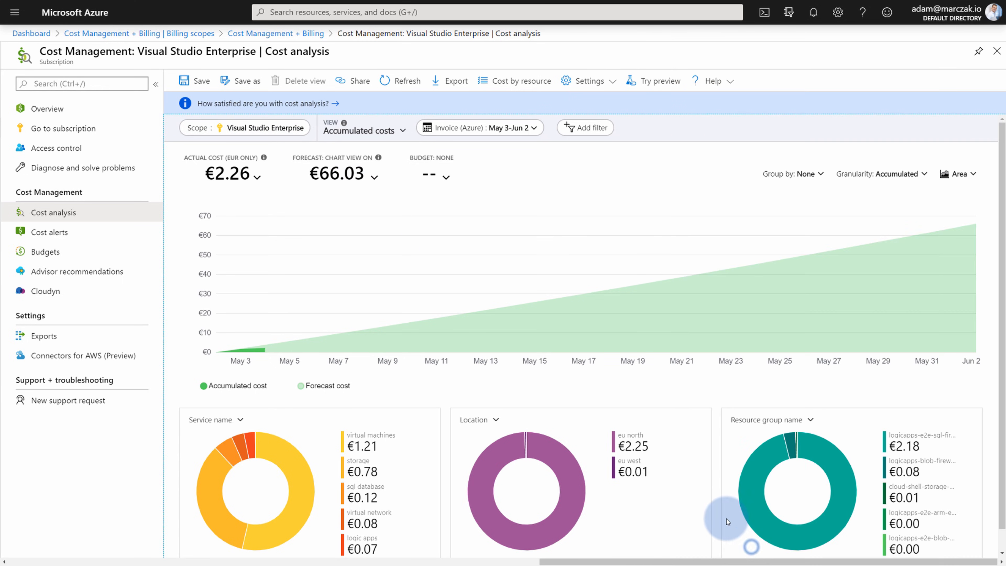
left_click(491, 420)
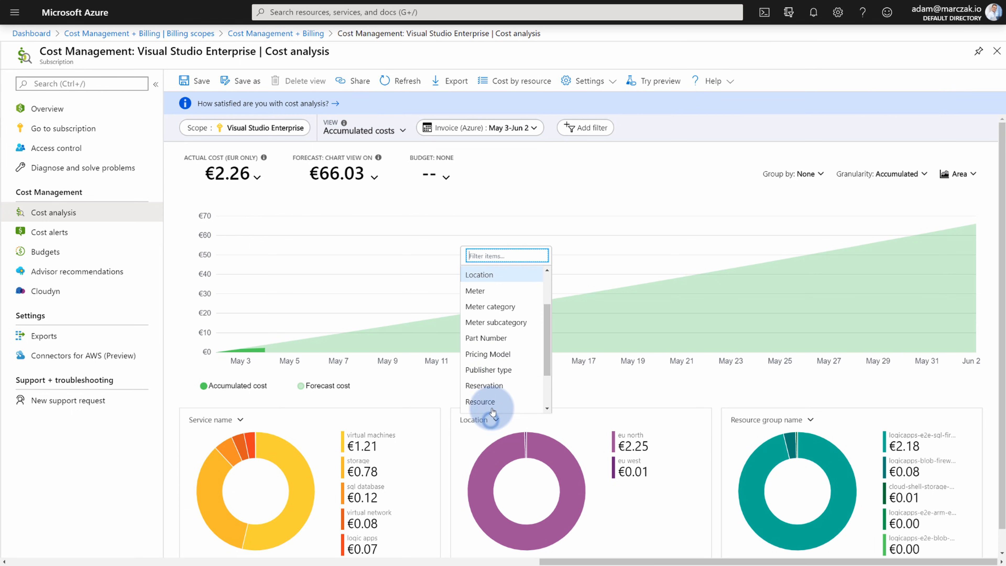
scroll(508, 376, "down", 2)
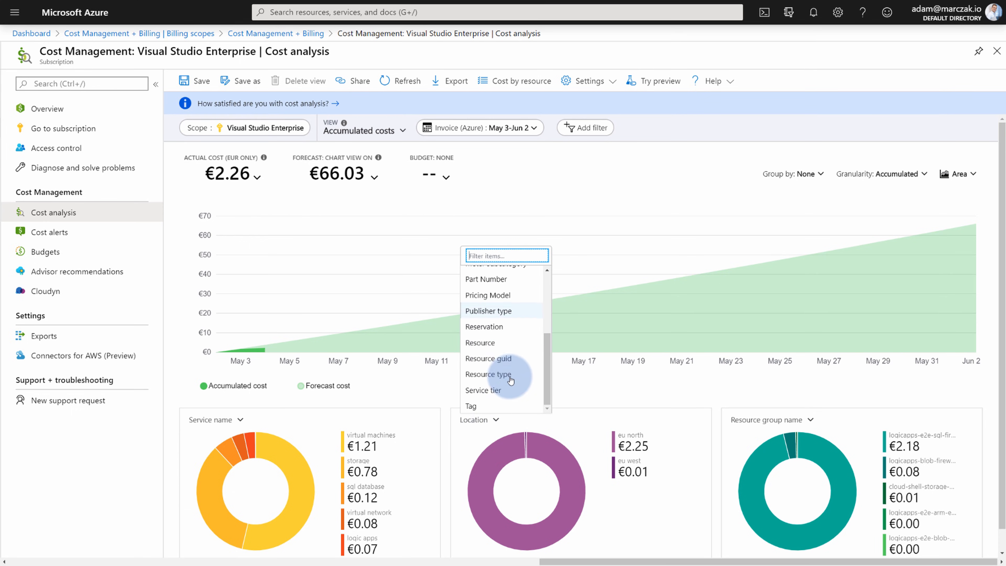
left_click(502, 347)
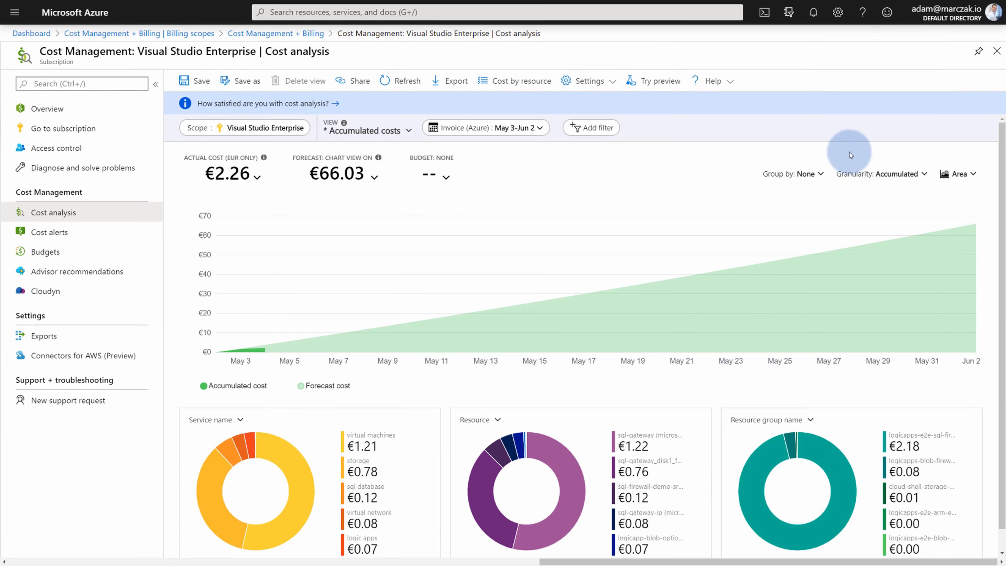
left_click(808, 173)
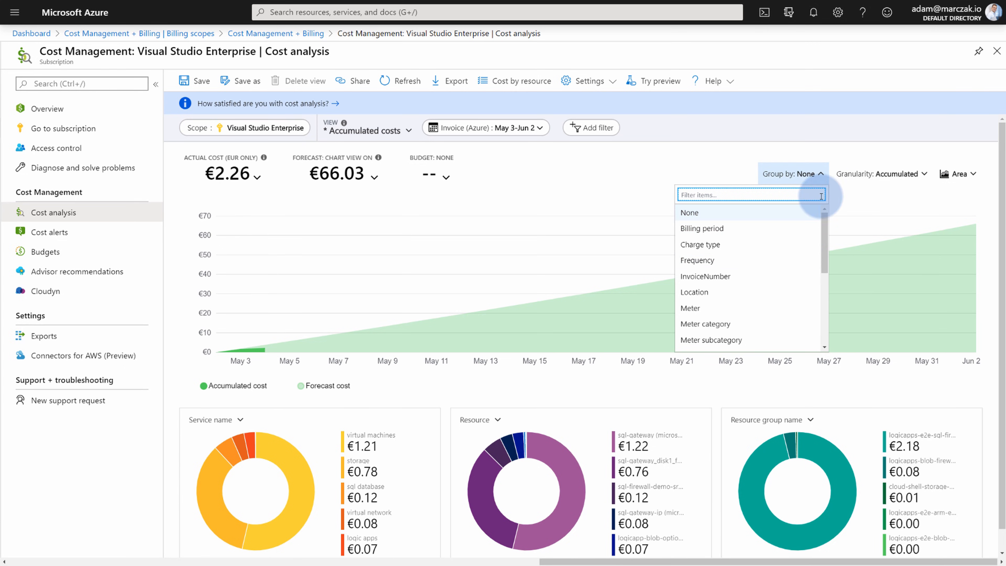
Set the chart granularity to Daily and bring up the date-range choices.
left_click(848, 193)
left_click(917, 178)
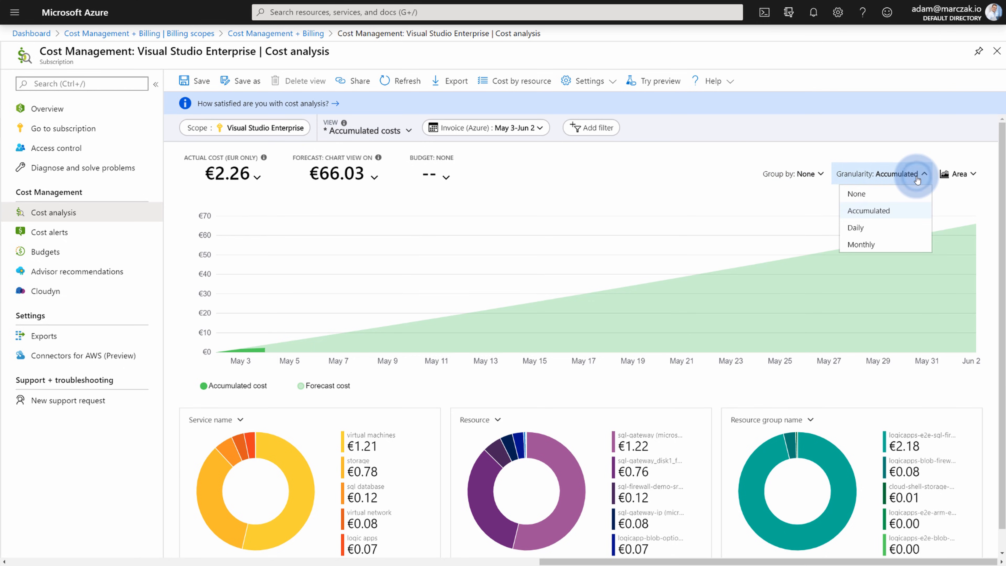
left_click(880, 228)
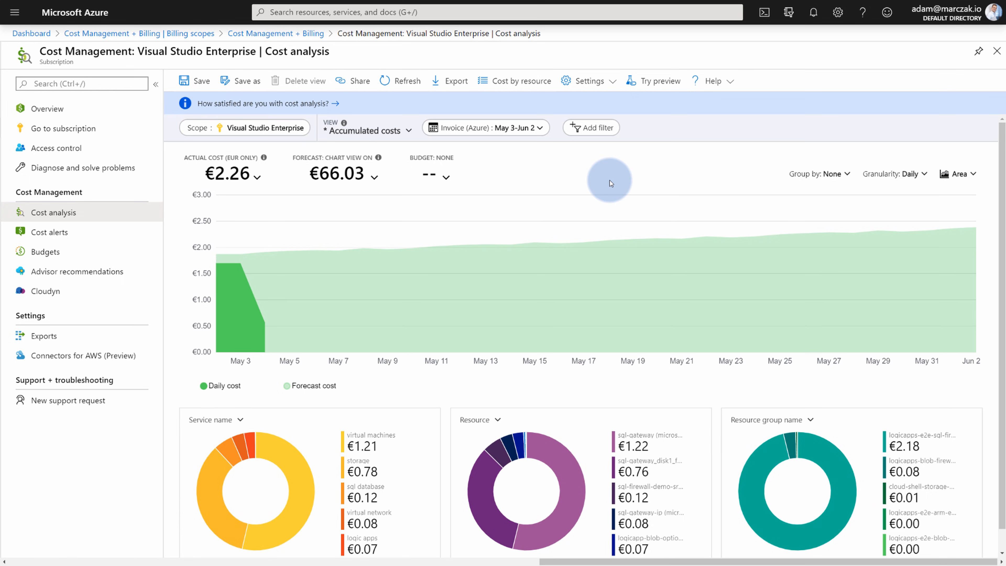
left_click(534, 136)
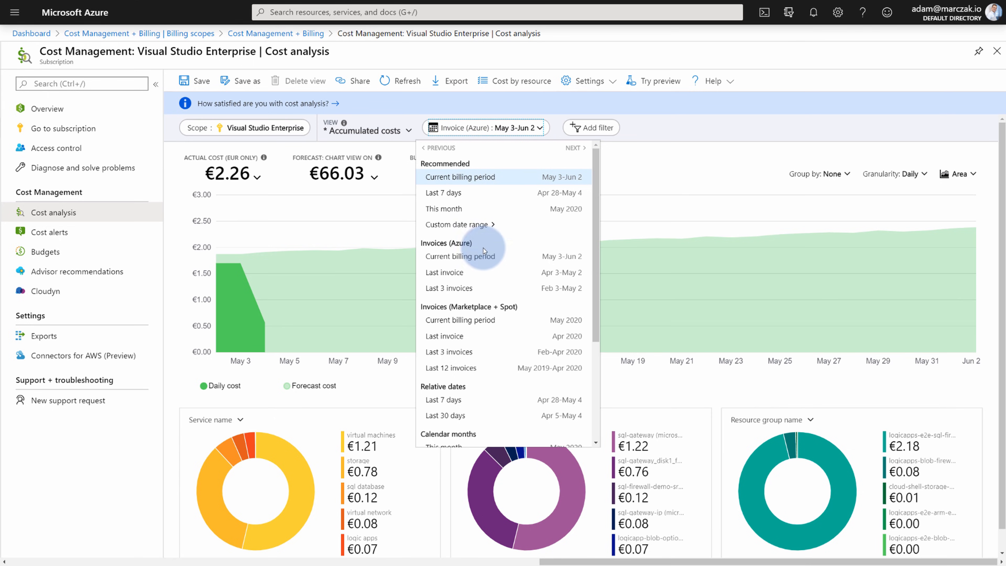
Set the date range to Last month, covering April 2020 with €48.14 actual cost.
scroll(479, 324, "down", 1)
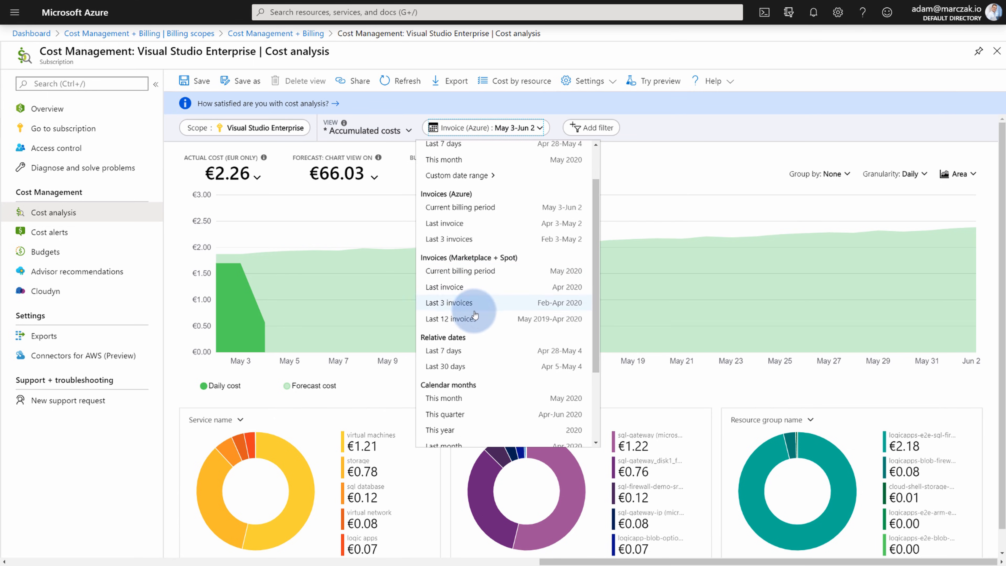
scroll(471, 348, "down", 2)
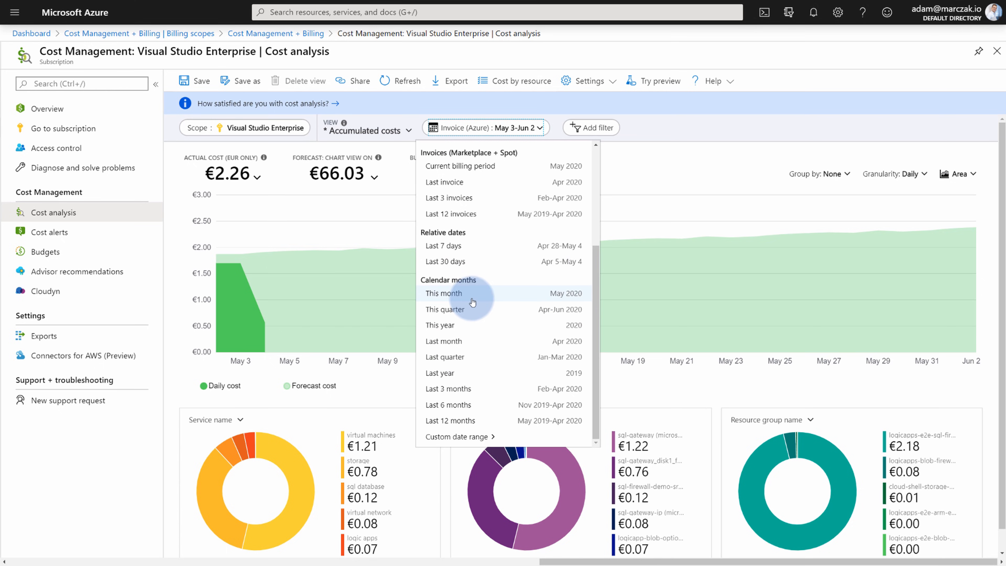
left_click(454, 345)
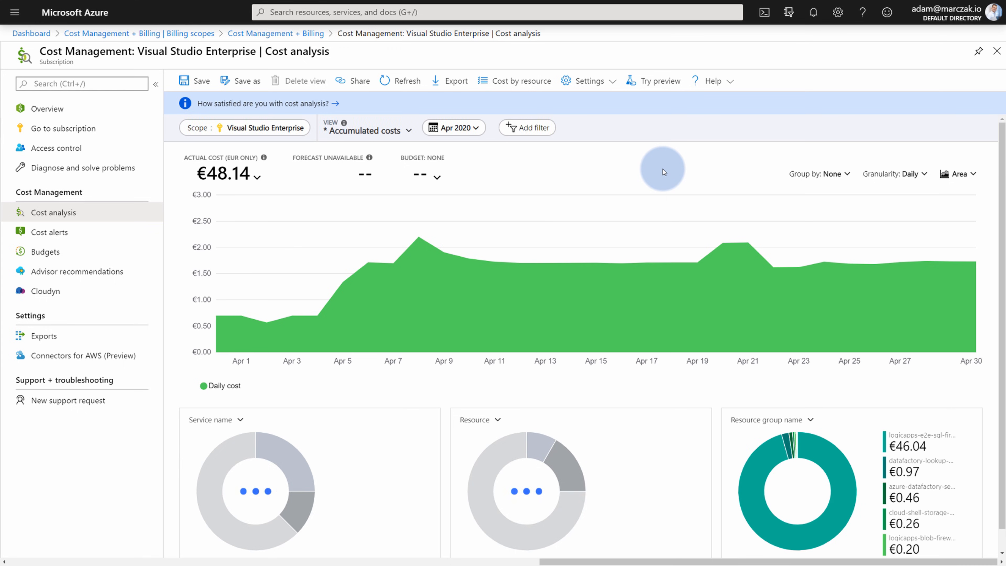
mouse_move(308, 333)
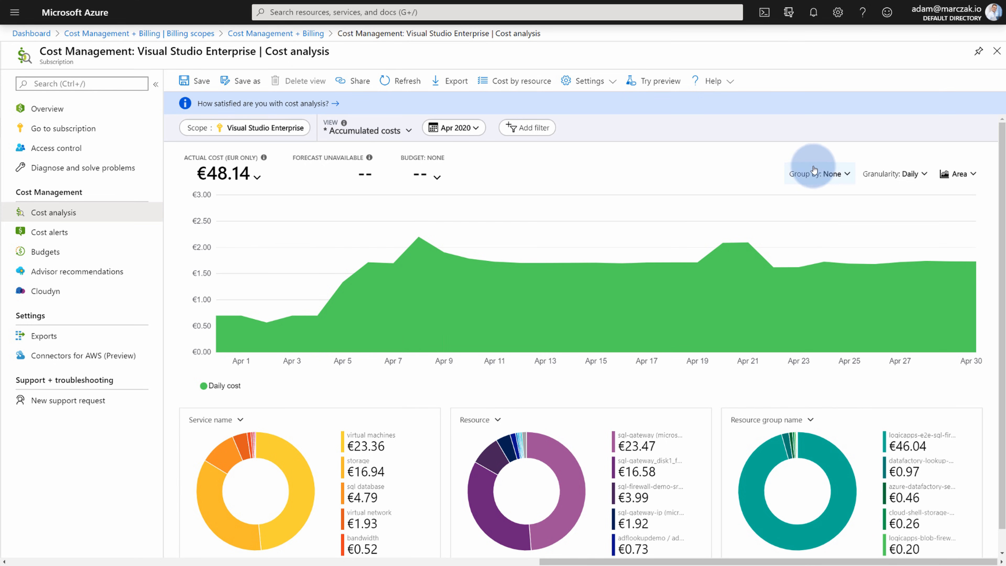
Group April's daily cost chart by Service name.
left_click(829, 177)
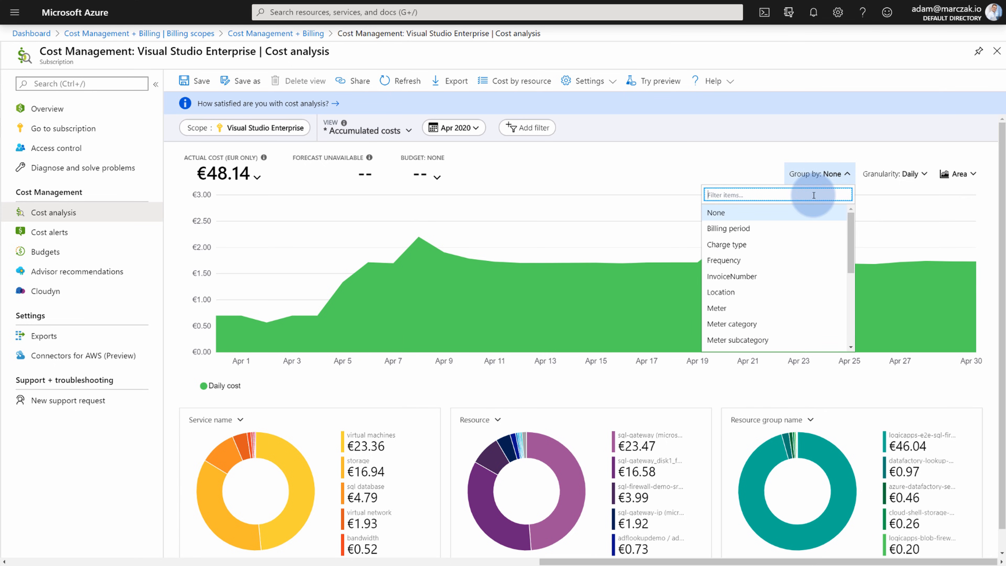
scroll(783, 303, "down", 1)
scroll(785, 307, "down", 3)
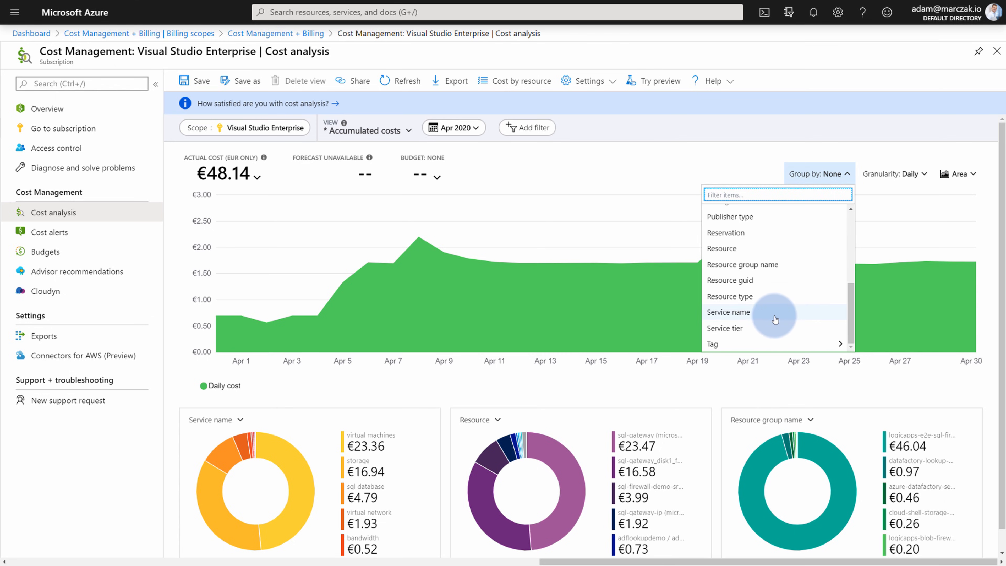
left_click(747, 317)
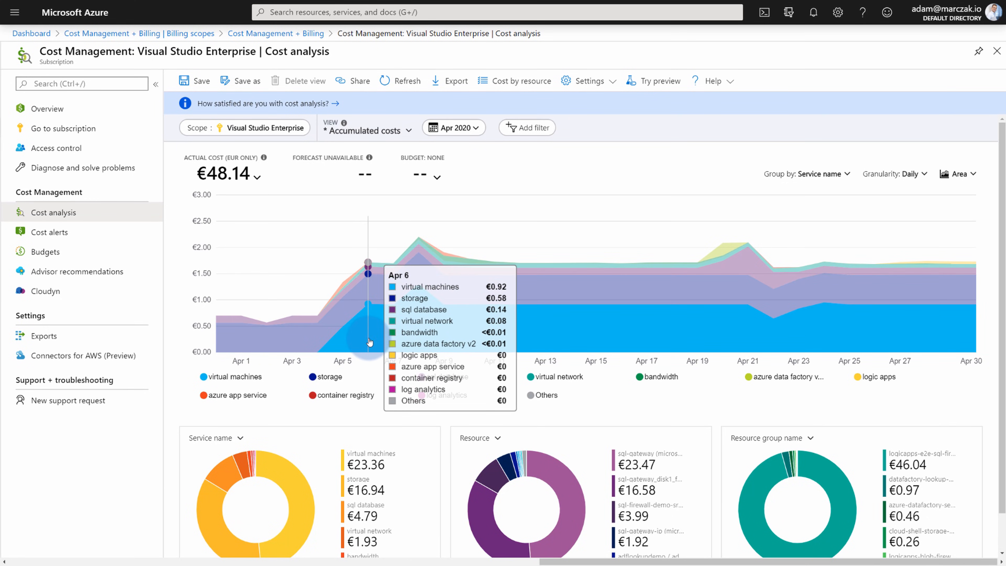
Toggle service legend entries to compare costs, leaving sql database and log analytics hidden, and start a filter.
left_click(235, 377)
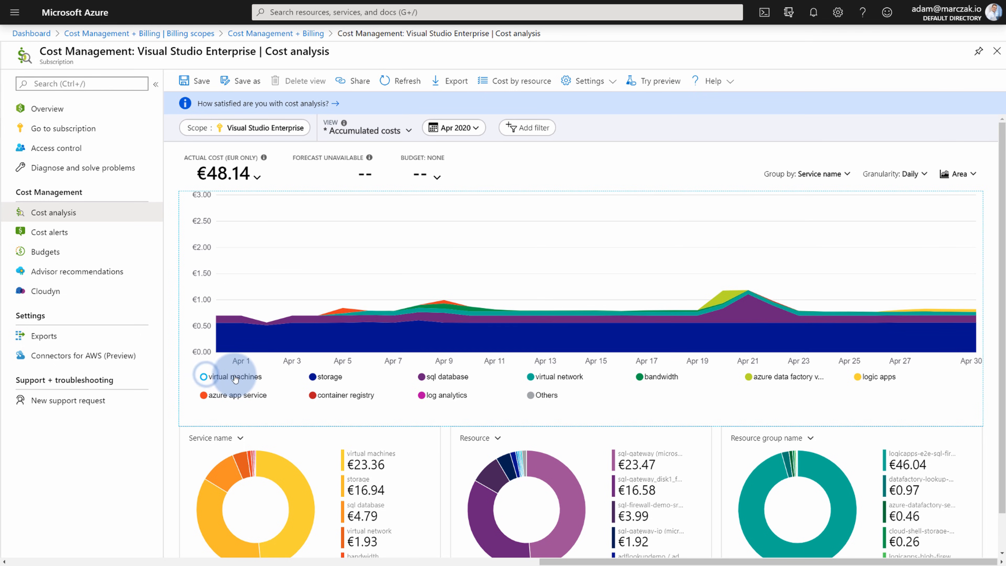
left_click(234, 377)
left_click(323, 376)
left_click(329, 394)
left_click(416, 395)
left_click(422, 376)
left_click(243, 378)
left_click(304, 377)
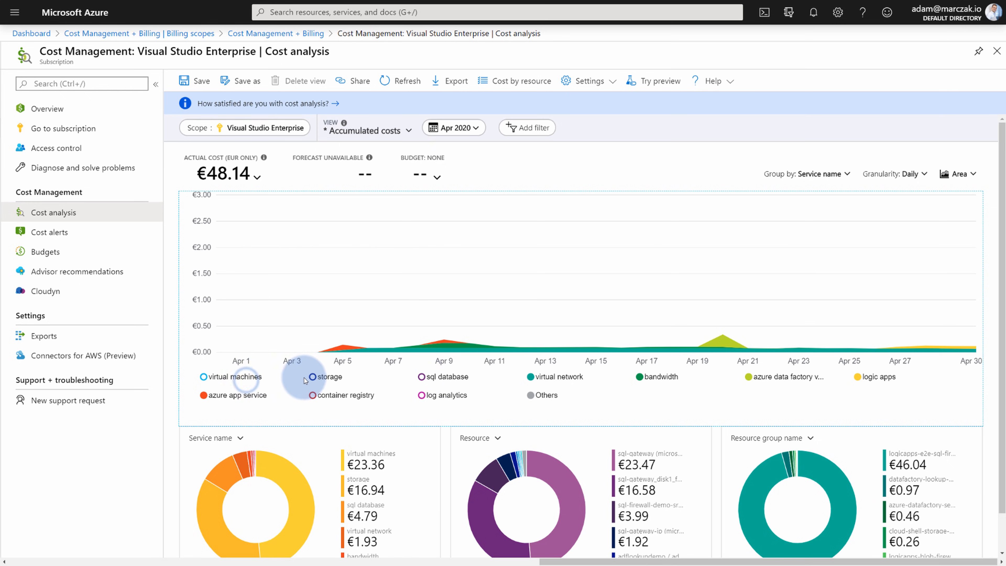
left_click(317, 395)
left_click(561, 181)
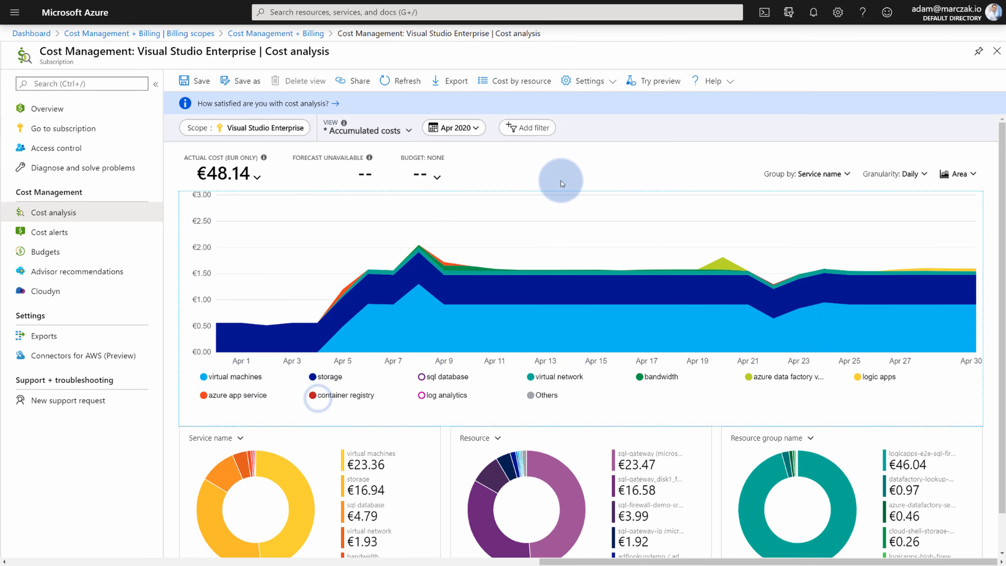
left_click(529, 129)
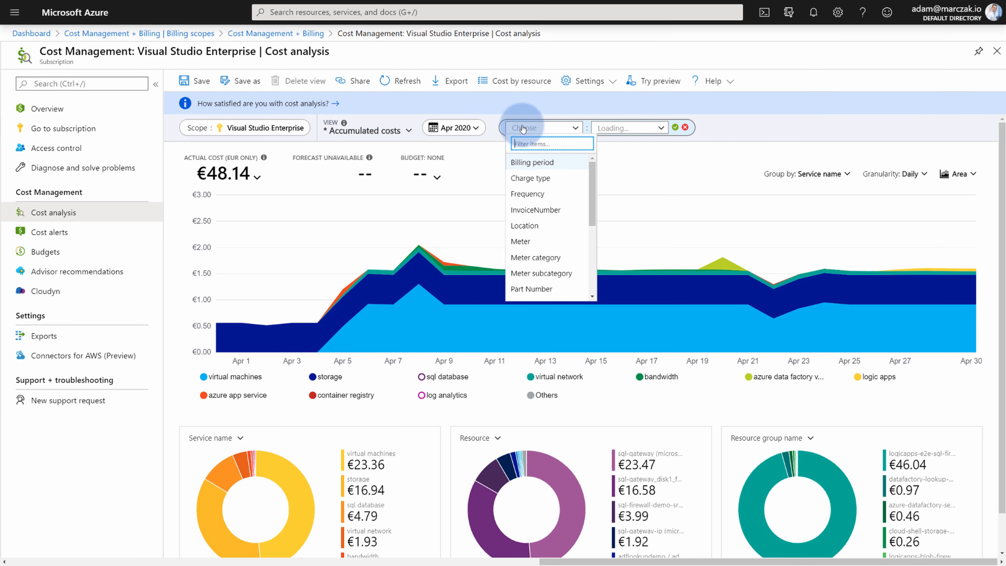
Add a Service name filter that includes only virtual machines.
left_click(677, 129)
left_click(541, 128)
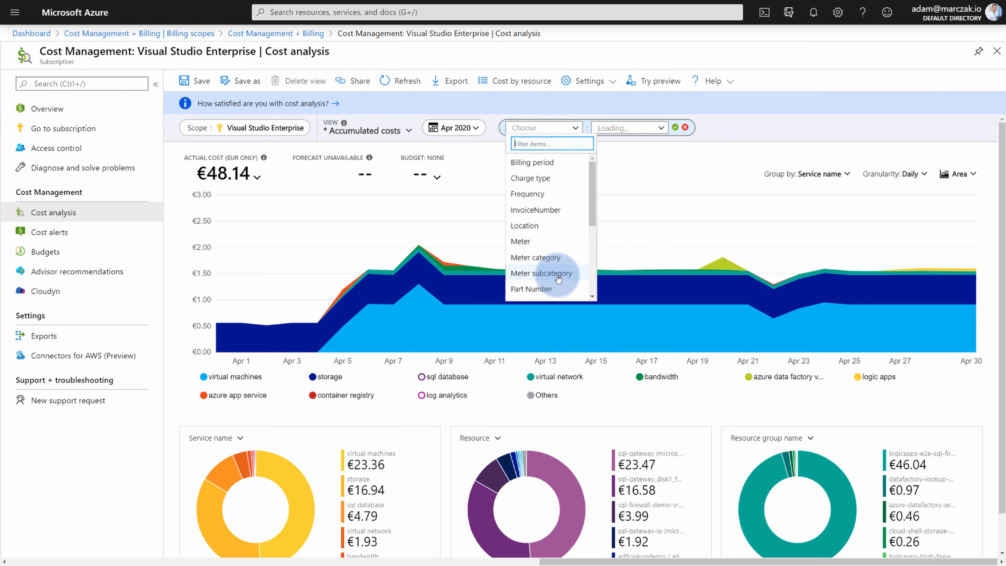
scroll(555, 236, "down", 3)
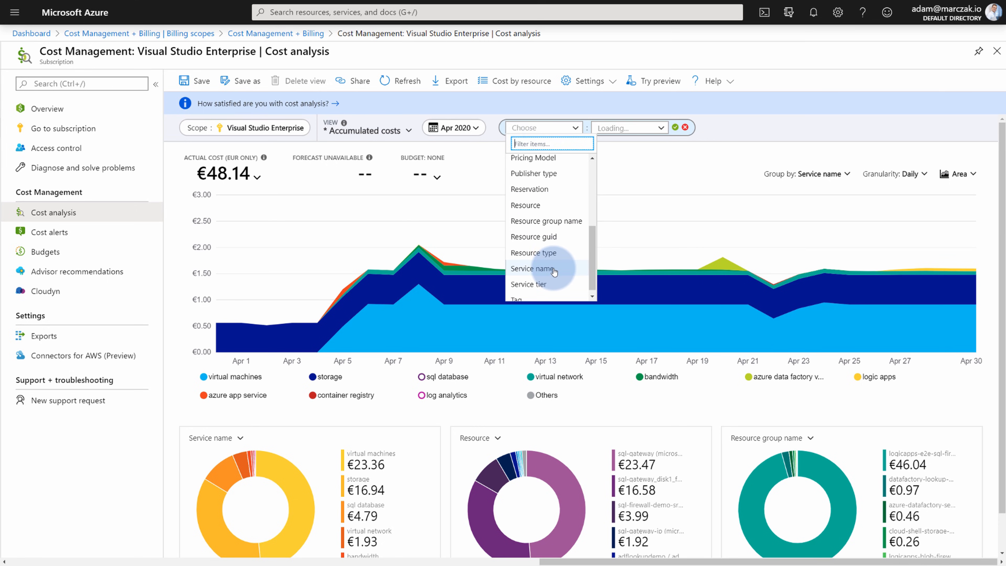
left_click(532, 269)
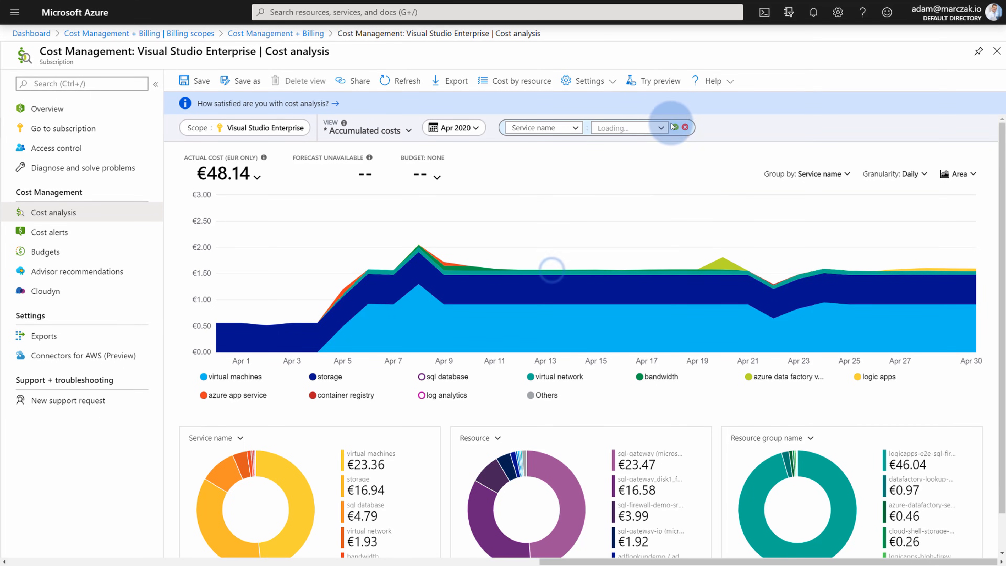
left_click(660, 128)
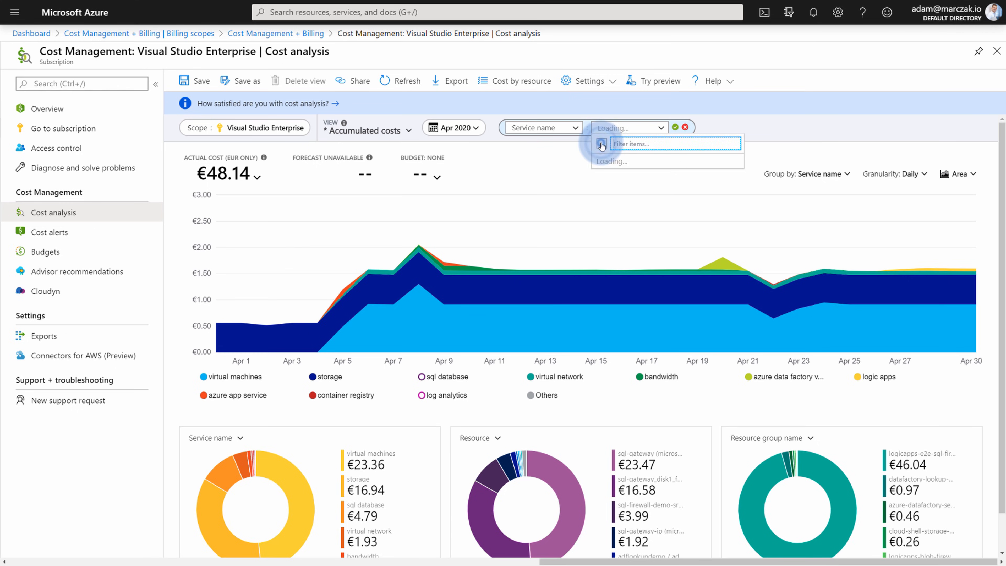
scroll(641, 238, "down", 3)
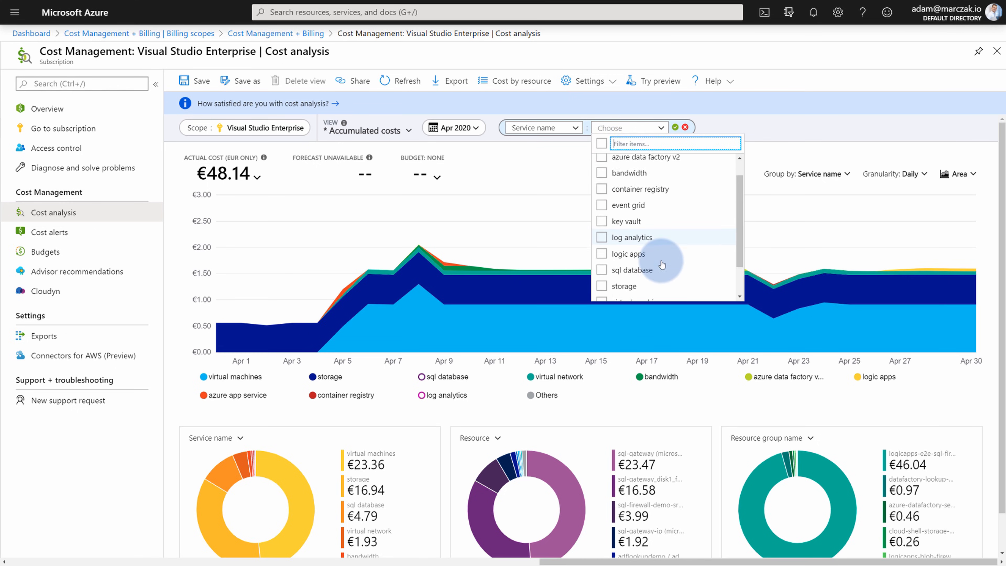
left_click(647, 261)
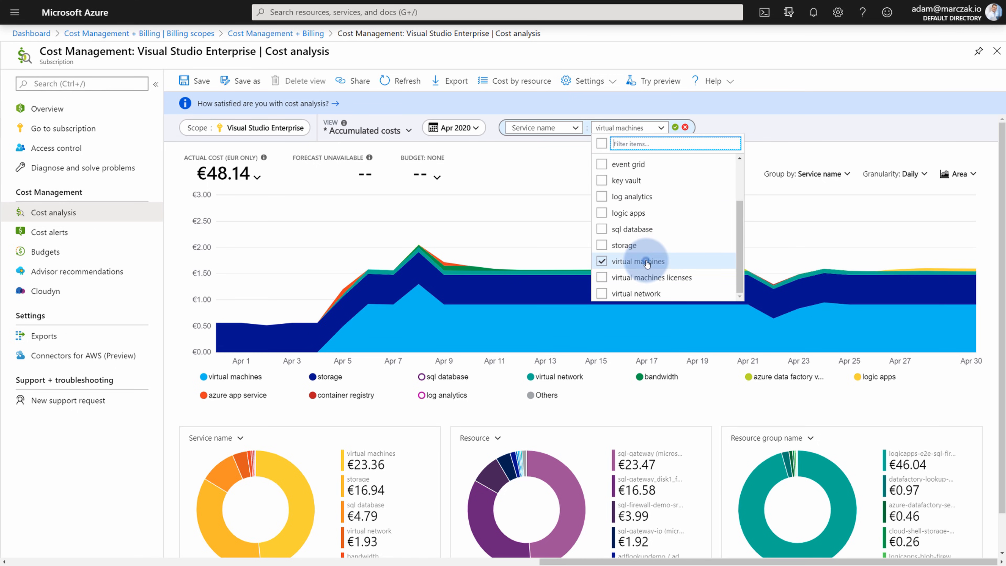
left_click(675, 127)
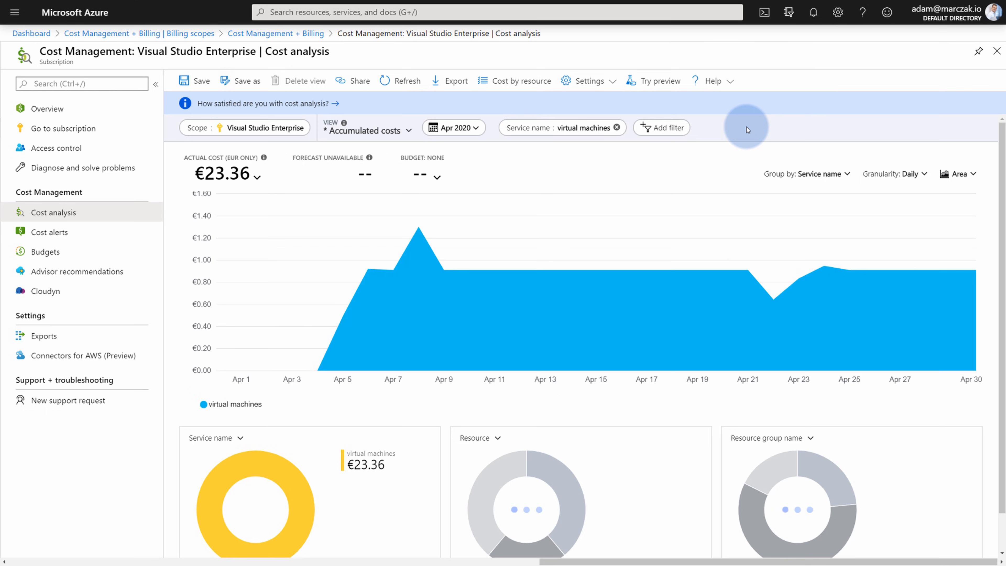
Group the €23.36 virtual machine costs by Resource, showing sql-gateway at €22.95.
left_click(825, 182)
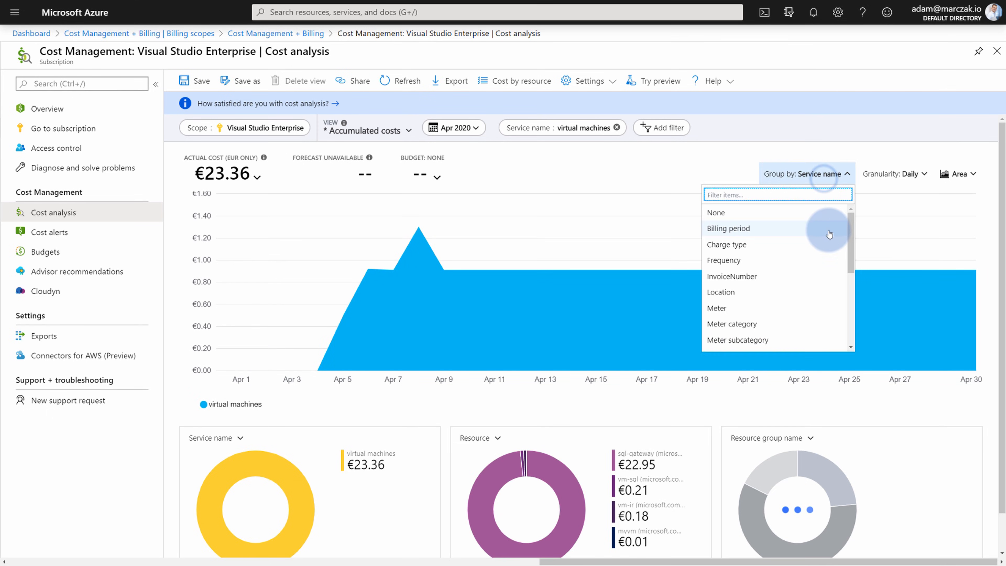
scroll(791, 314, "down", 5)
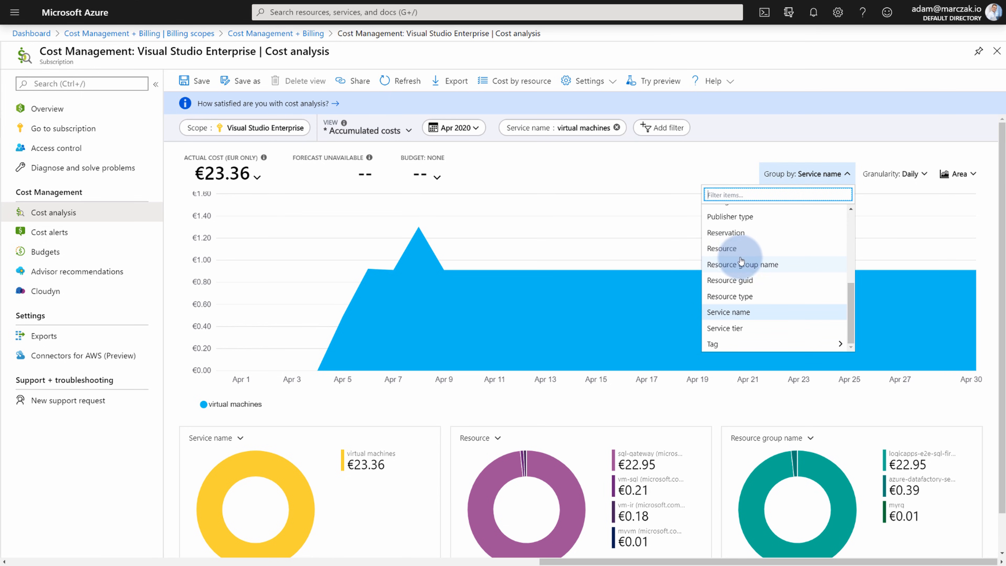
left_click(754, 250)
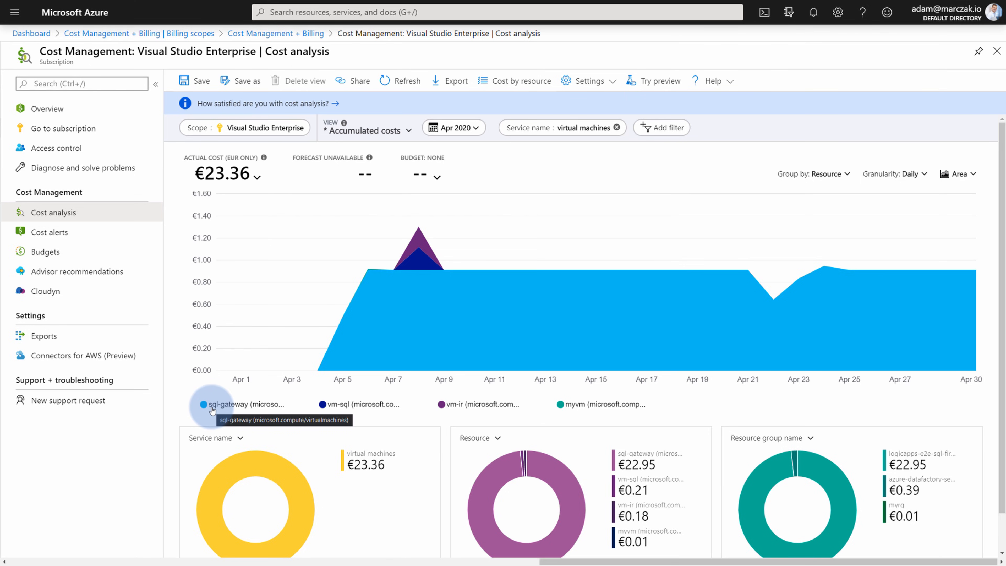
mouse_move(318, 371)
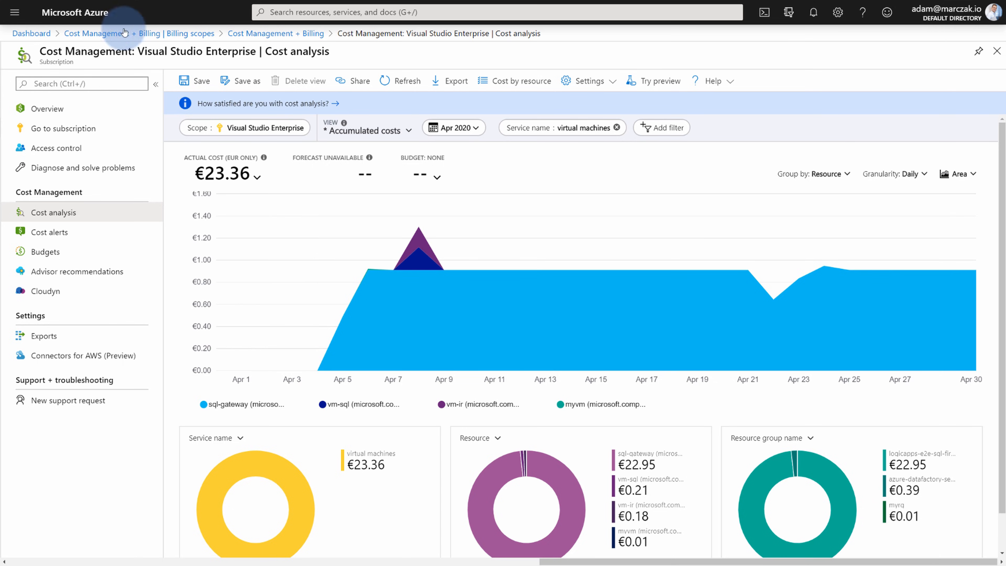
Open the sql-gateway virtual machine from the logicapps-e2e-sql-firewall-demo resource group.
left_click(86, 8)
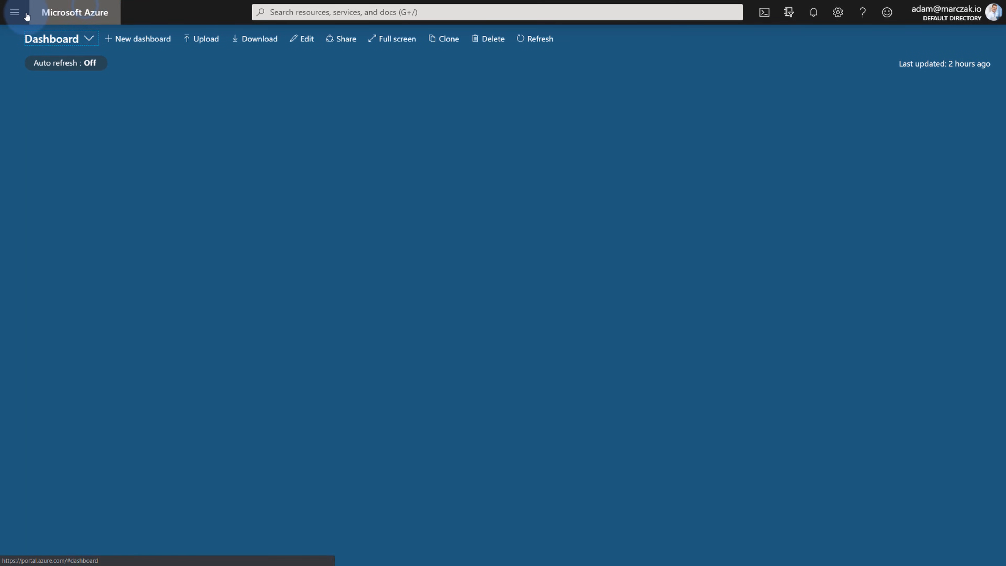
left_click(14, 12)
left_click(47, 157)
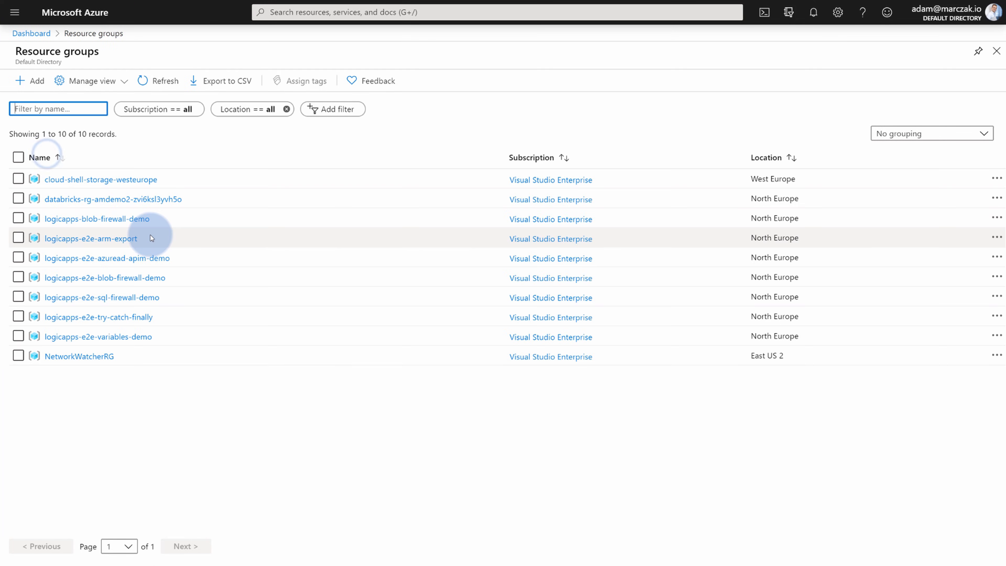
left_click(114, 302)
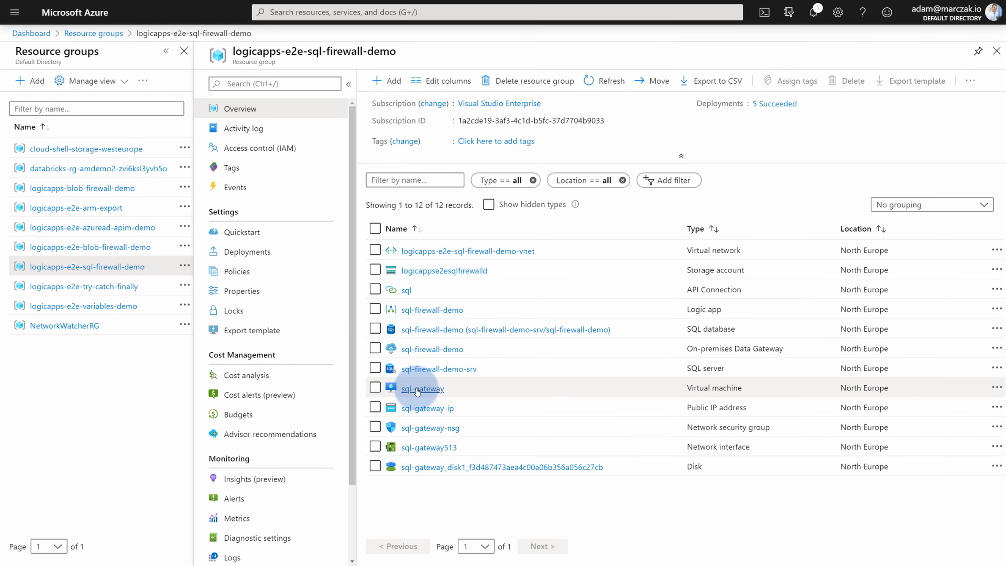
left_click(423, 389)
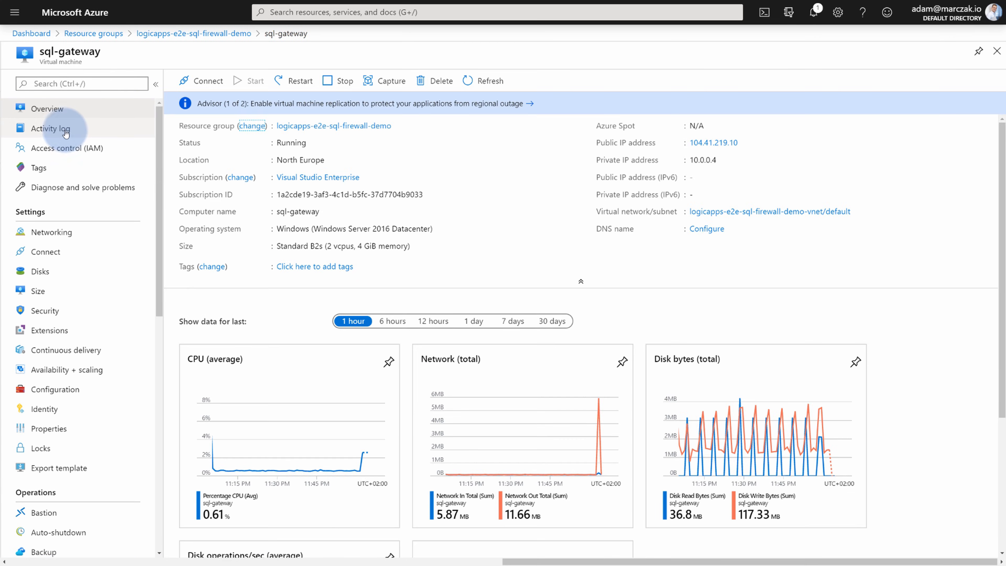
Show sql-gateway's activity log for the last month and expand the Start Virtual Machine event.
left_click(63, 128)
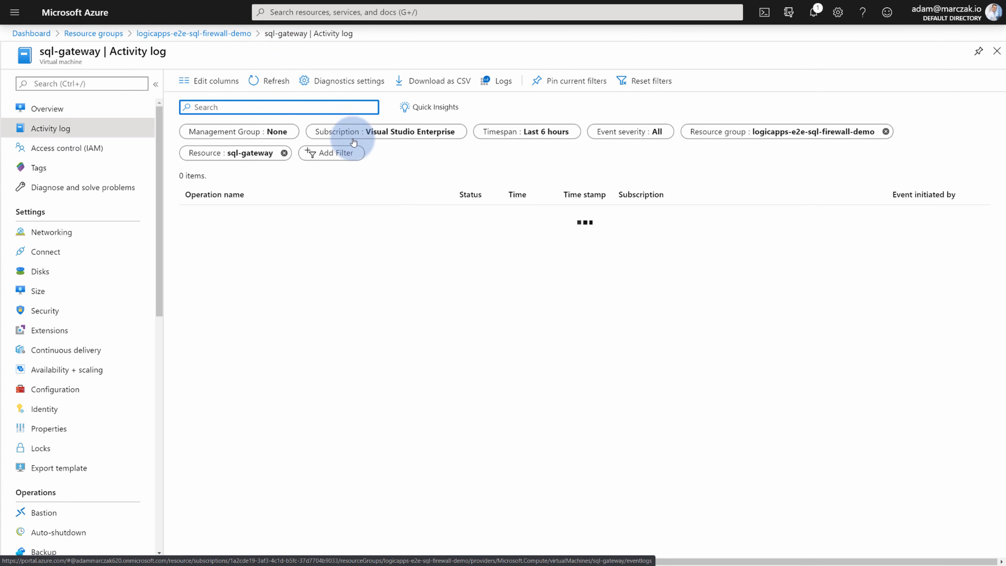
left_click(518, 132)
left_click(531, 271)
left_click(527, 331)
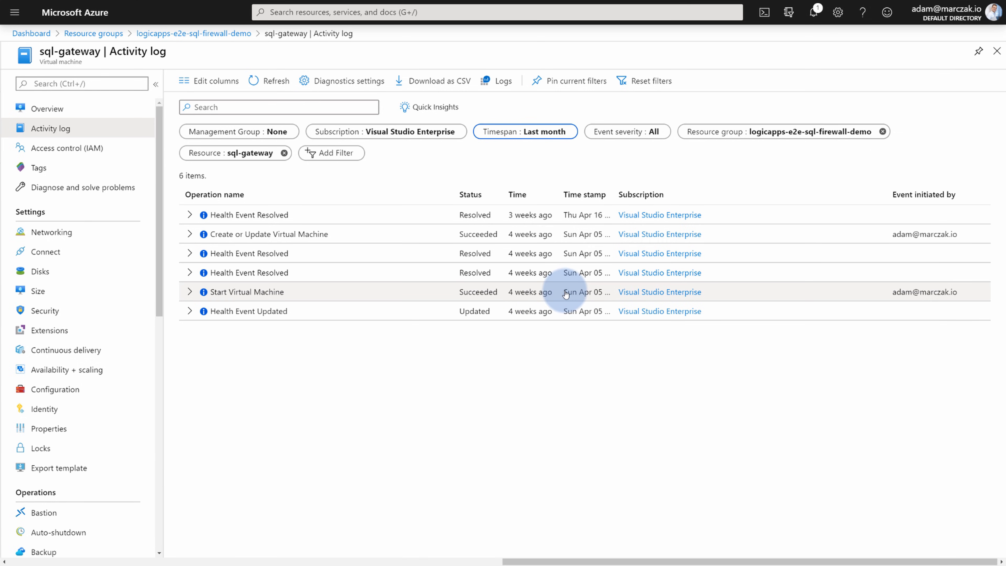
left_click(191, 292)
left_click(229, 293)
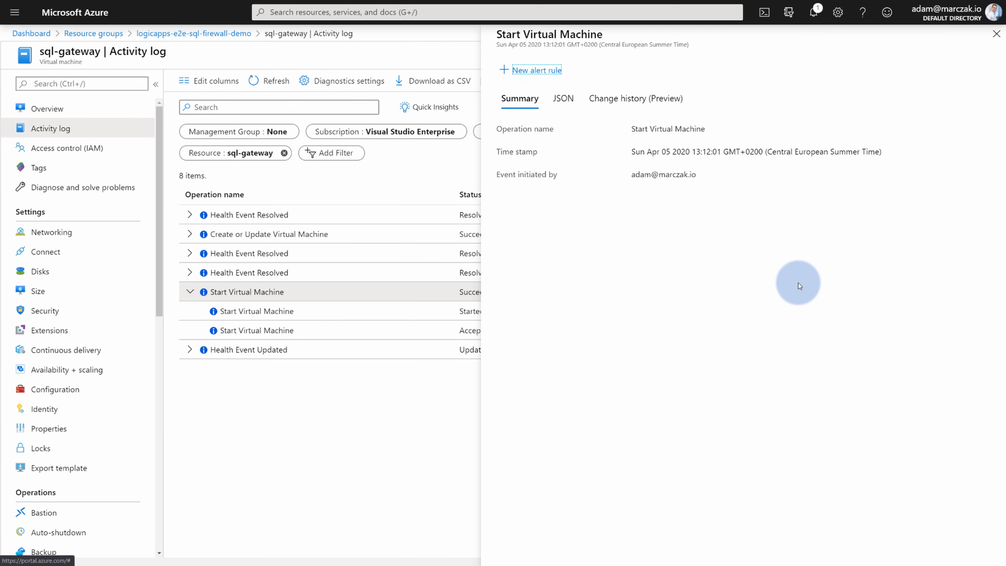
Search 'cost' and go to Cost Management + Billing.
left_click(321, 12)
type("cost")
left_click(317, 60)
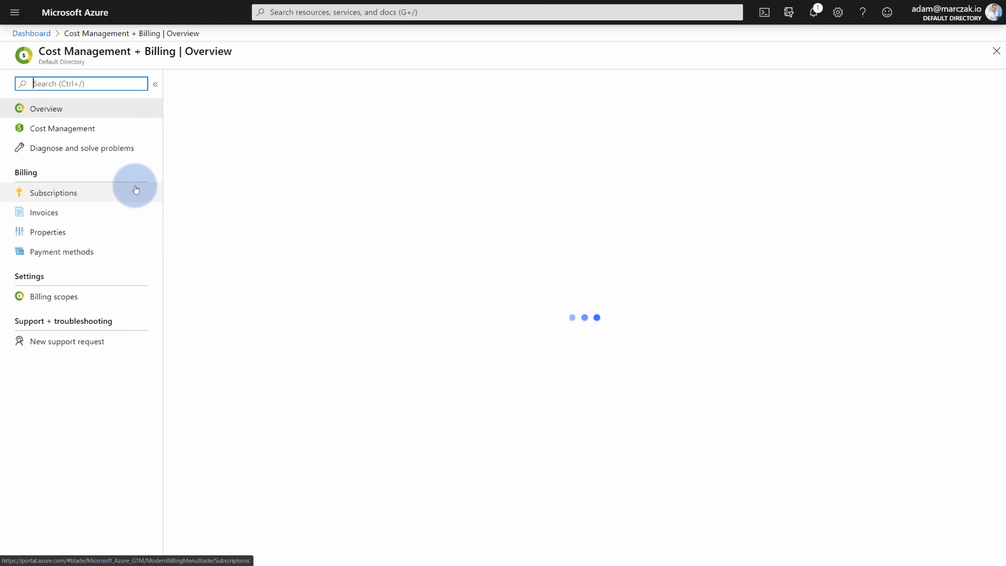
Go to Cost Management's Cost analysis for the MVP Subscriptions management group.
left_click(89, 136)
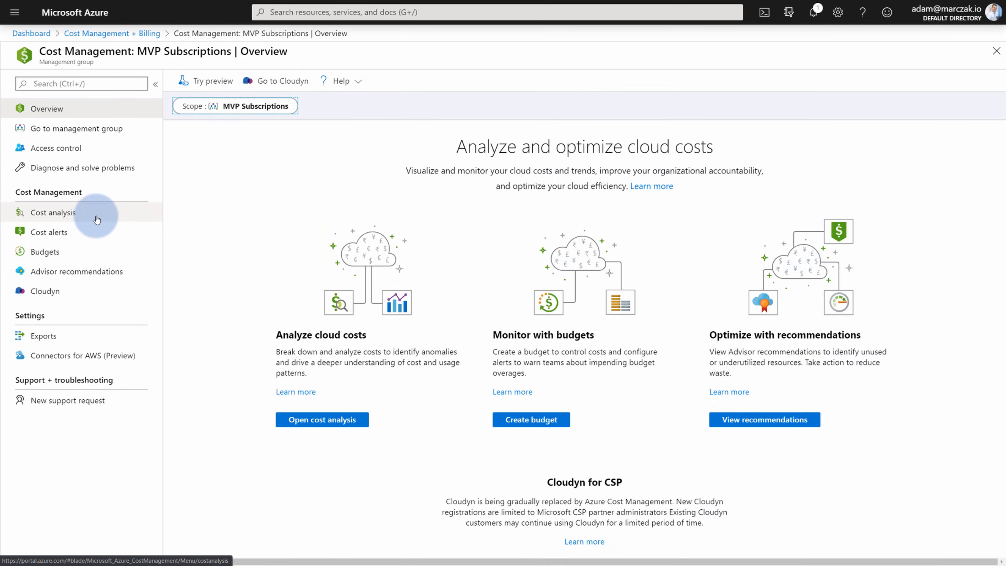
left_click(105, 214)
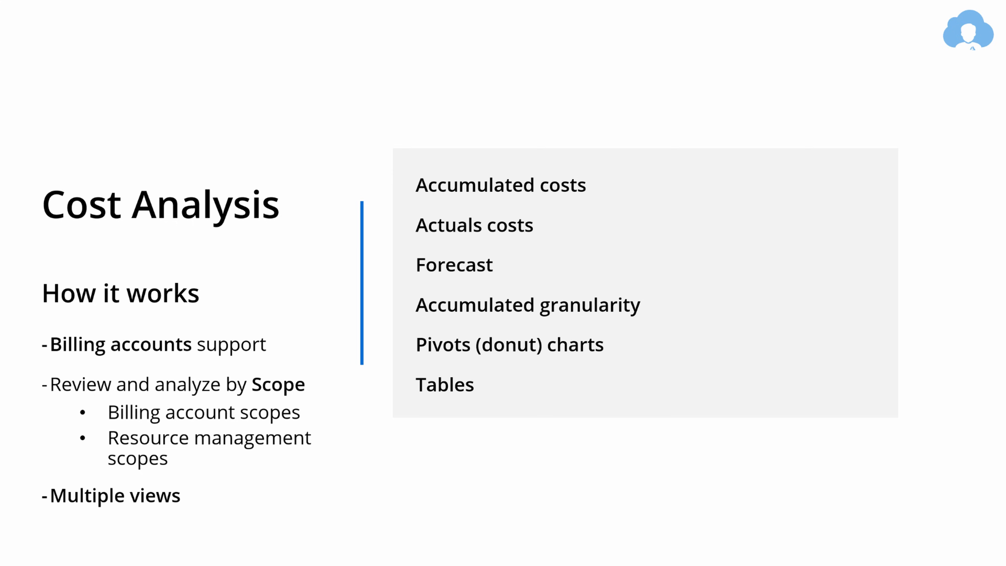
Advance the presentation to the Managing Costs – How it works slide.
key("Right")
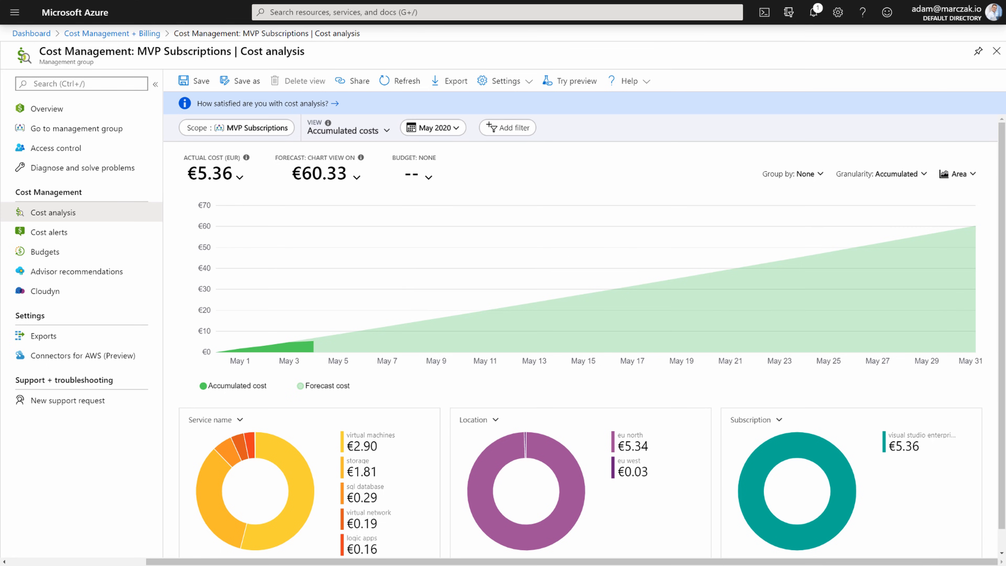
Check the BUDGET: NONE options, then view the MVP Subscriptions budgets list.
left_click(425, 175)
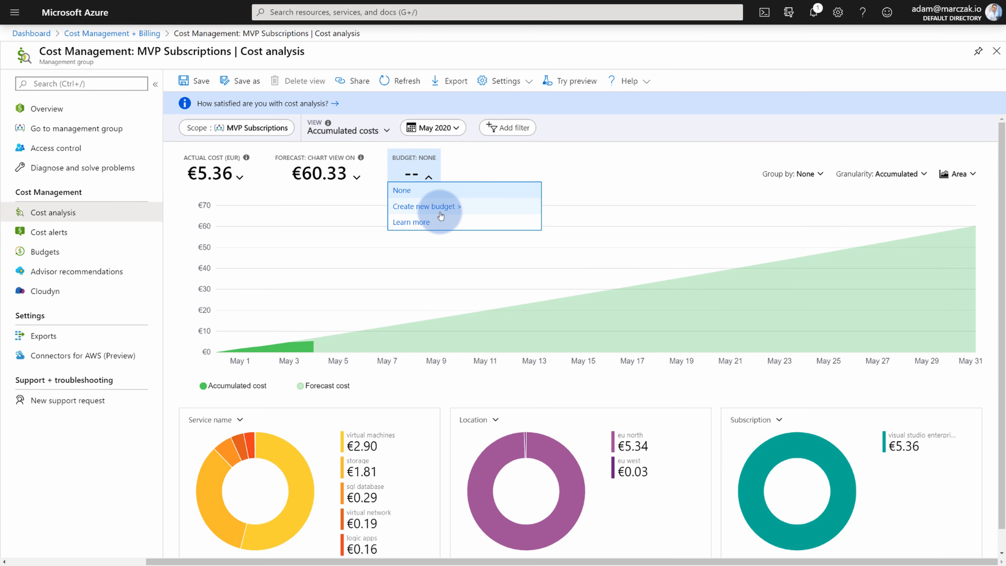
left_click(46, 254)
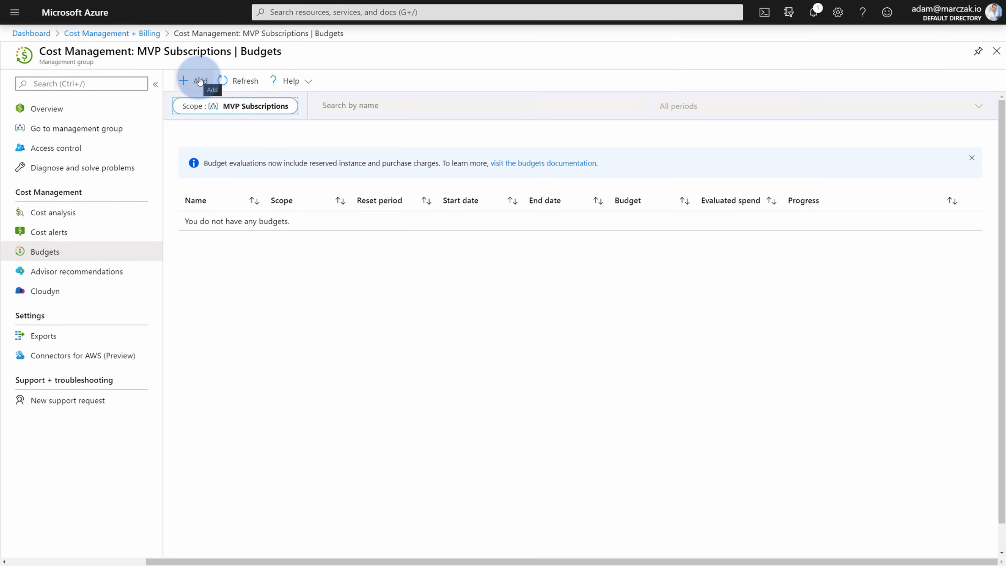
Change the budget scope to the Visual Studio Enterprise subscription and start a new budget.
left_click(247, 105)
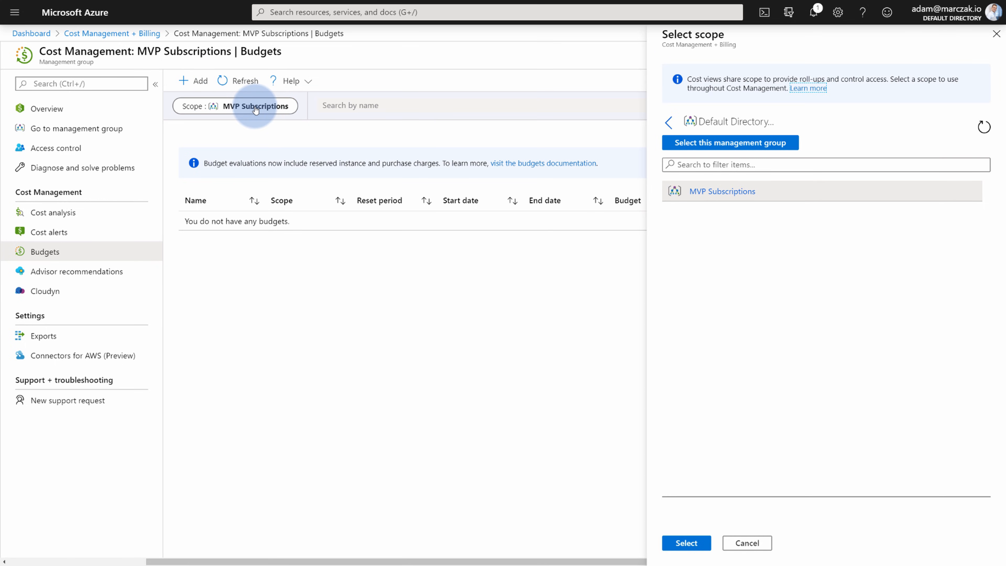
left_click(743, 194)
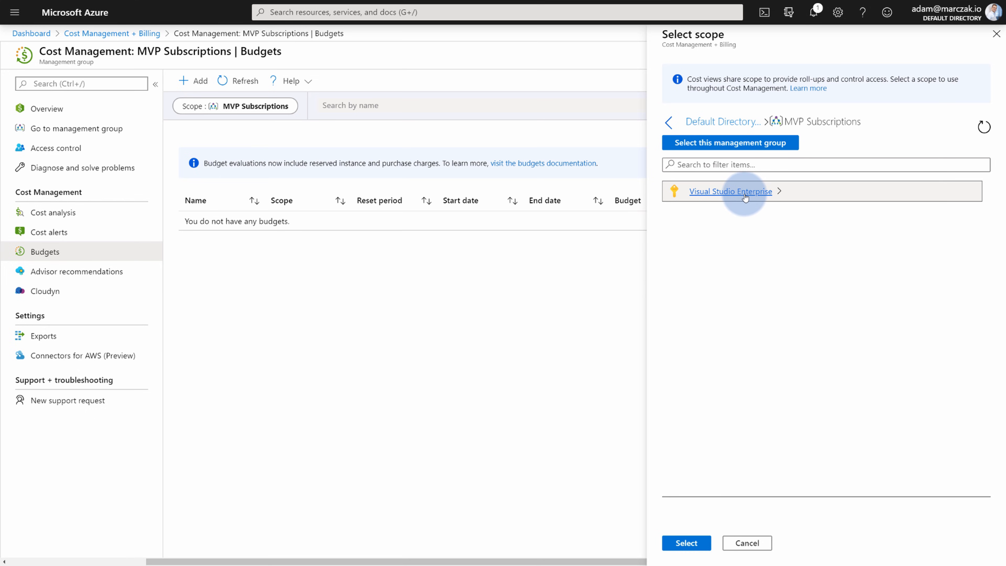
left_click(730, 191)
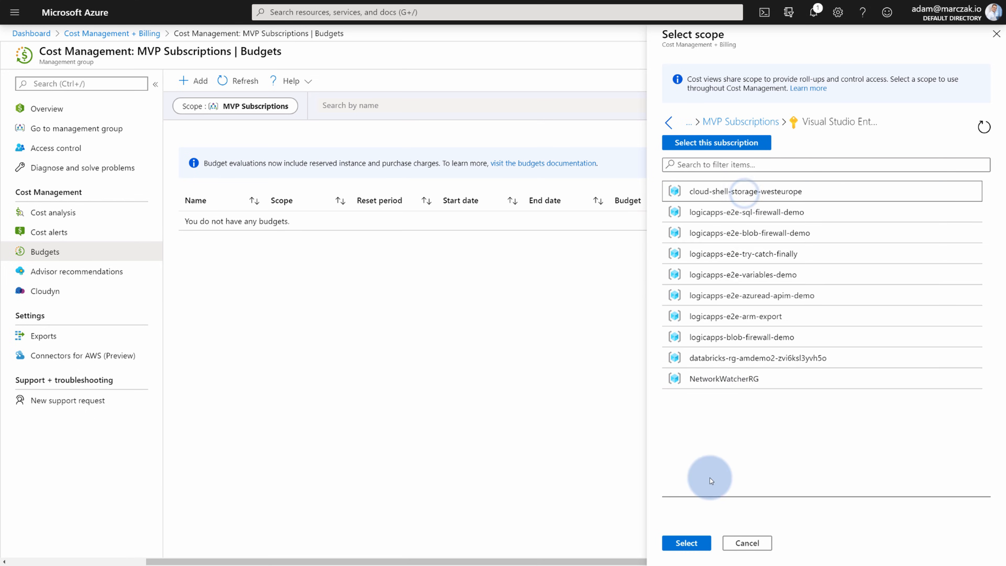
left_click(686, 542)
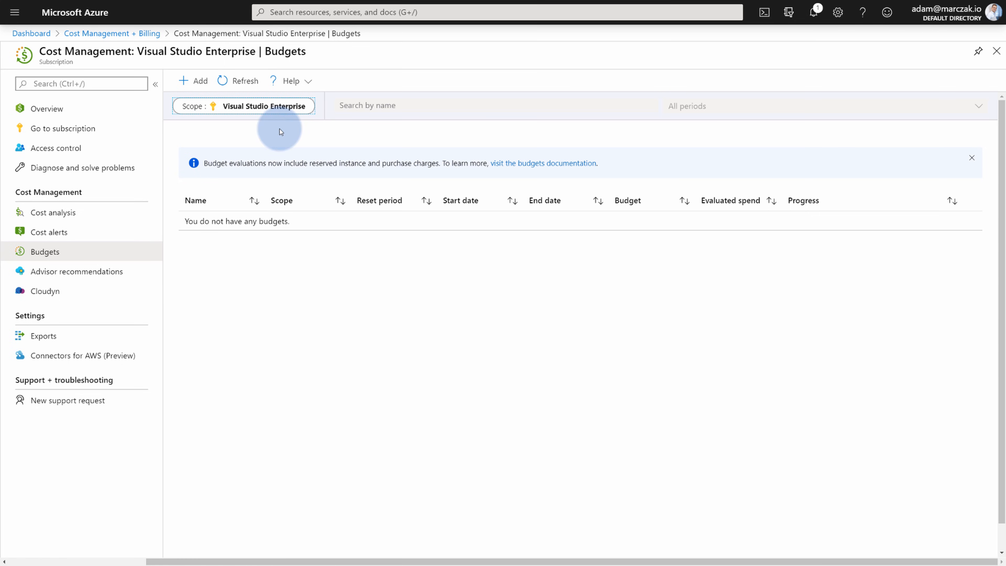
left_click(191, 80)
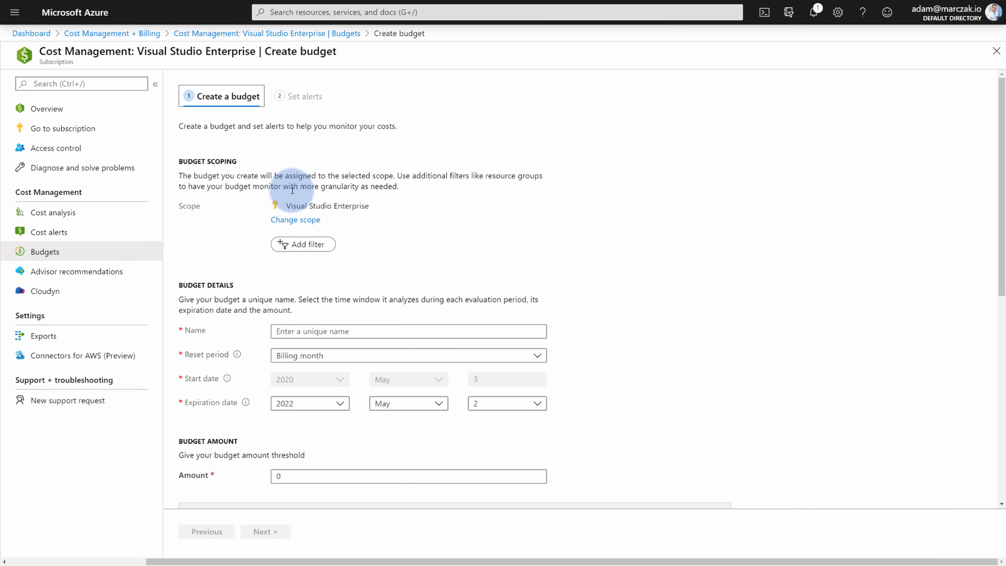
Add a BillingPeriod filter to the new budget's scope.
scroll(381, 238, "down", 3)
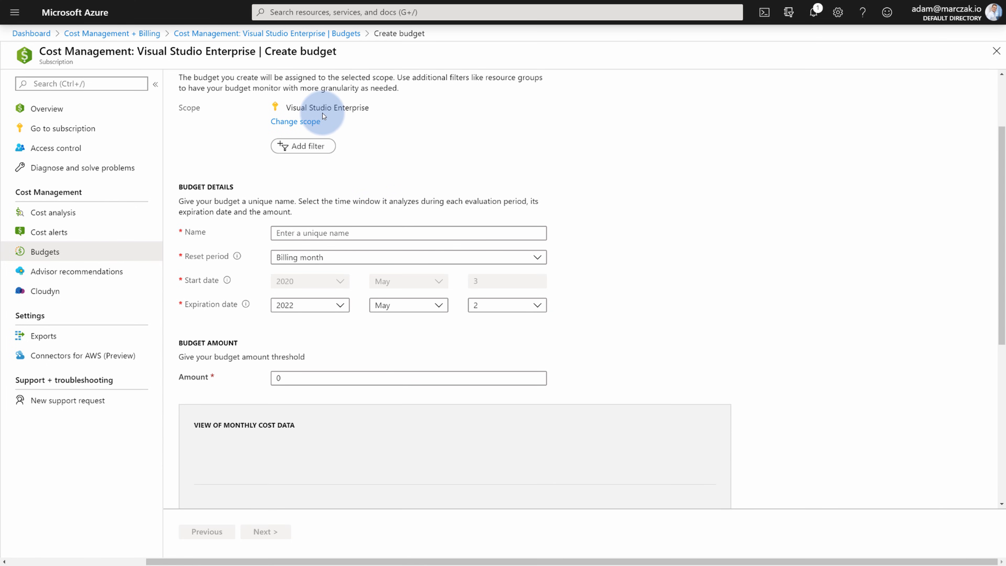
left_click(313, 146)
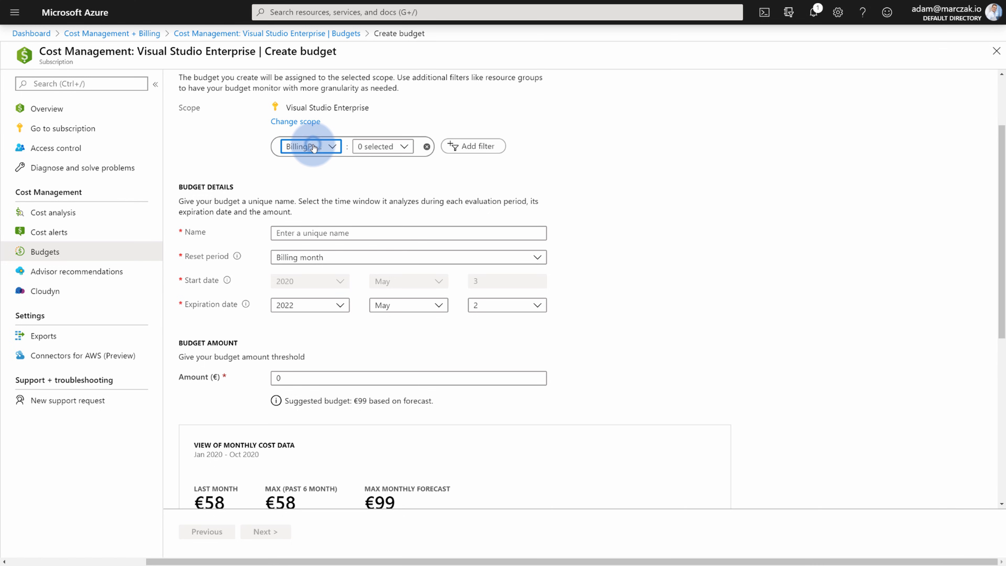
left_click(379, 172)
left_click(379, 149)
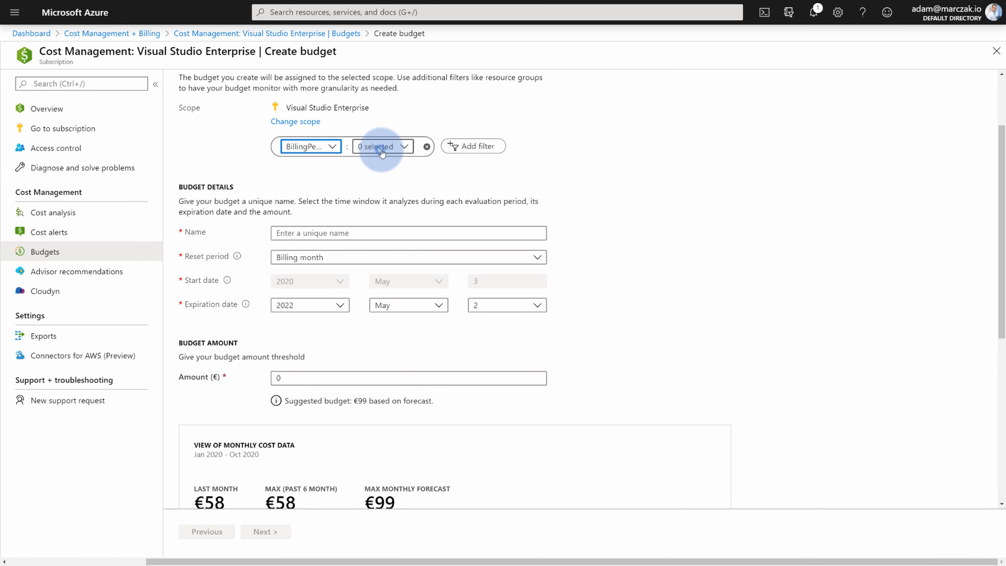
left_click(396, 186)
Name the budget 50-eur-cap, using hyphens instead of spaces to pass validation.
scroll(393, 184, "down", 1)
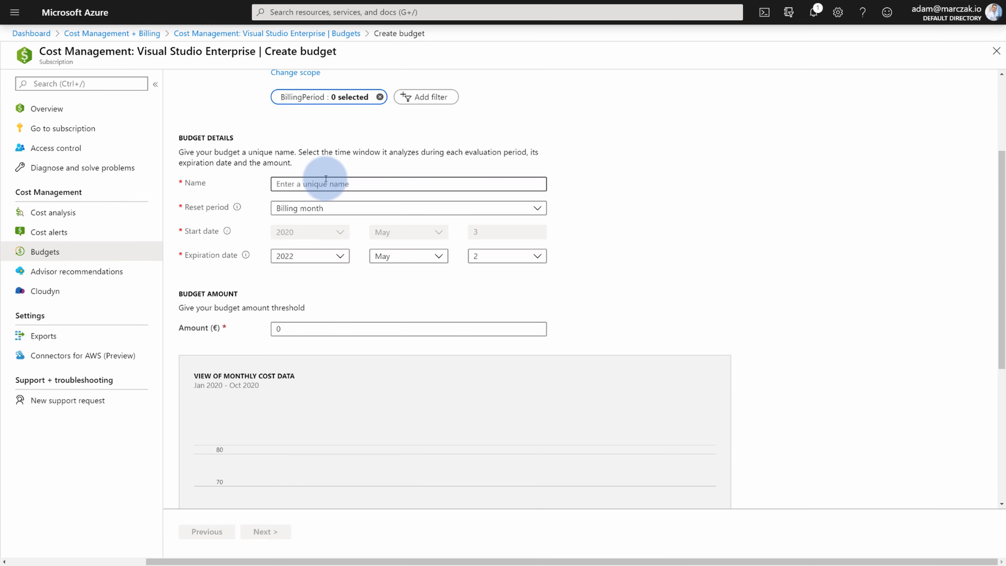
left_click(318, 183)
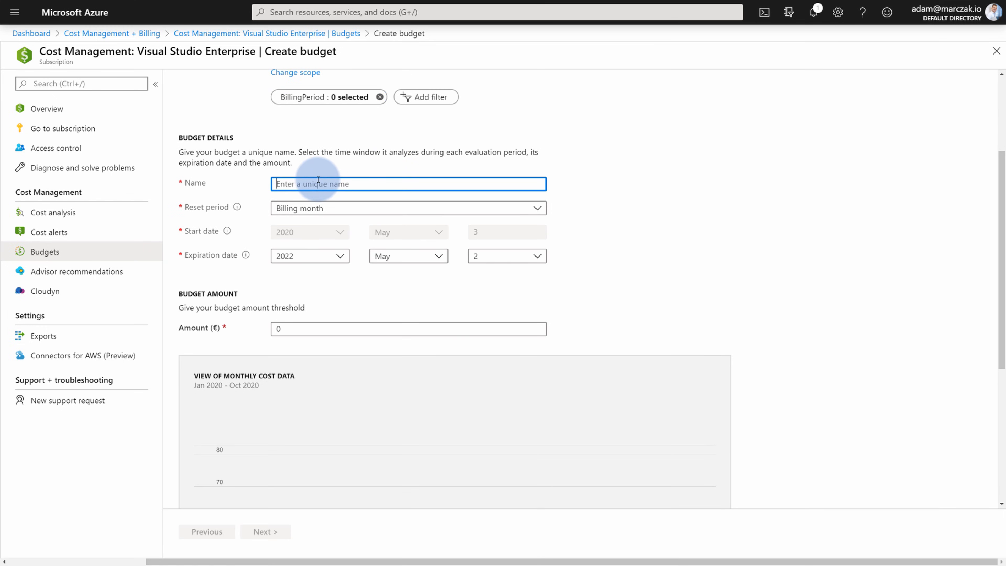
type("50 eur cap")
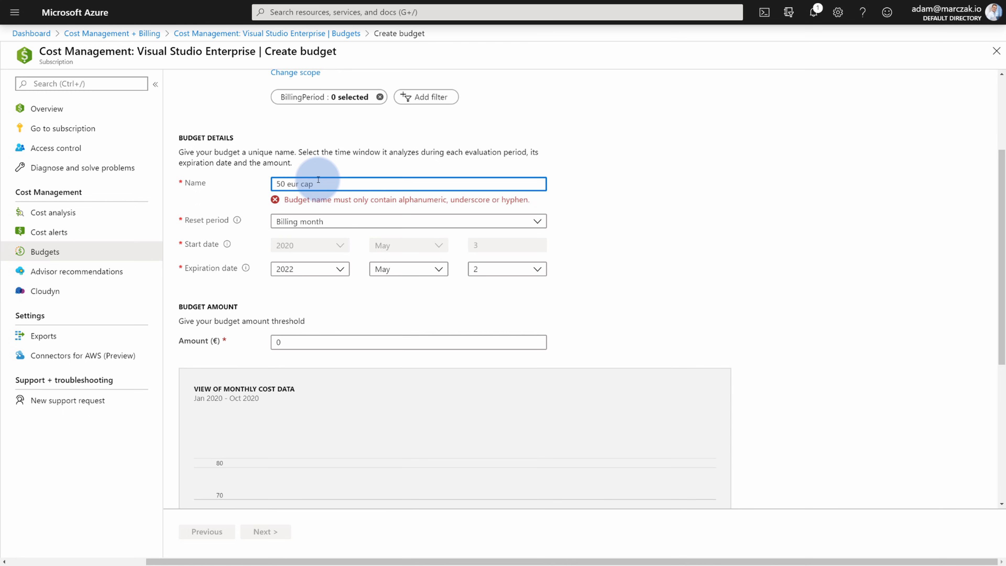
double_click(300, 185)
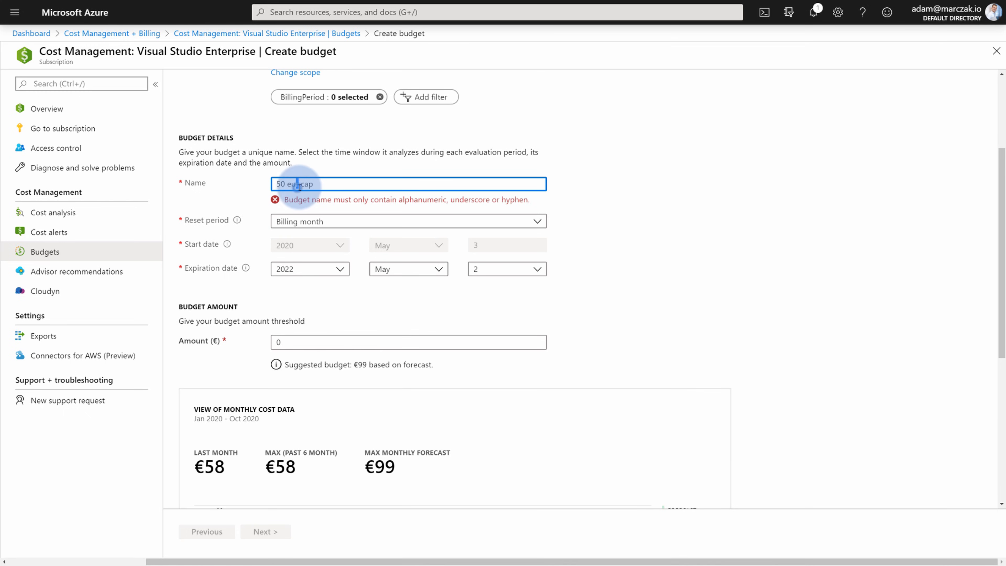
type("-")
key("Left")
key("Left")
key("Left")
key("Left")
key("BackSpace")
type("-")
left_click(581, 214)
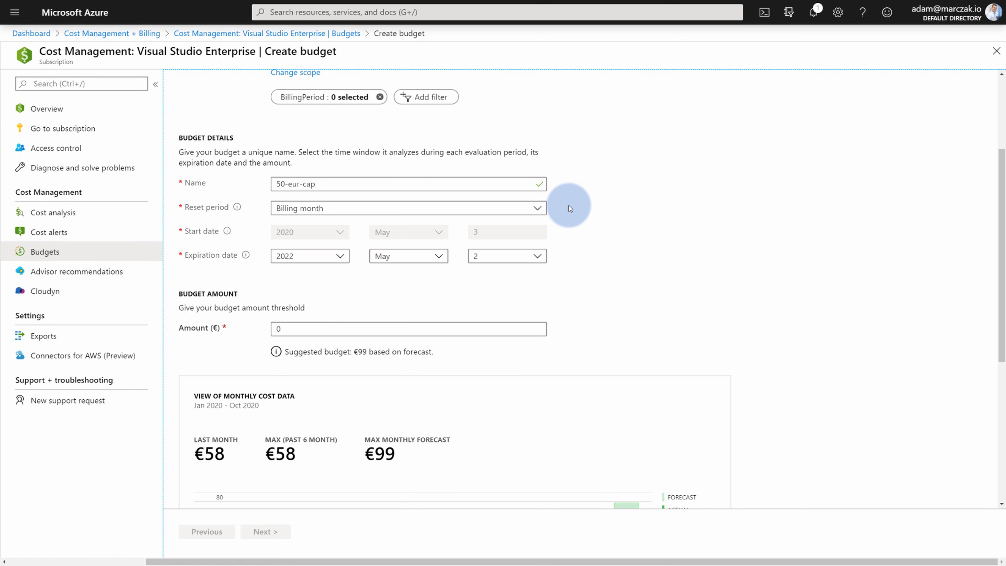
Keep Billing month as the budget's reset period.
left_click(536, 208)
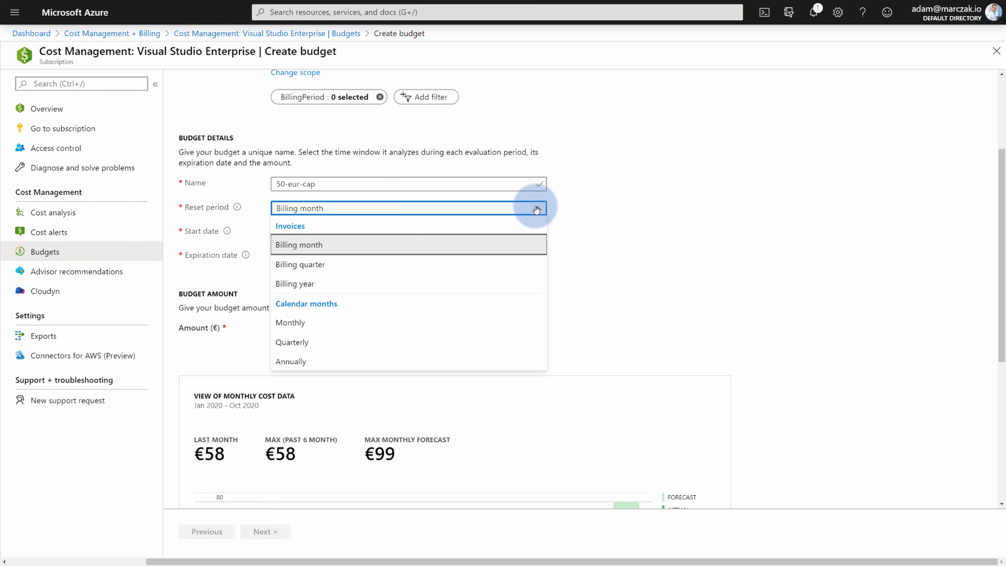
left_click(343, 249)
left_click(612, 242)
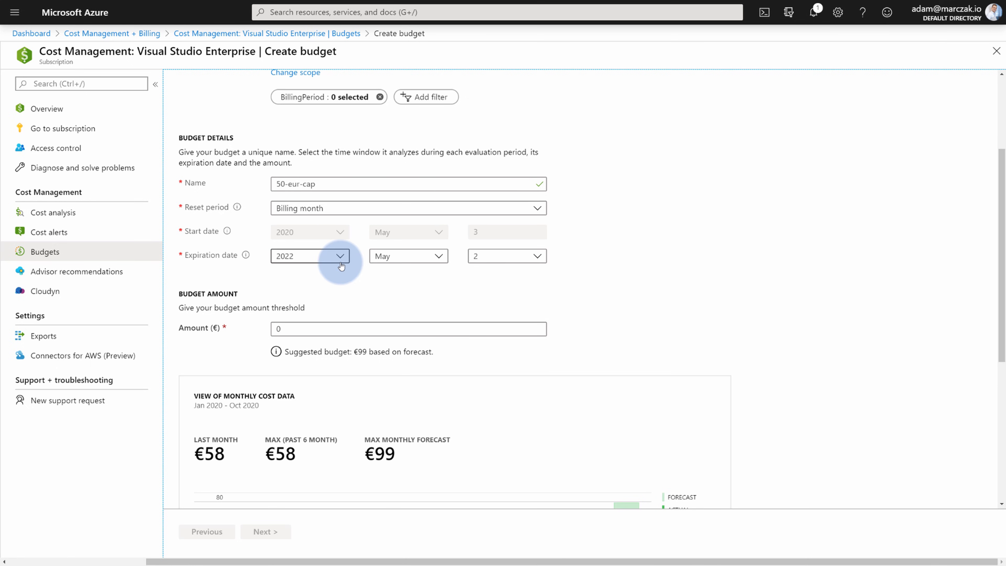
Set the budget amount to €50 and view its line against the €99 forecast.
scroll(341, 266, "down", 2)
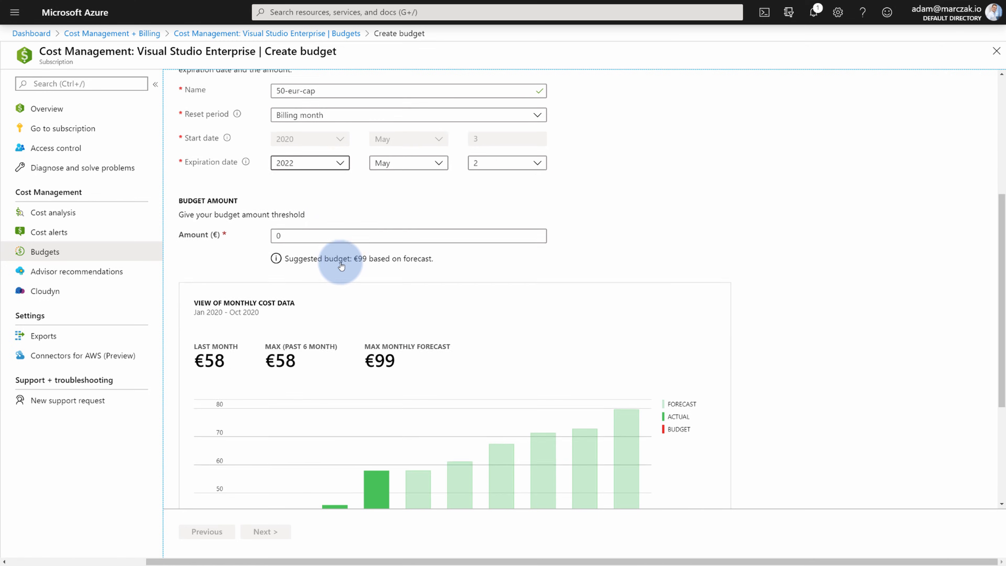
left_click(297, 231)
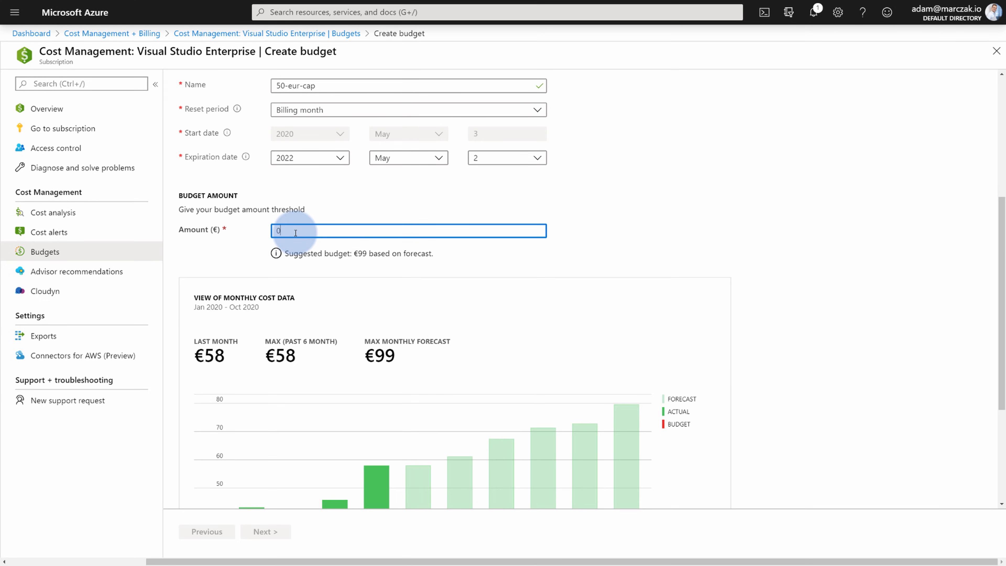
type("50")
left_click(570, 218)
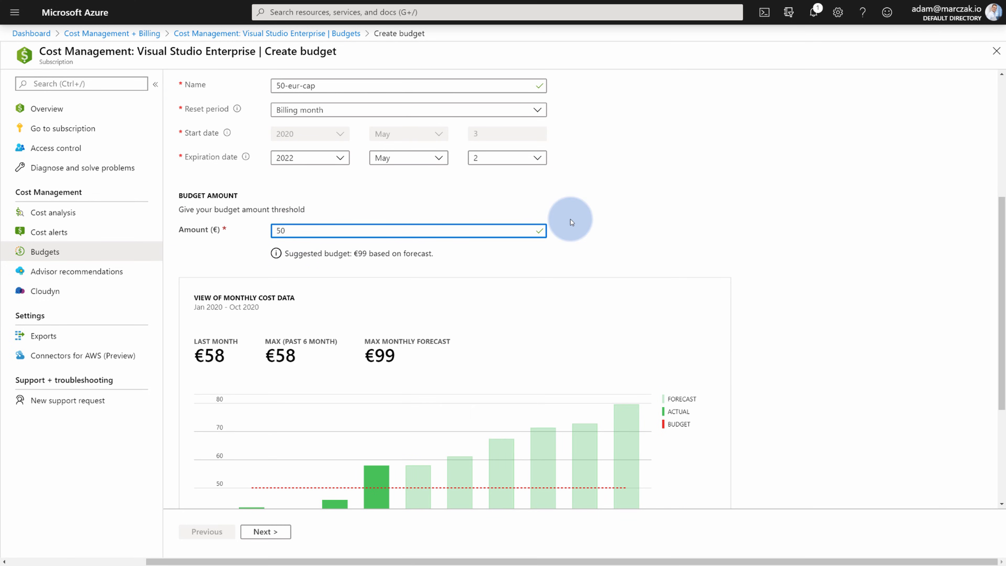
scroll(600, 219, "down", 4)
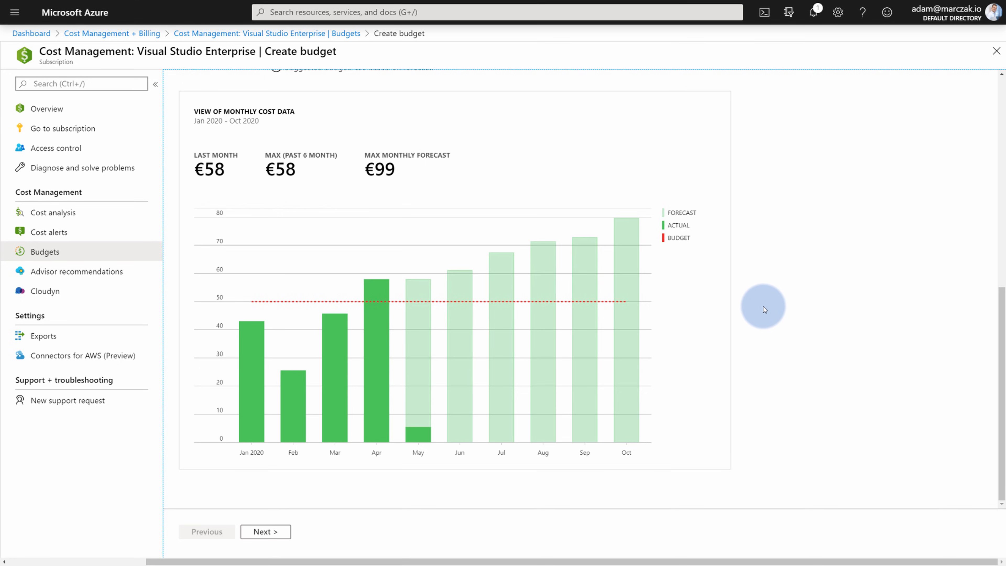
Add a budget alert condition at 100% of budget (€50).
left_click(275, 534)
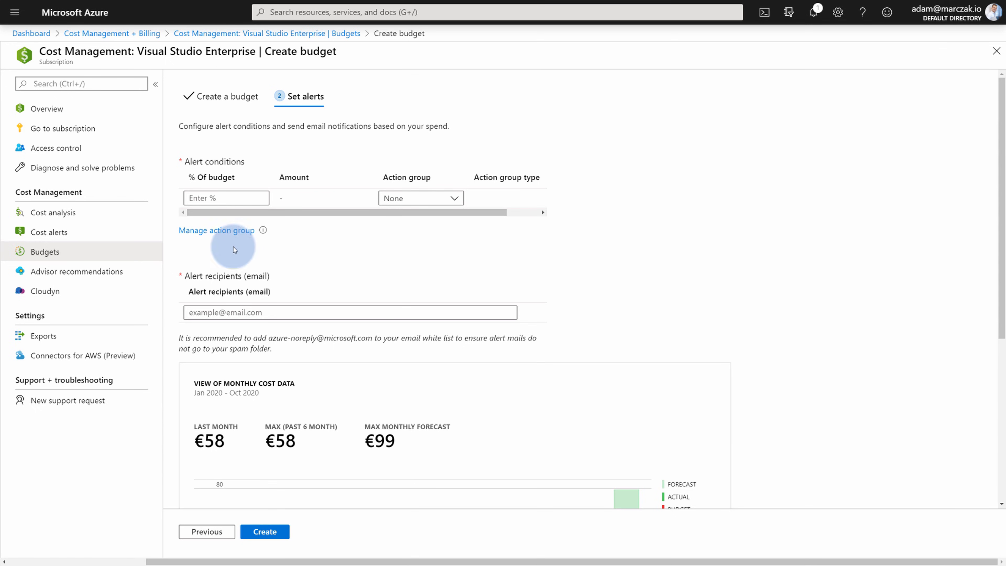
left_click(233, 193)
type("100")
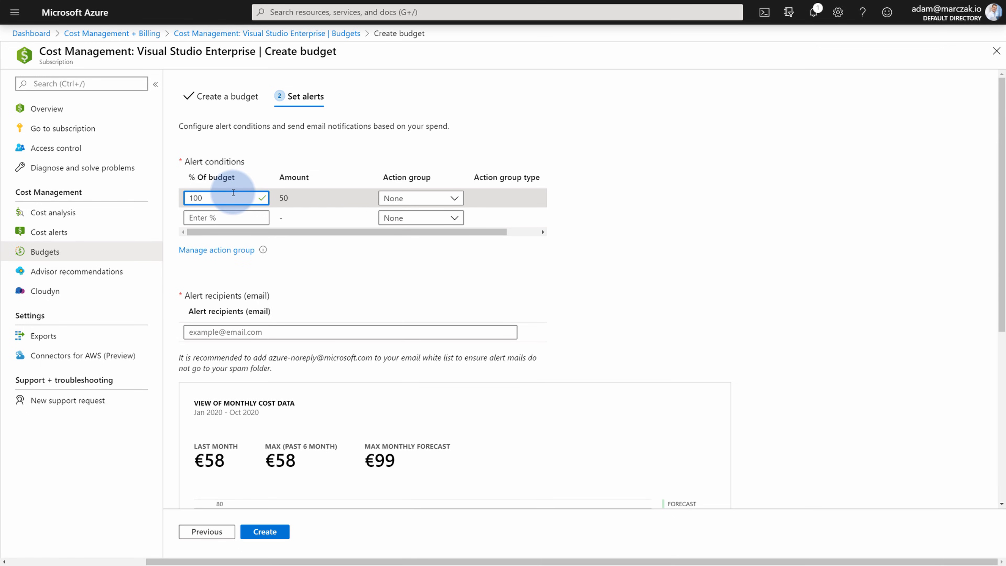
left_click_drag(278, 198, 286, 197)
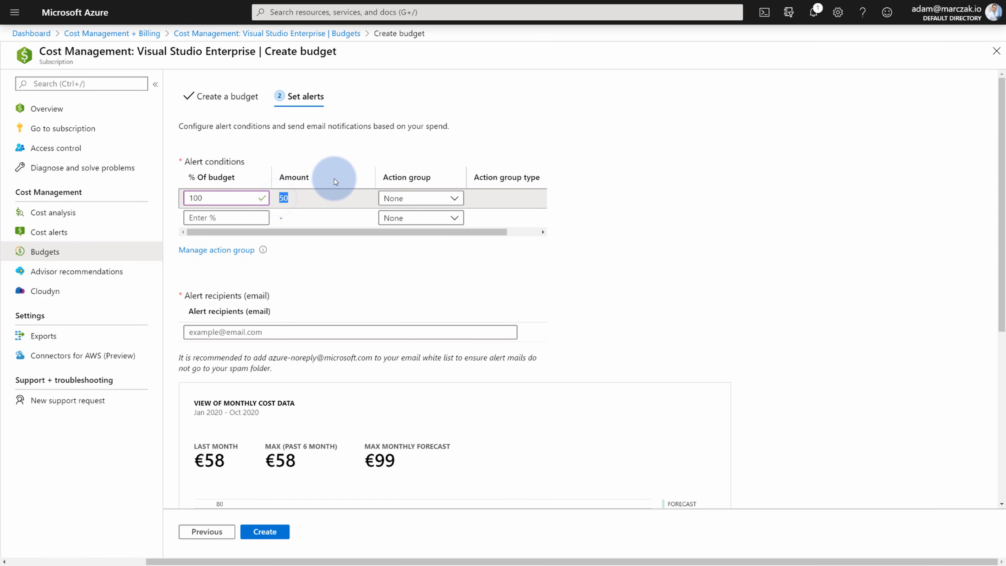
left_click(646, 243)
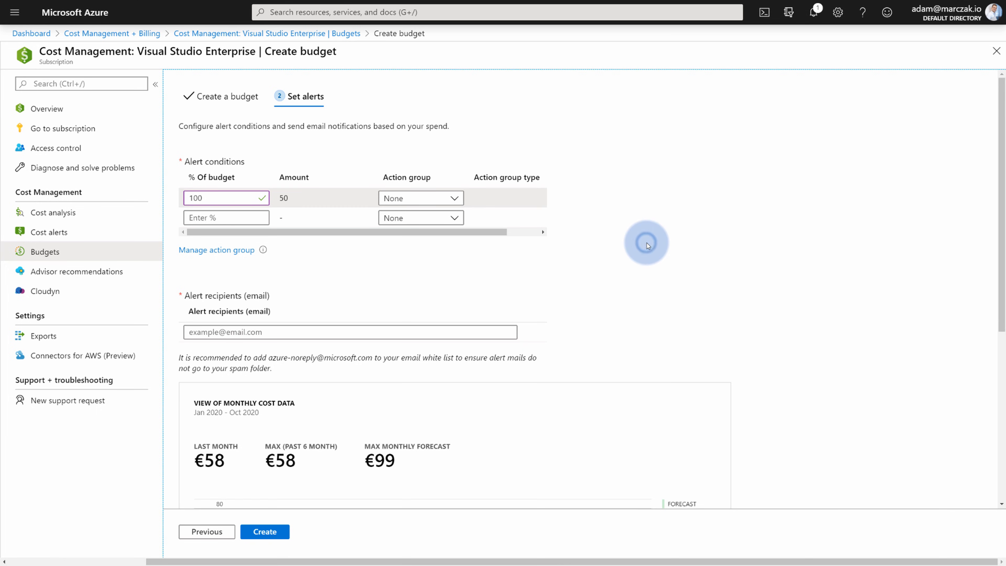
Check the 100% alert's action groups (only None), then manage action groups.
left_click(442, 200)
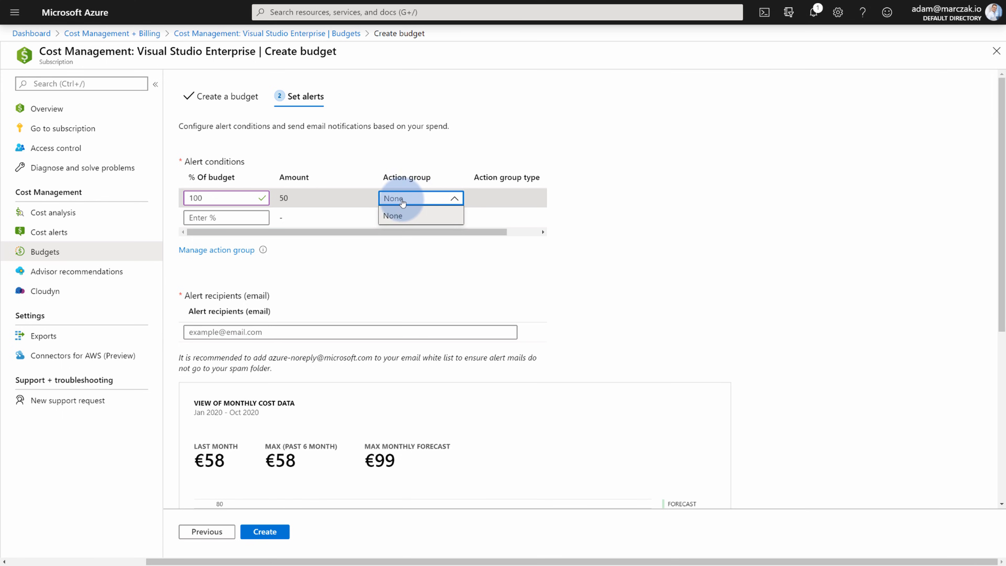
left_click(357, 262)
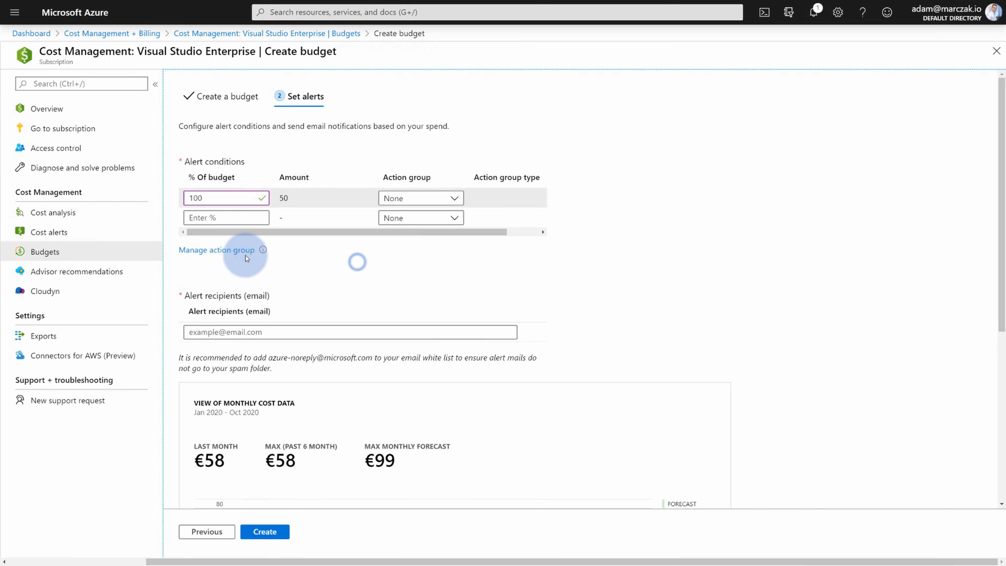
left_click(243, 252)
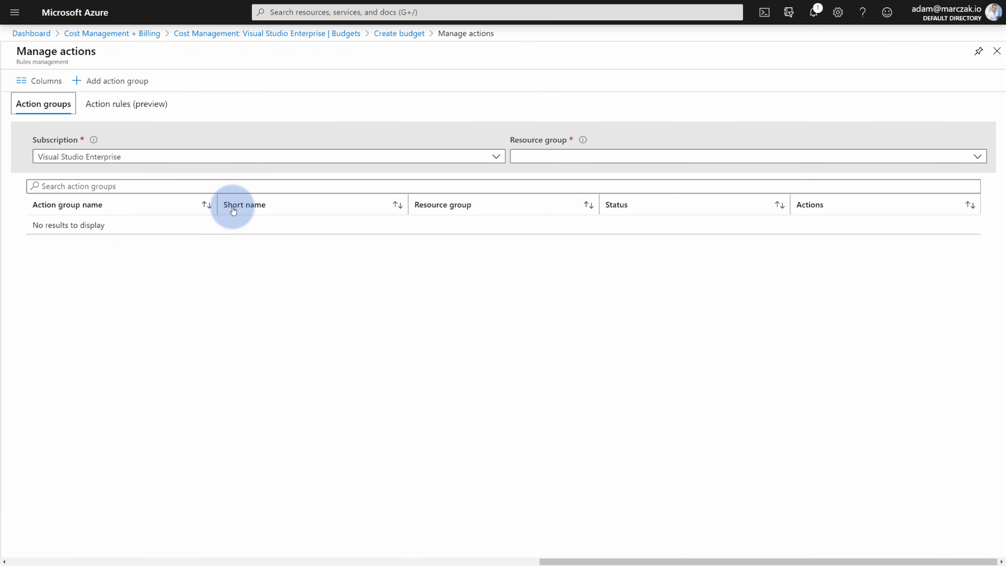
Start a new action group named 'Send email to Owner' with short name 'send-email'.
left_click(108, 79)
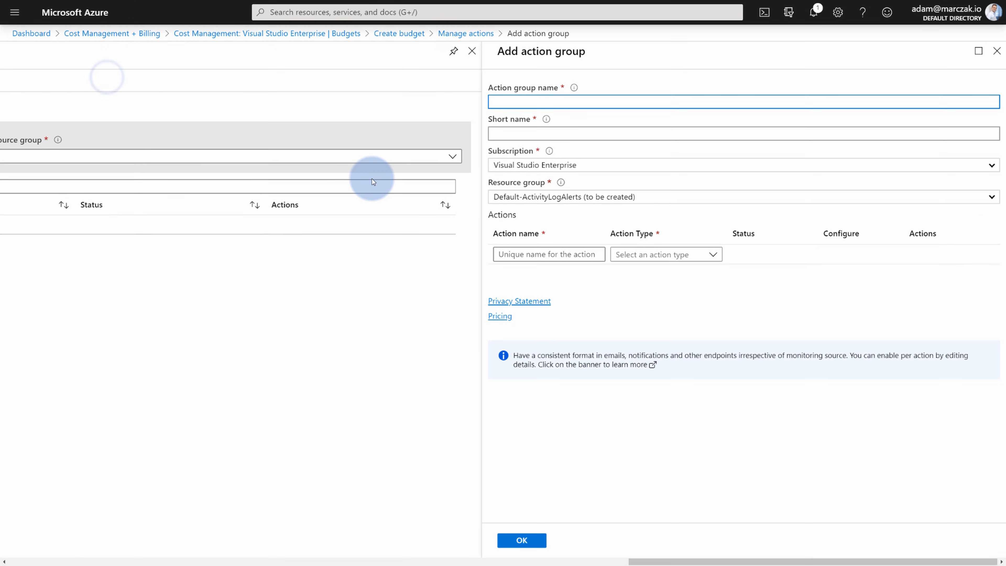
type("send-email")
left_click(531, 131)
type("send-email")
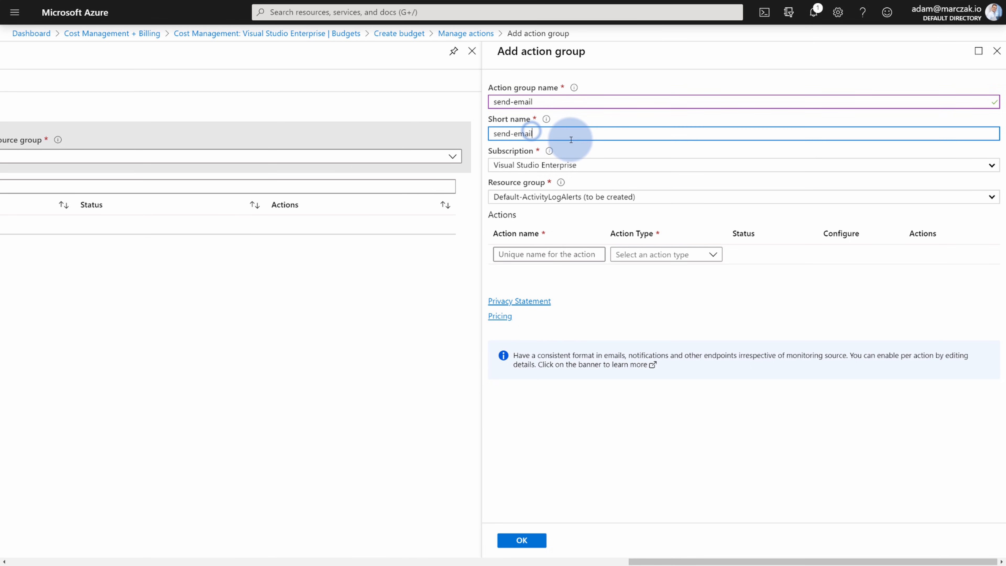
left_click_drag(551, 102, 482, 101)
type("Send emai")
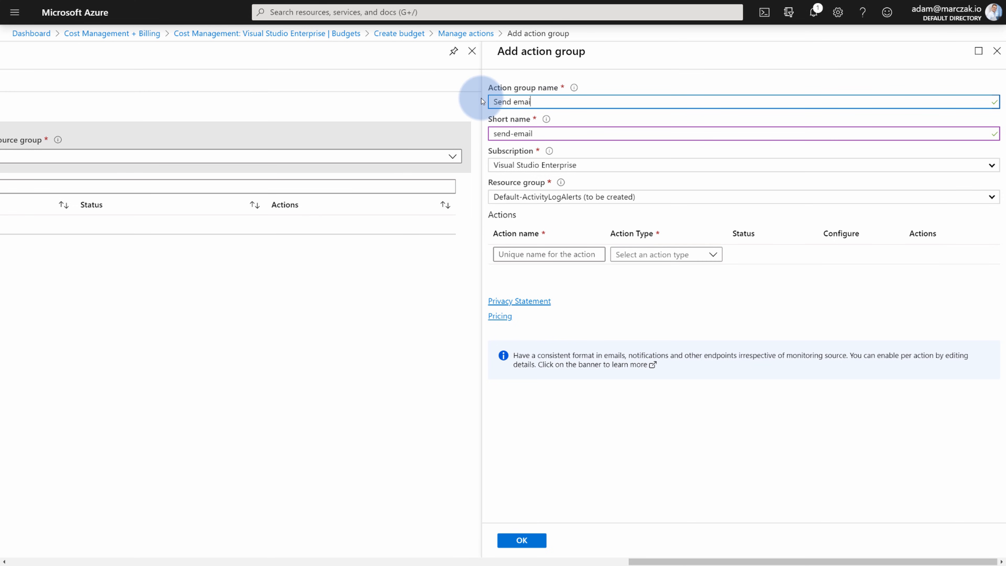
type("l to Owner")
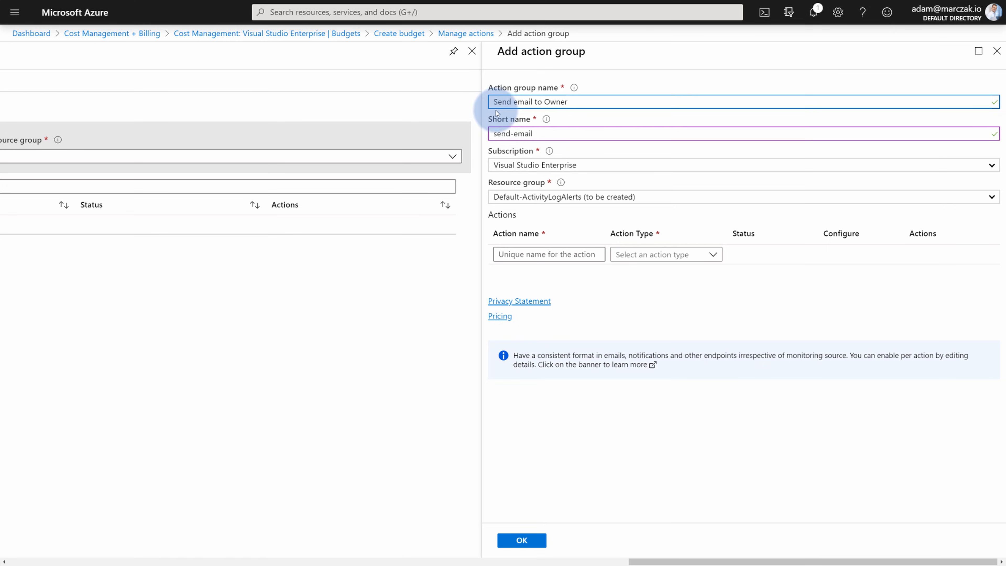
Keep the Visual Studio Enterprise subscription and Default-ActivityLogAlerts resource group.
left_click(554, 139)
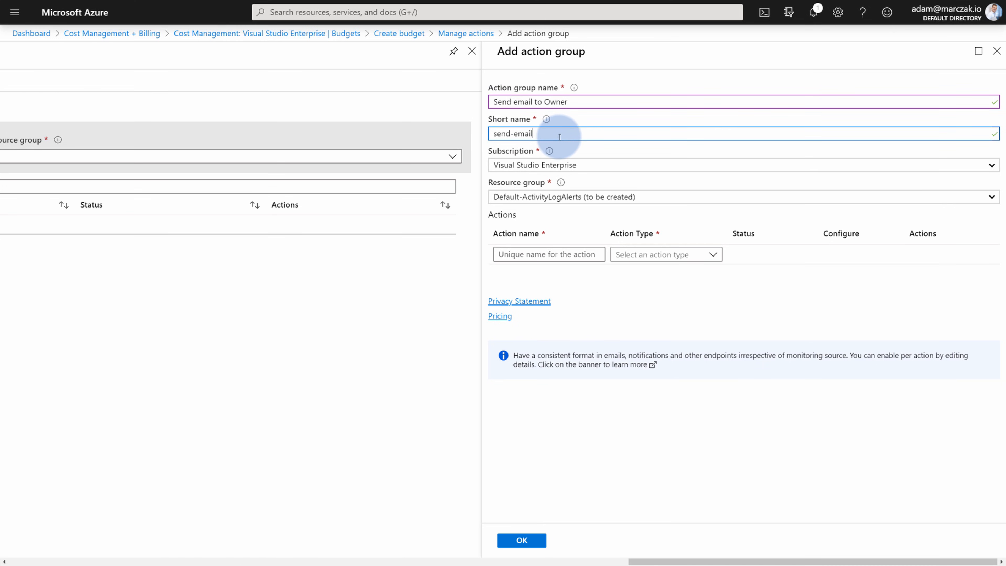
left_click(560, 168)
left_click(560, 180)
left_click(561, 197)
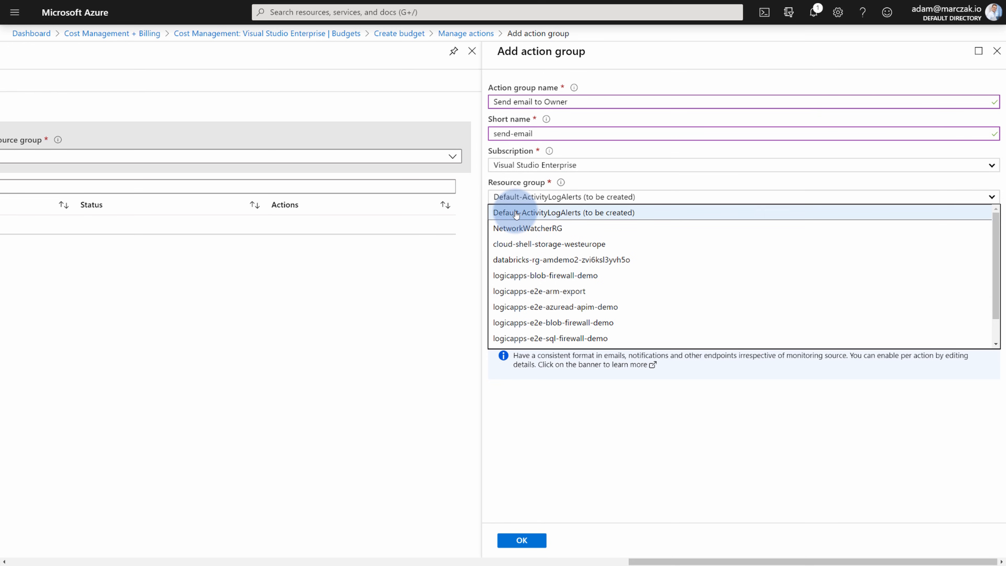
left_click(563, 214)
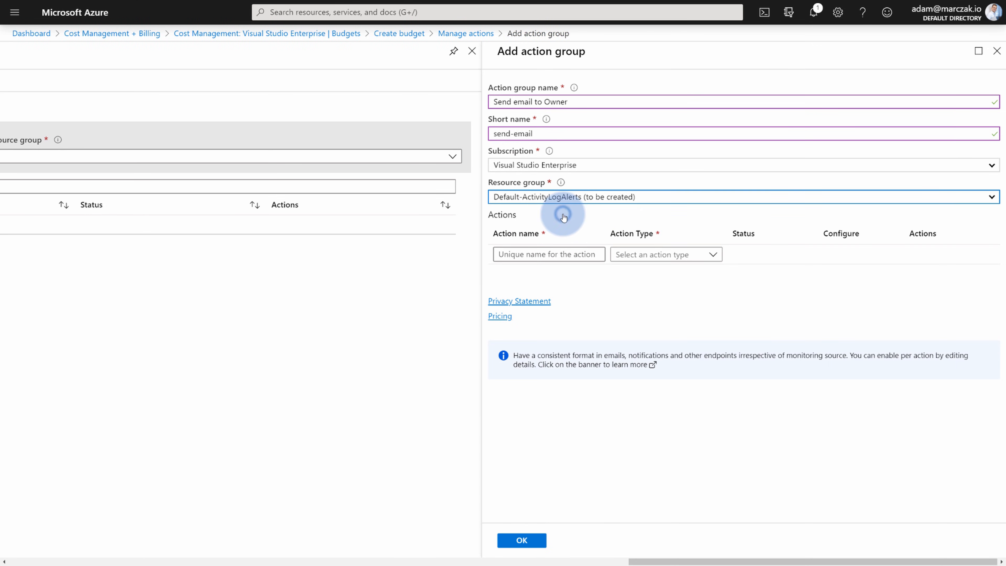
left_click(568, 259)
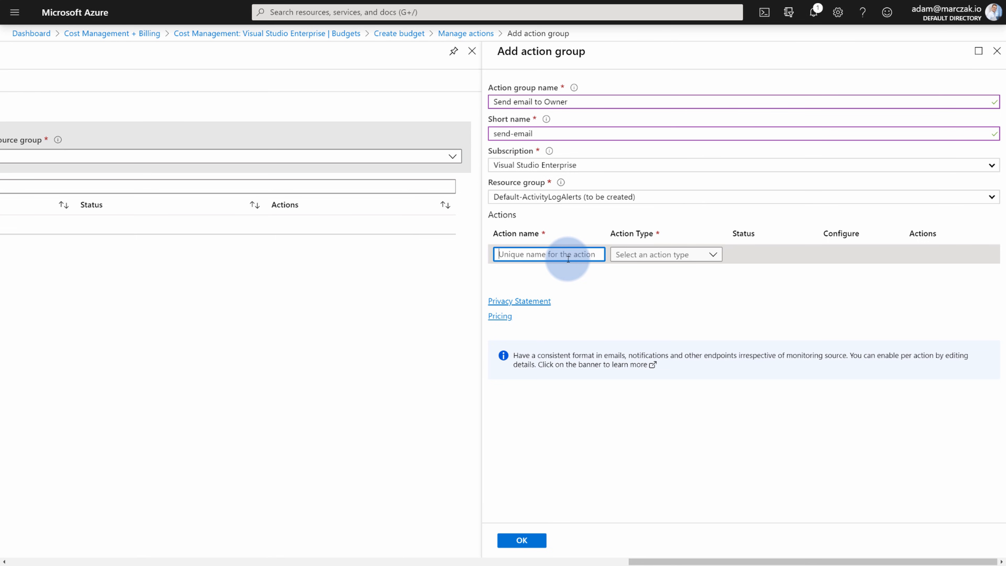
Add a 'send email' action emailing the Owner role, then add a second Email/SMS/Push/Voice action.
type("send email")
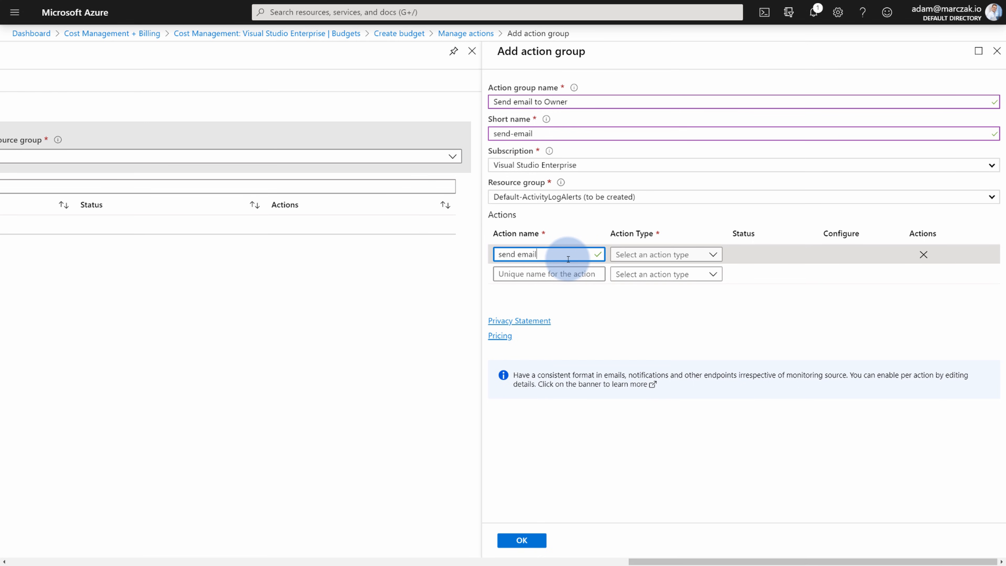
left_click(661, 257)
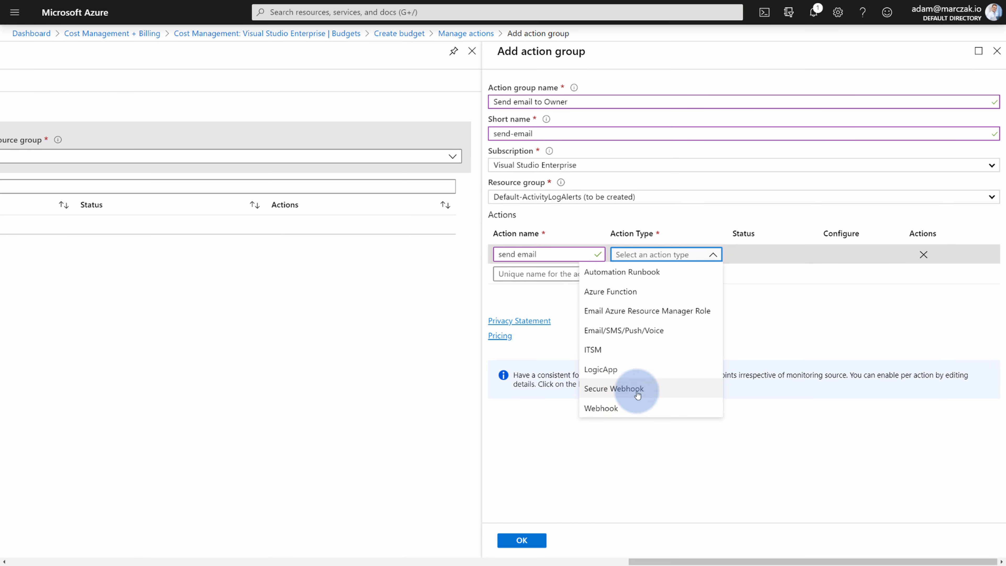
left_click(663, 312)
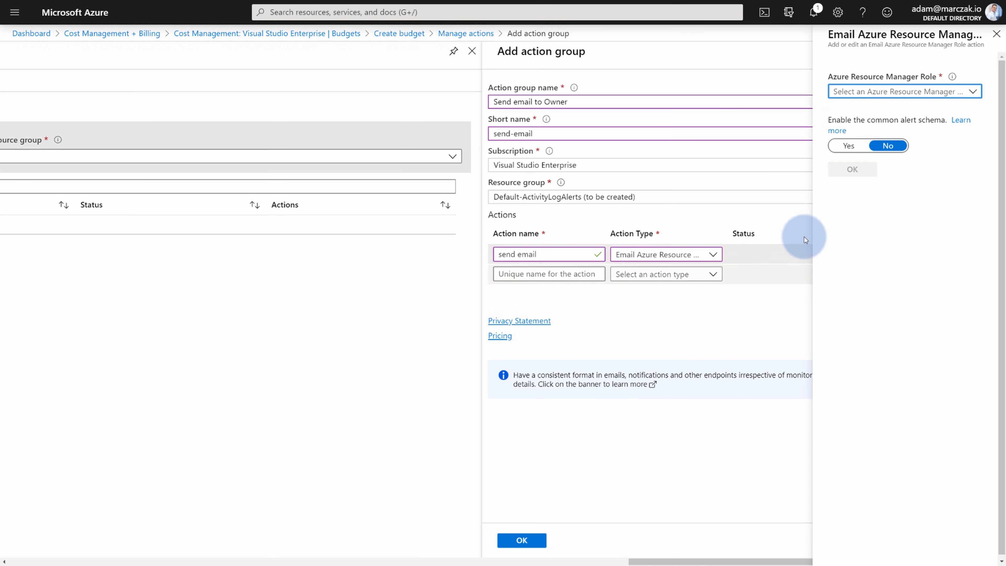
left_click(914, 99)
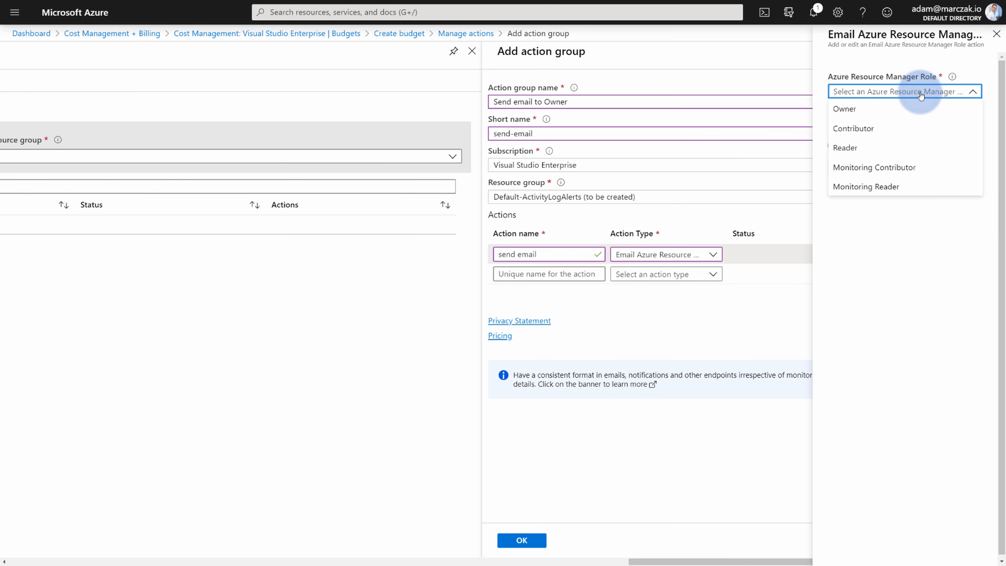
left_click(886, 109)
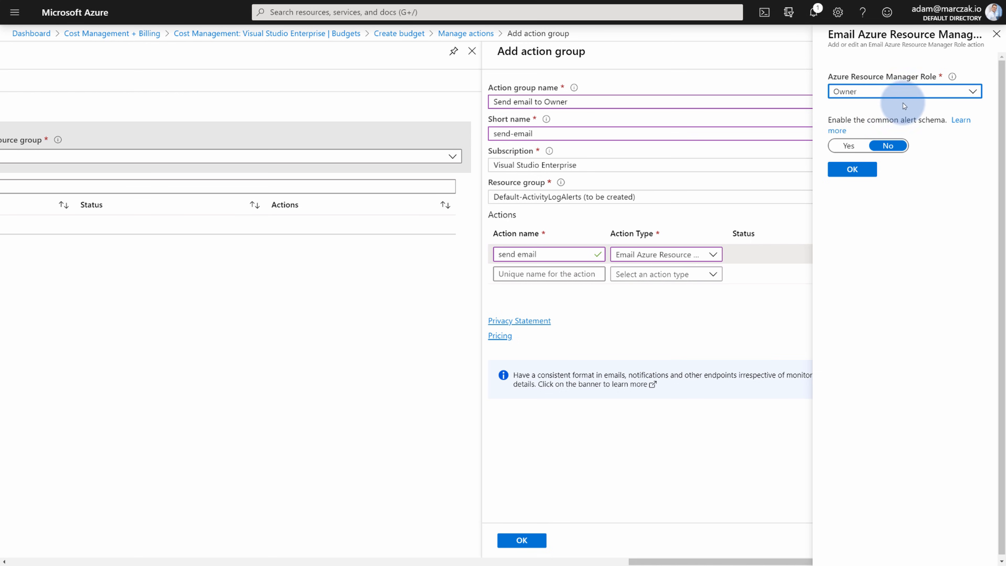
left_click(852, 169)
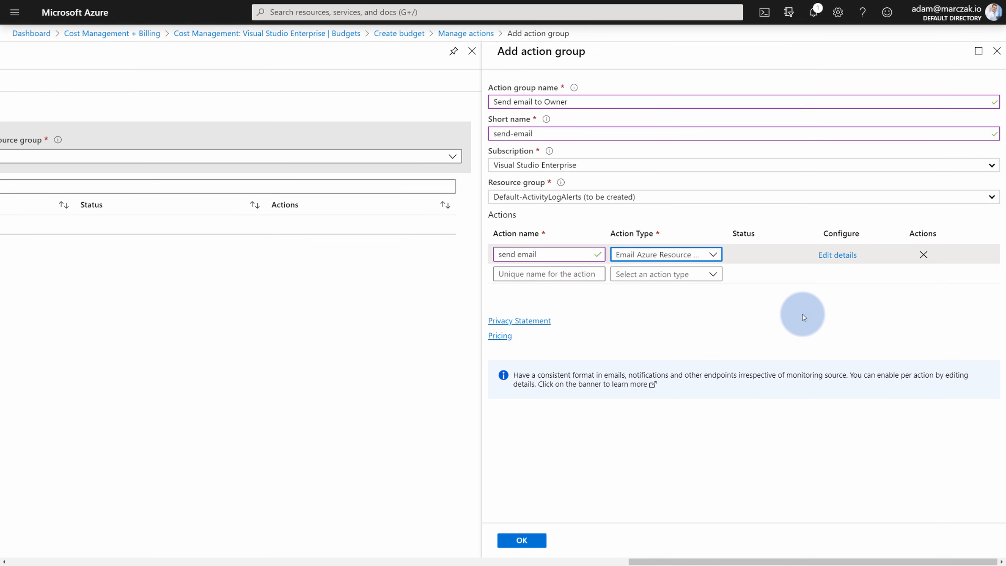
left_click(698, 275)
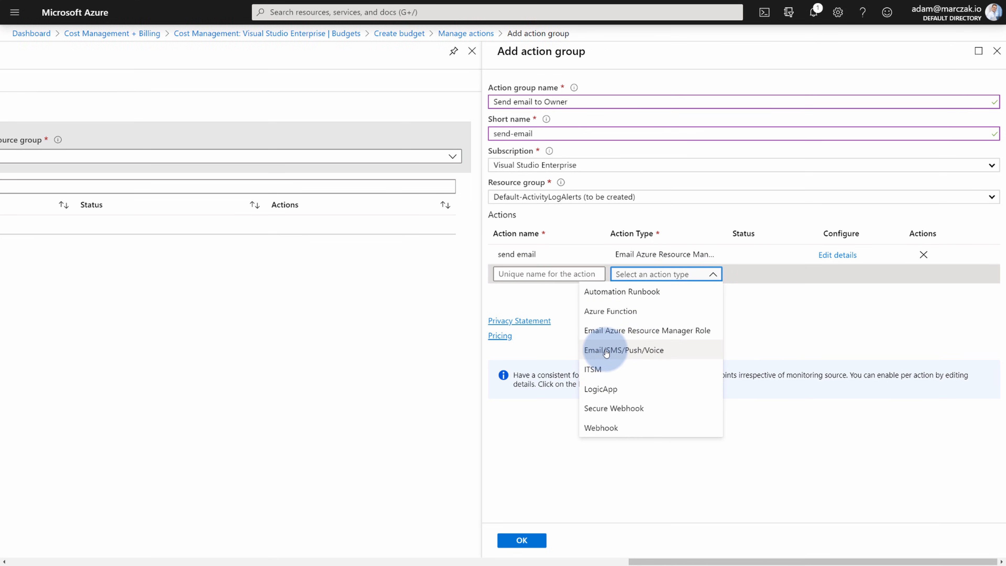
left_click(635, 354)
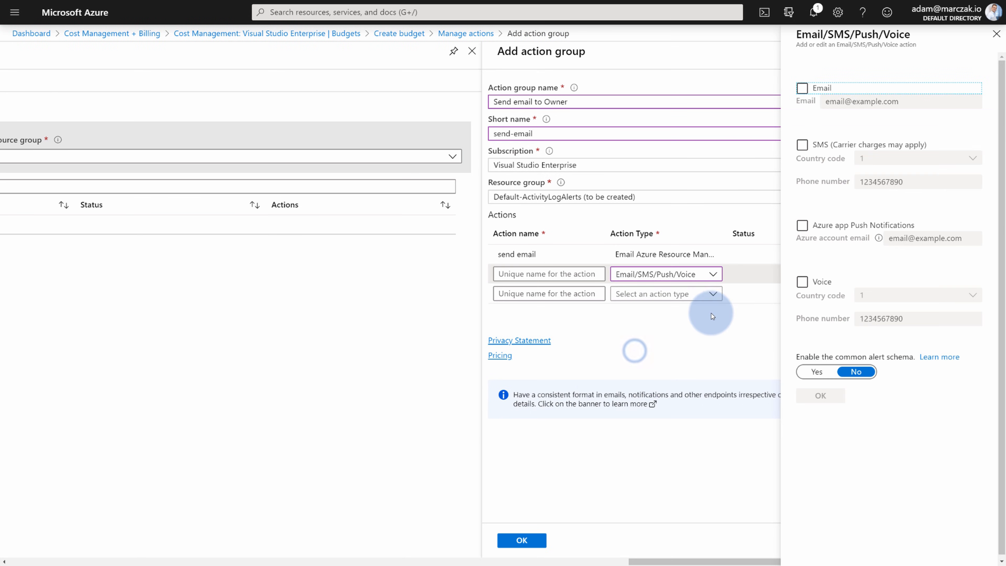
Try the Email, SMS and Push channels, then close the Email/SMS/Push/Voice pane with none ticked.
left_click(858, 93)
left_click(880, 102)
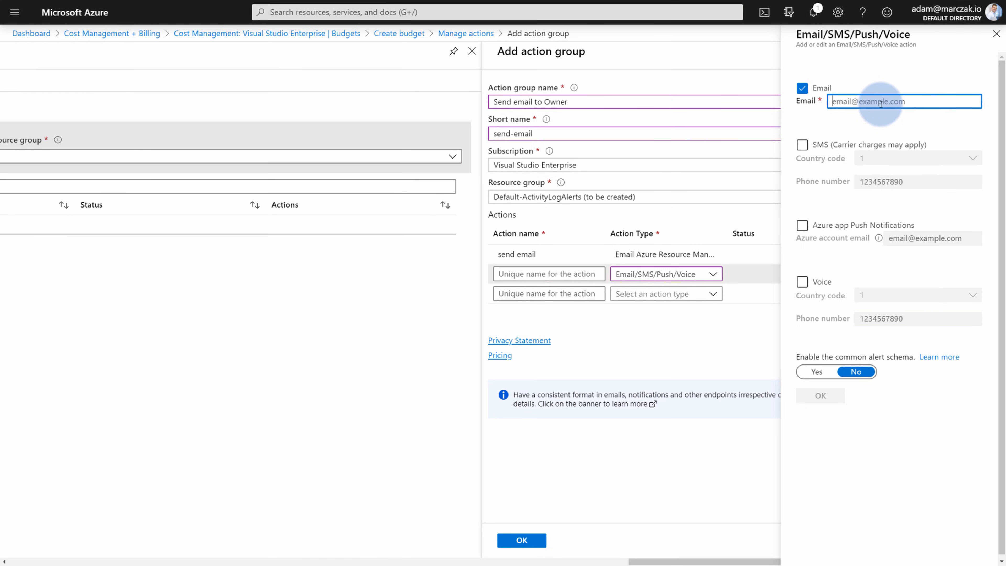
left_click(801, 88)
left_click(802, 145)
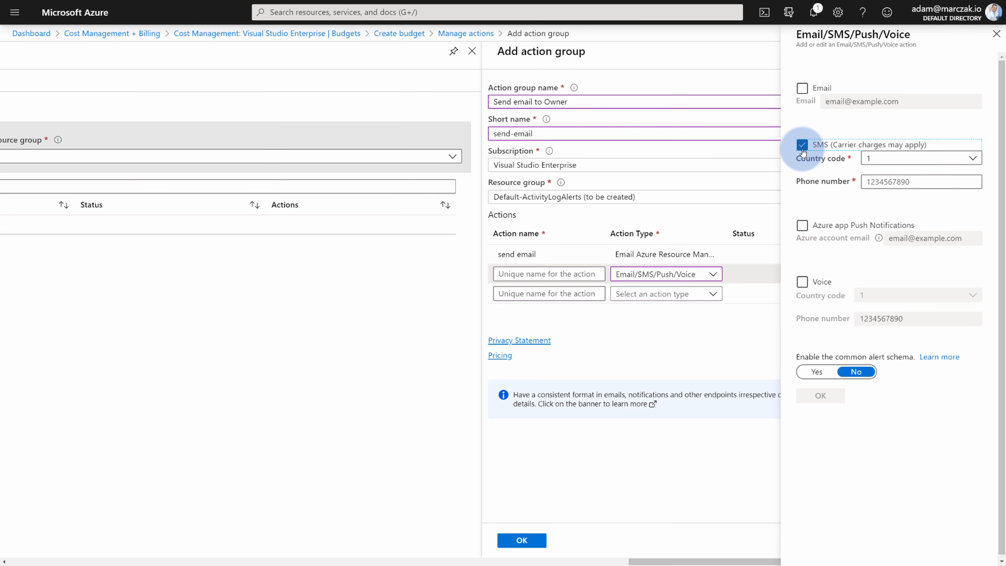
left_click(801, 147)
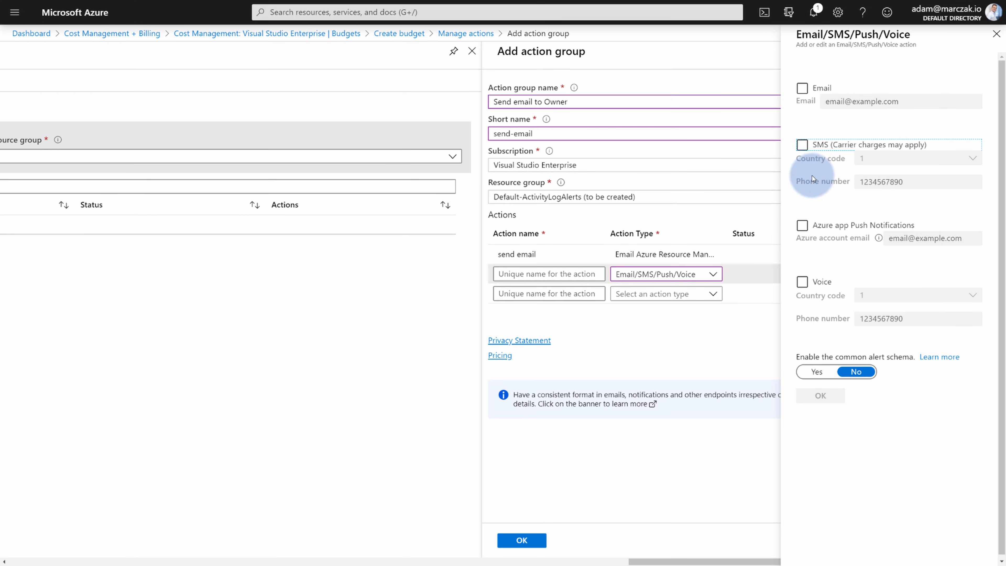
left_click(802, 225)
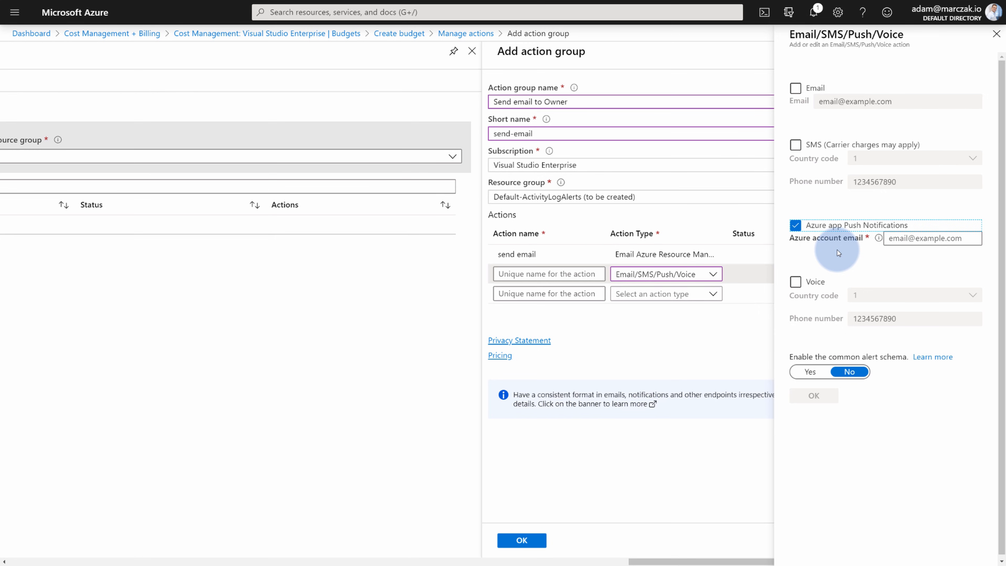
left_click(795, 224)
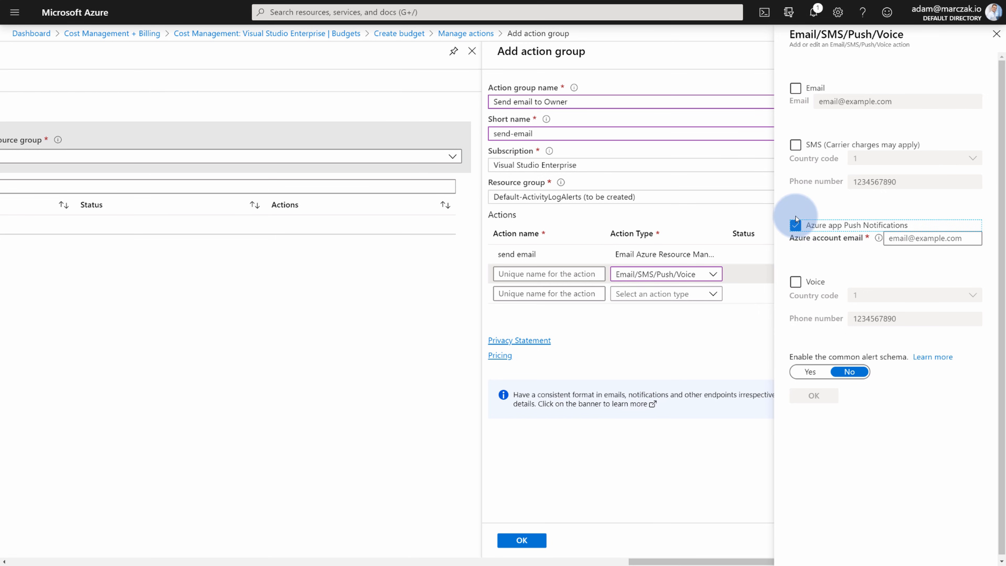
left_click(995, 34)
Discard and remove the empty second action, save the Send email to Owner group, and review it.
left_click(555, 45)
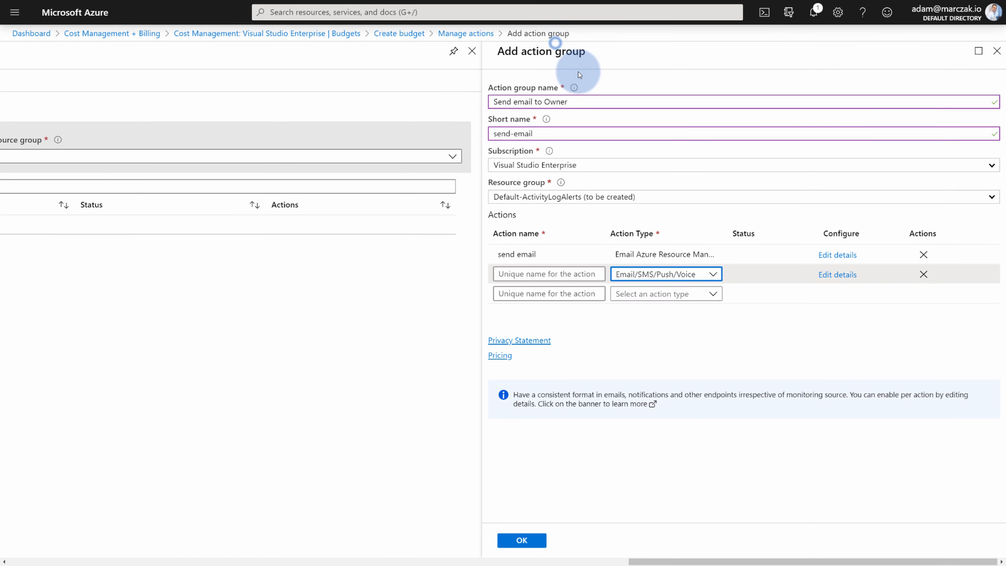
left_click(924, 274)
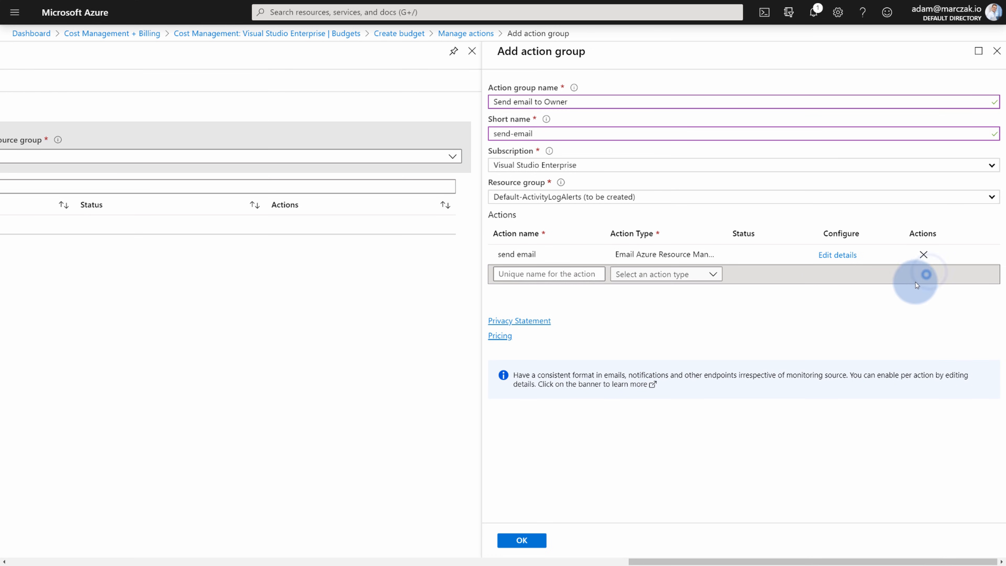
left_click(730, 338)
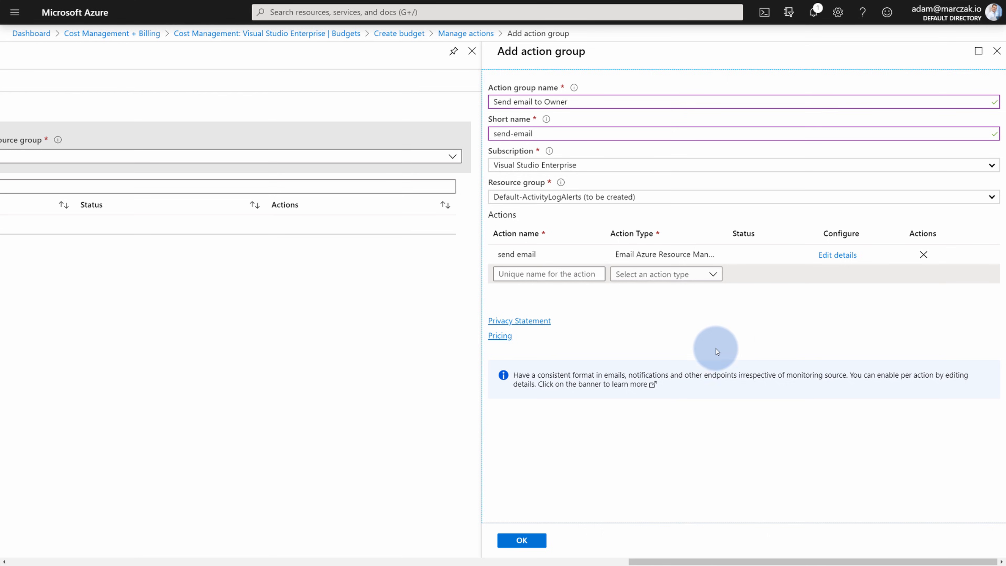
left_click(529, 540)
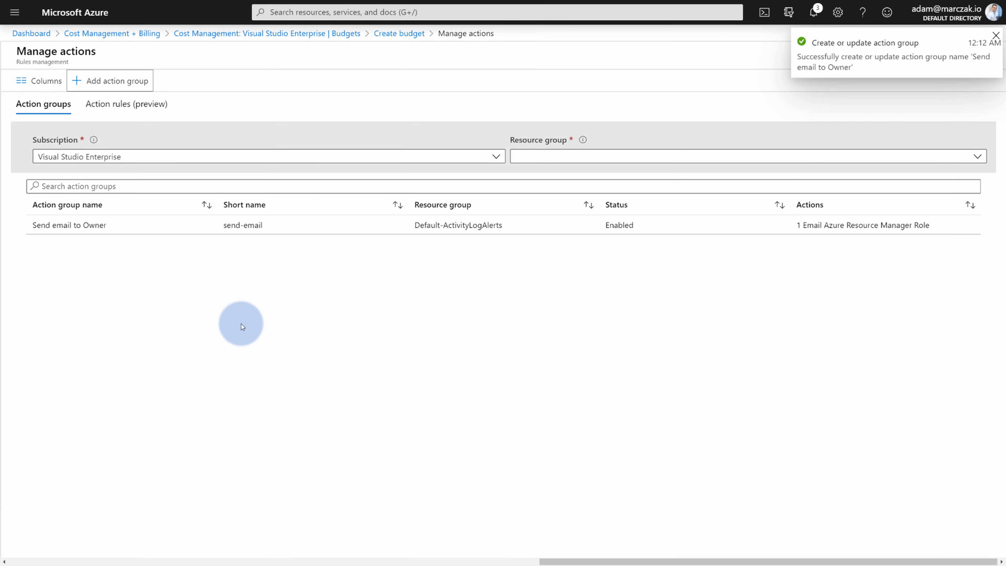
left_click(80, 232)
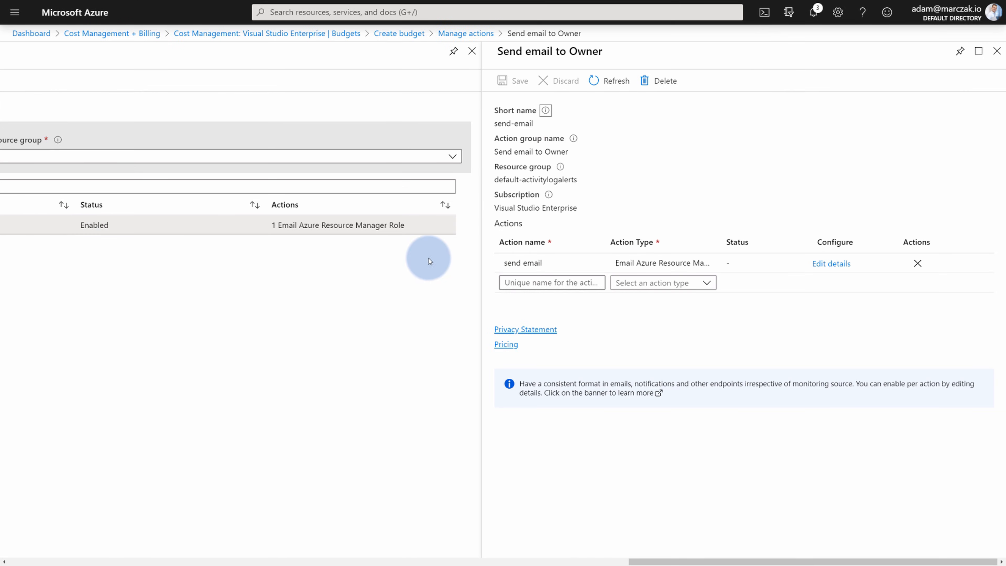
left_click(996, 50)
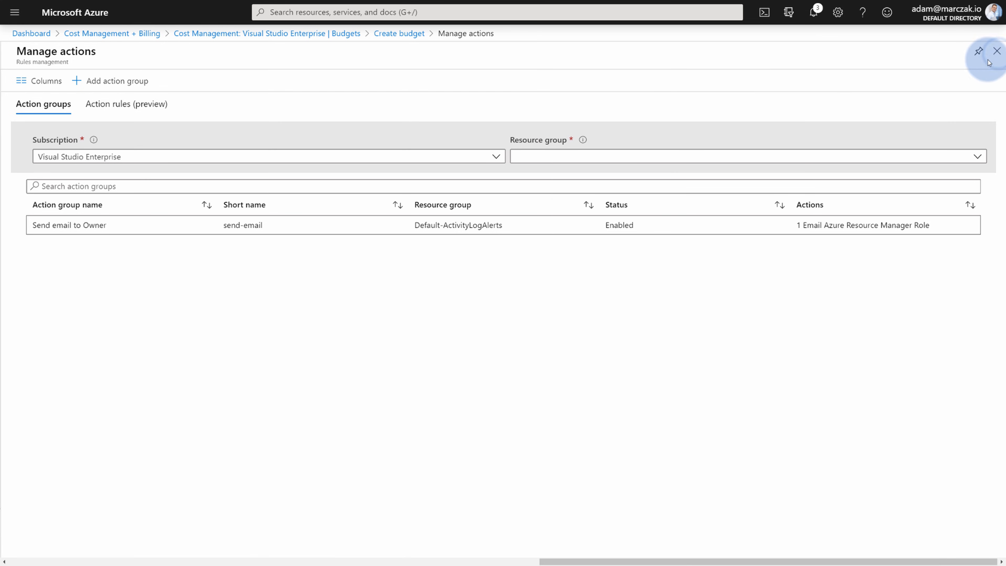
Set the 100% and 75% budget alerts to notify Send email to Owner.
left_click(996, 51)
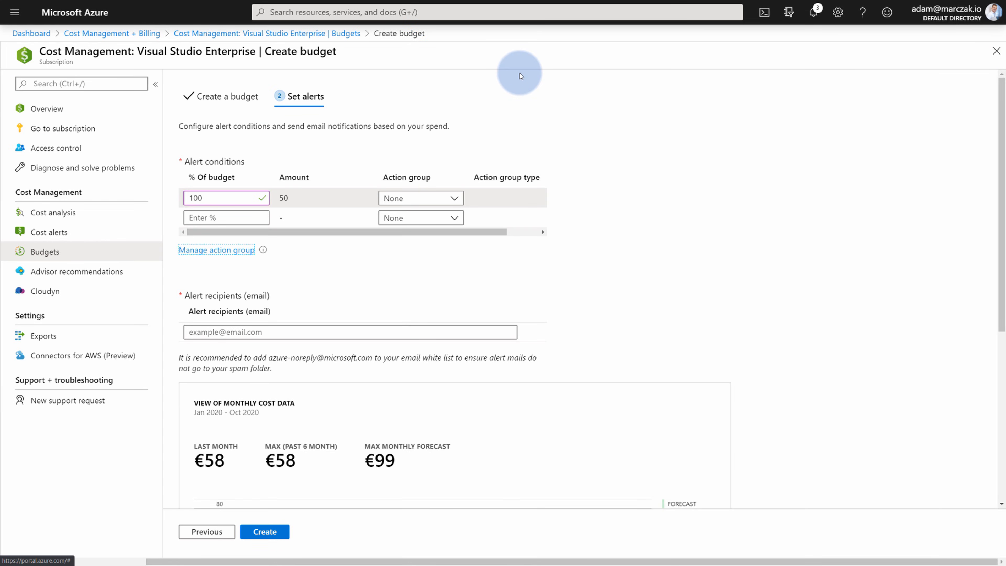
double_click(230, 199)
left_click(426, 198)
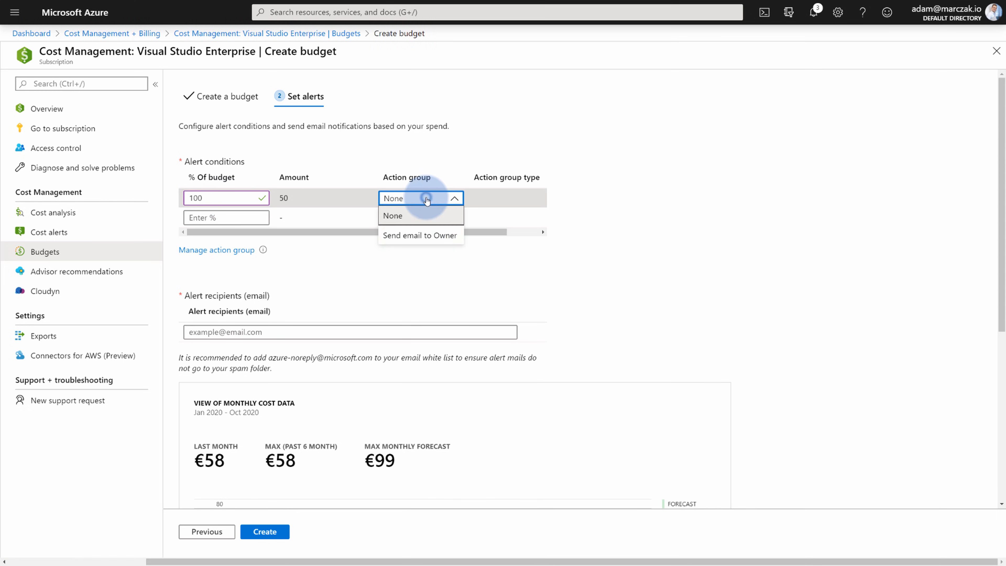
left_click(419, 235)
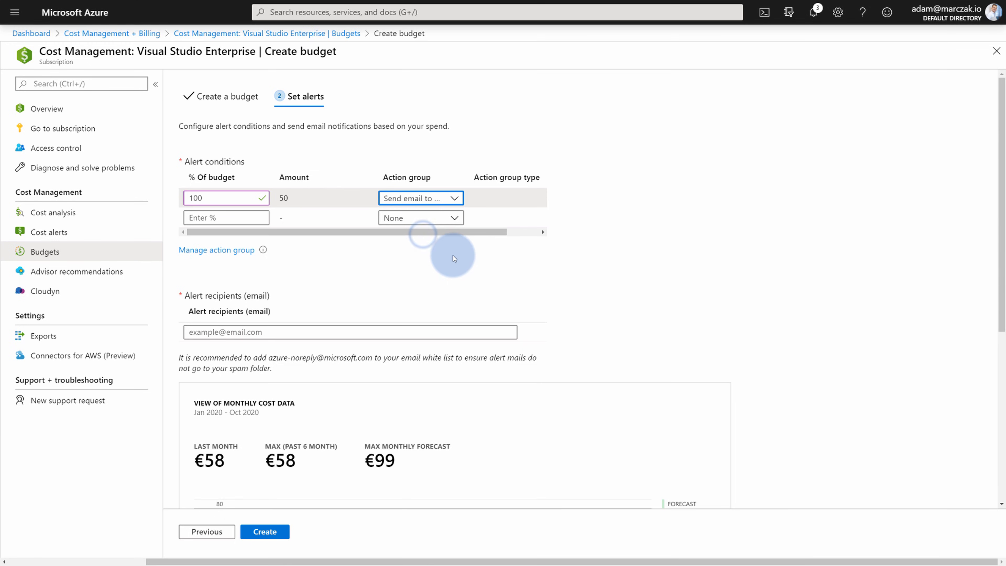
left_click(215, 216)
type("75")
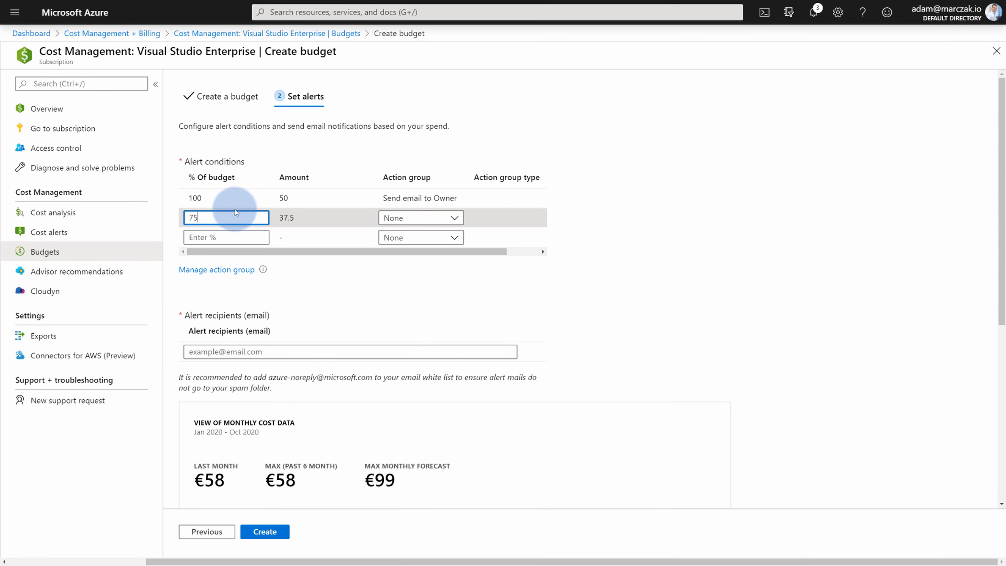
left_click(317, 278)
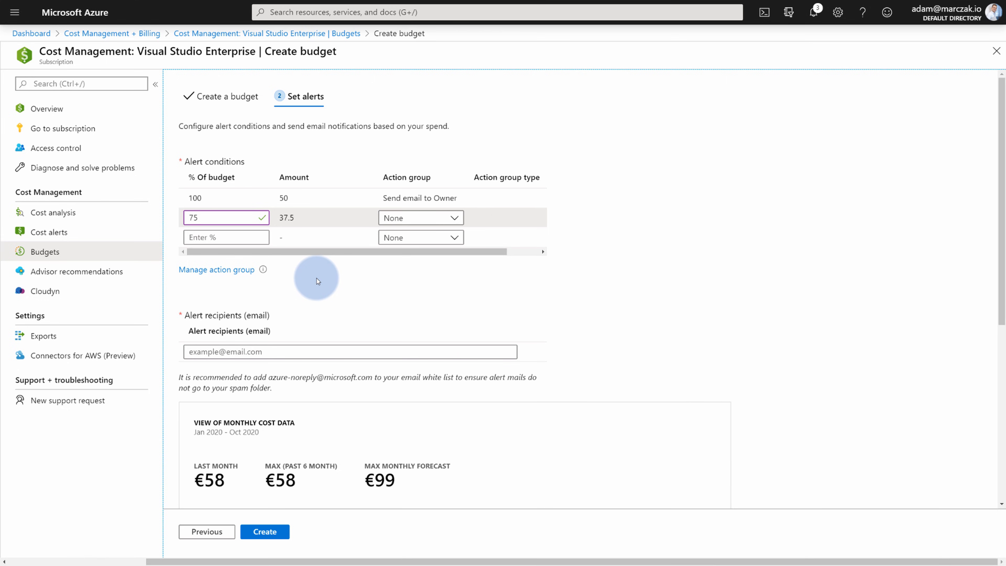
left_click(416, 217)
left_click(423, 253)
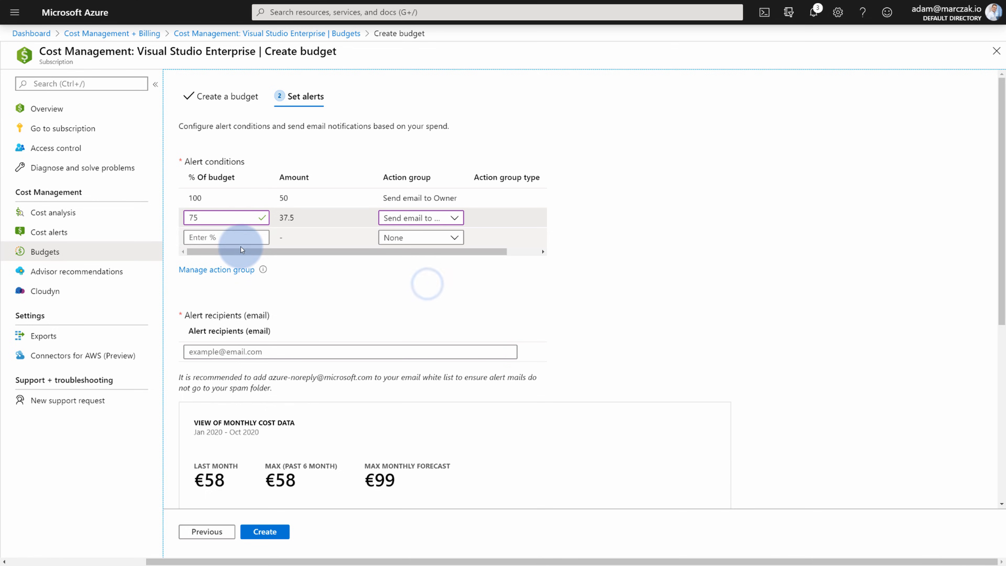
Add a 50% alert notifying Send email to Owner, fixing a mistyped 100.
left_click(236, 238)
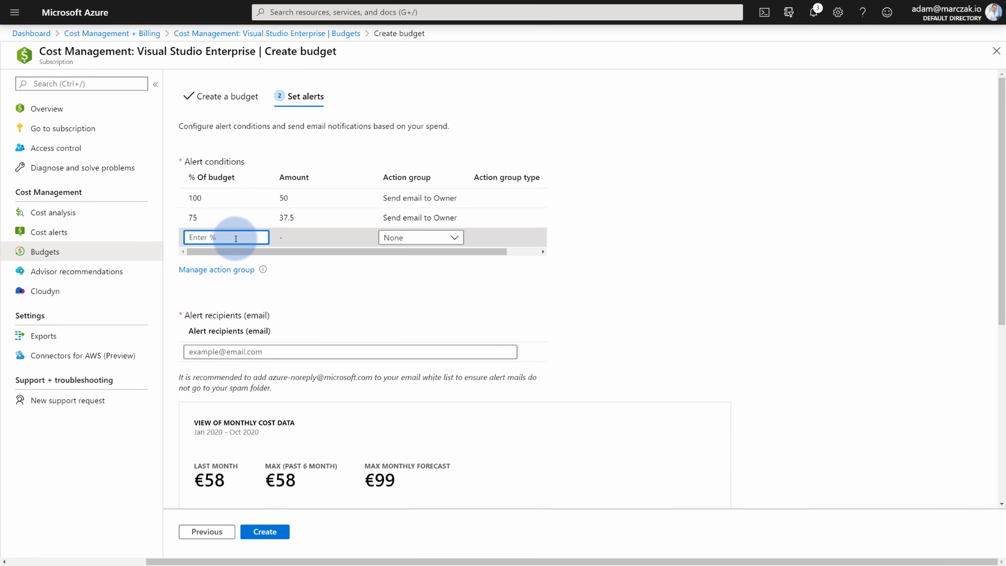
type("100")
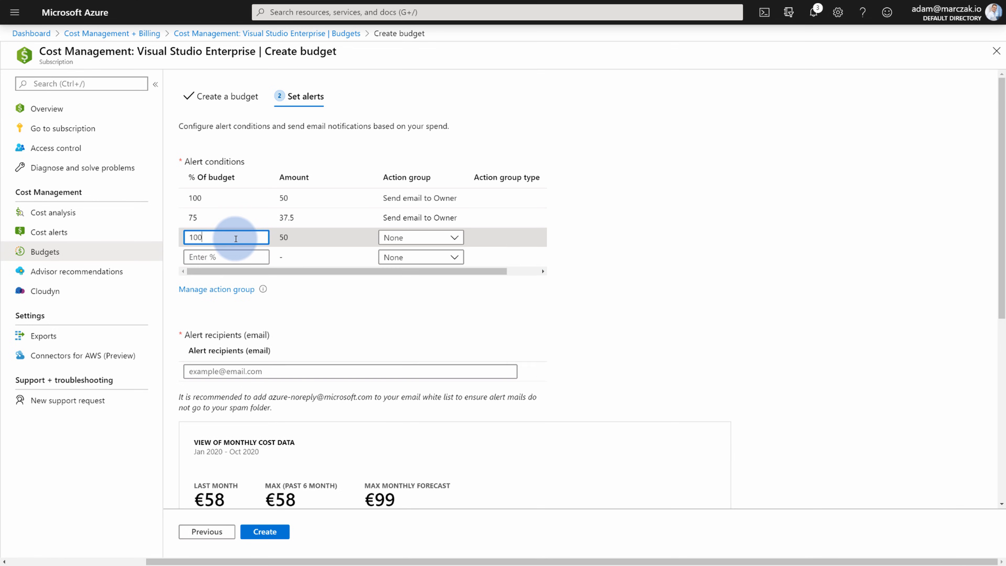
double_click(227, 237)
key("BackSpace")
left_click(675, 243)
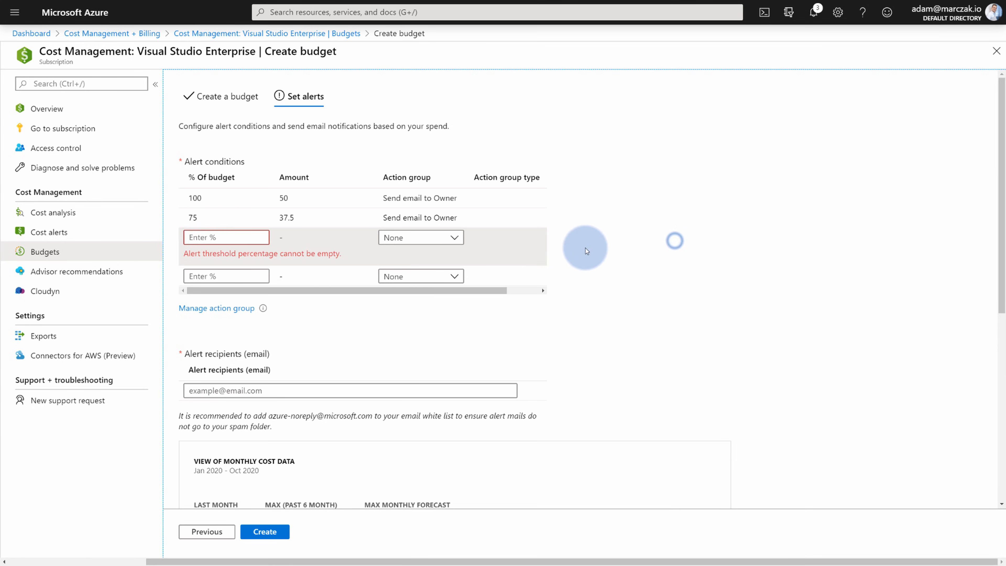
left_click(247, 234)
type("50")
left_click(414, 243)
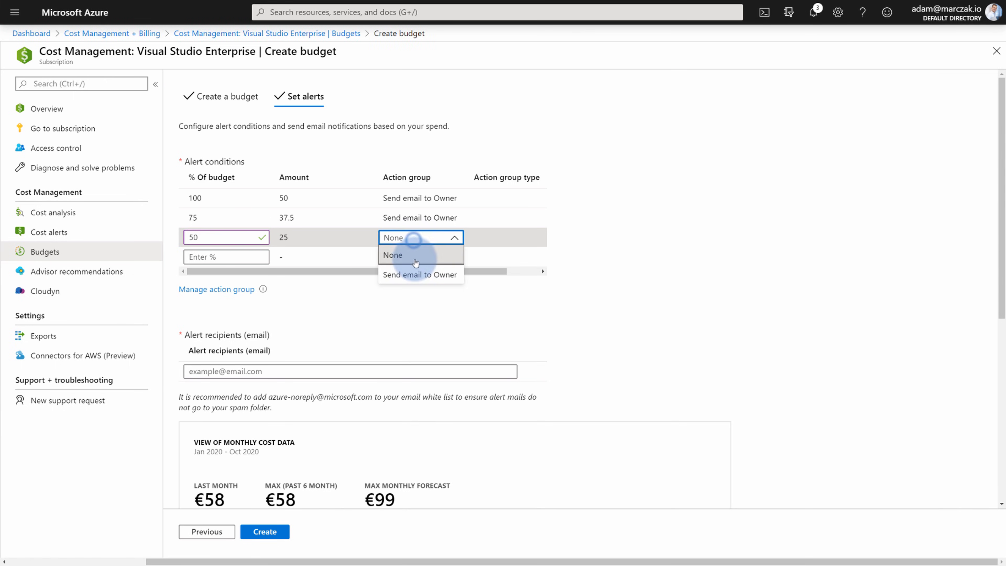
left_click(418, 272)
left_click(432, 309)
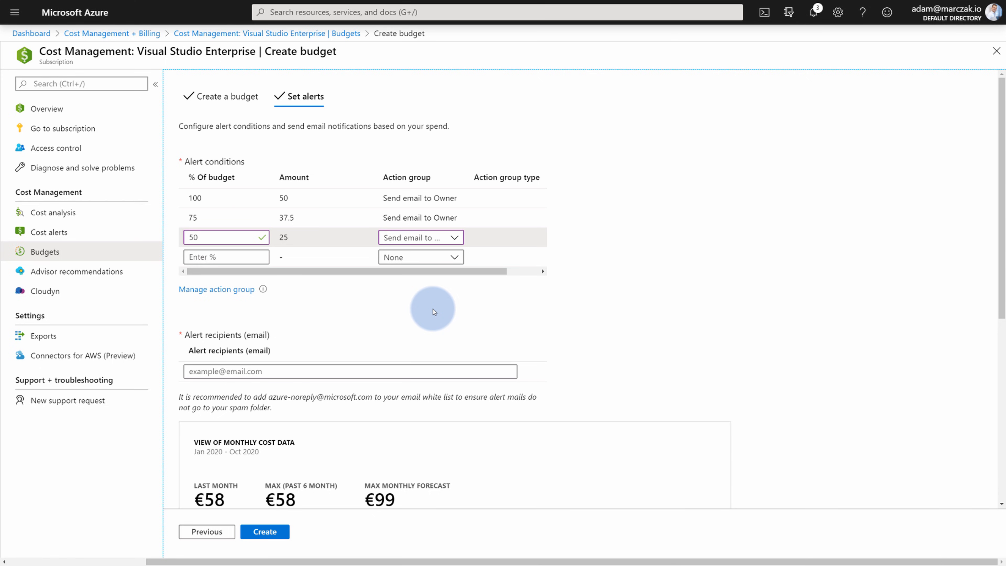
Review the monthly cost chart's threshold lines and create the €50 50-eur-cap budget.
scroll(433, 309, "down", 3)
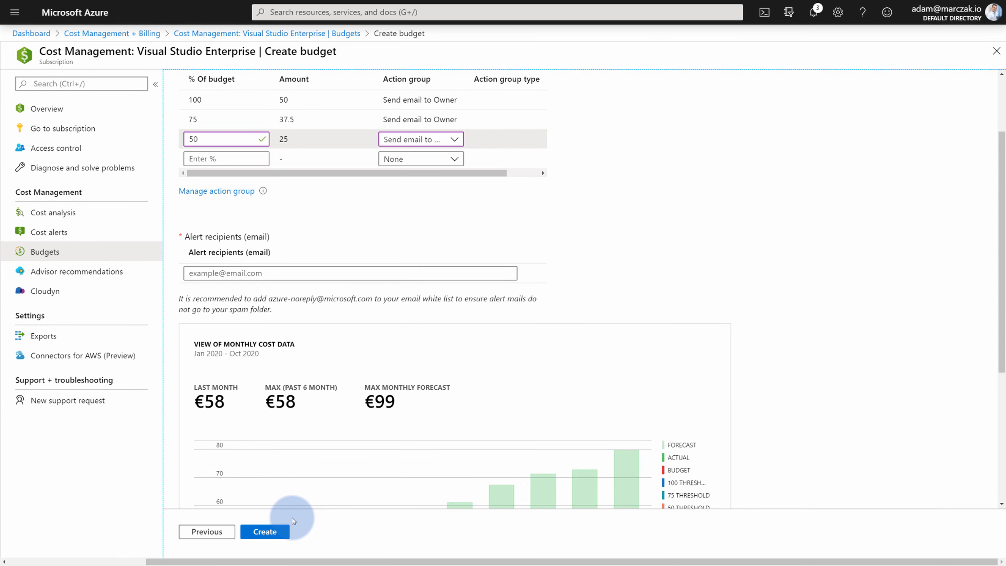
scroll(297, 451, "down", 6)
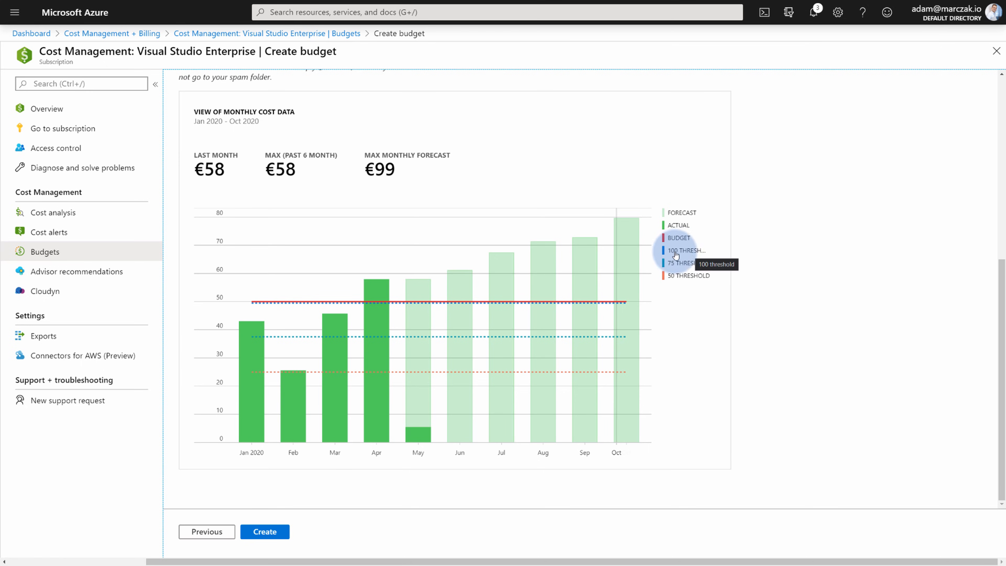
scroll(325, 256, "up", 8)
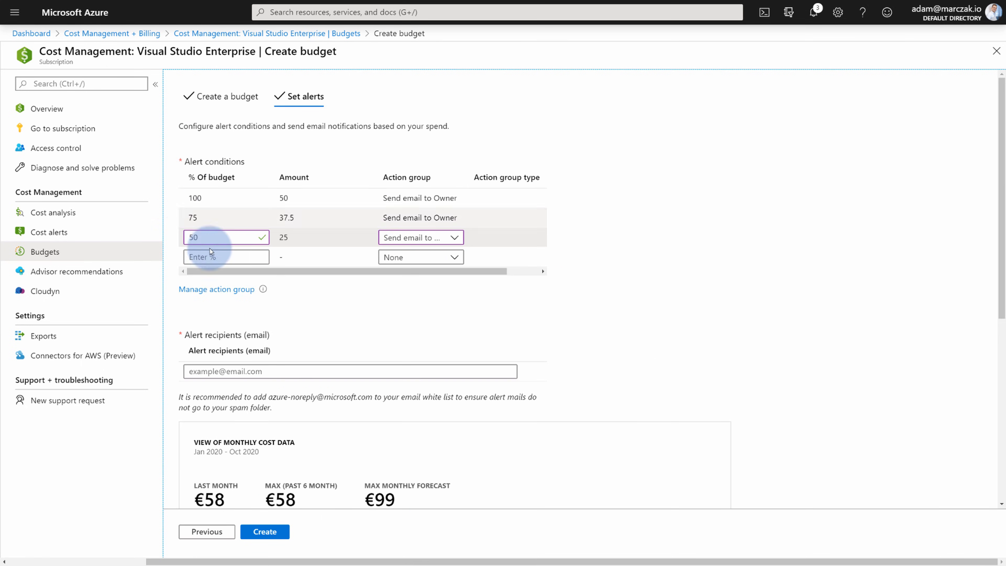
left_click(202, 199)
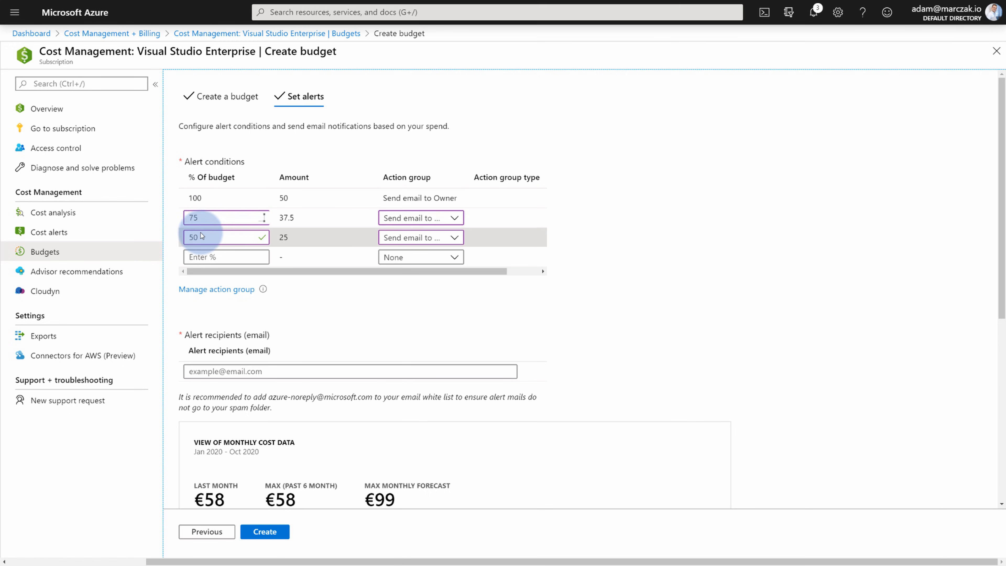
scroll(519, 376, "down", 8)
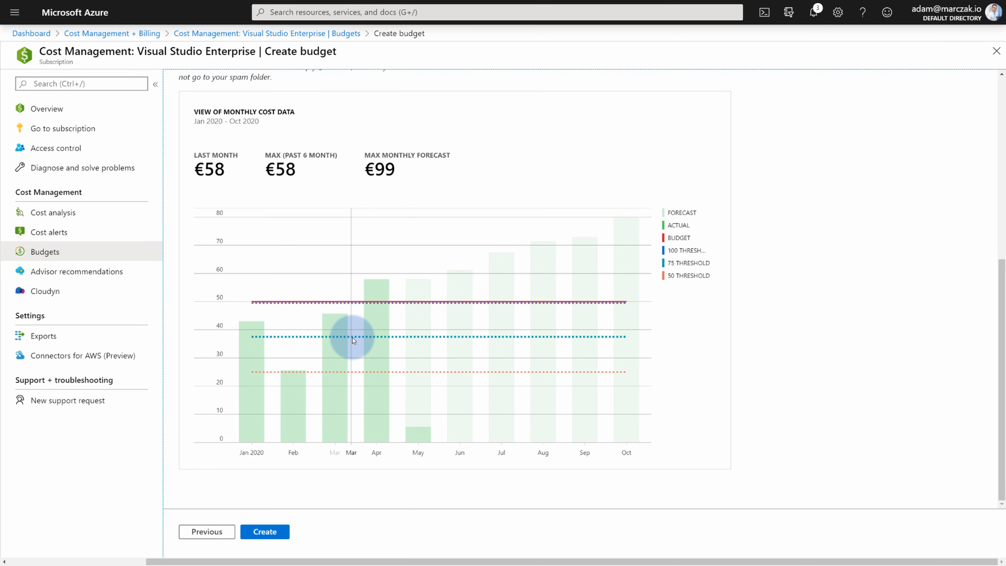
left_click(272, 535)
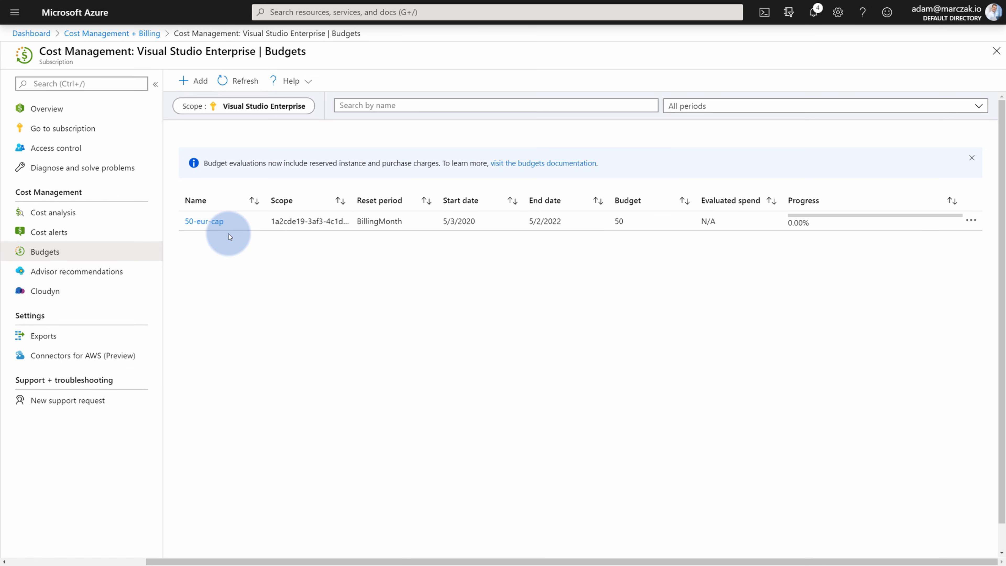
Show This month's costs in Cost analysis against the 50-EUR-CAP budget and forecast.
left_click(58, 219)
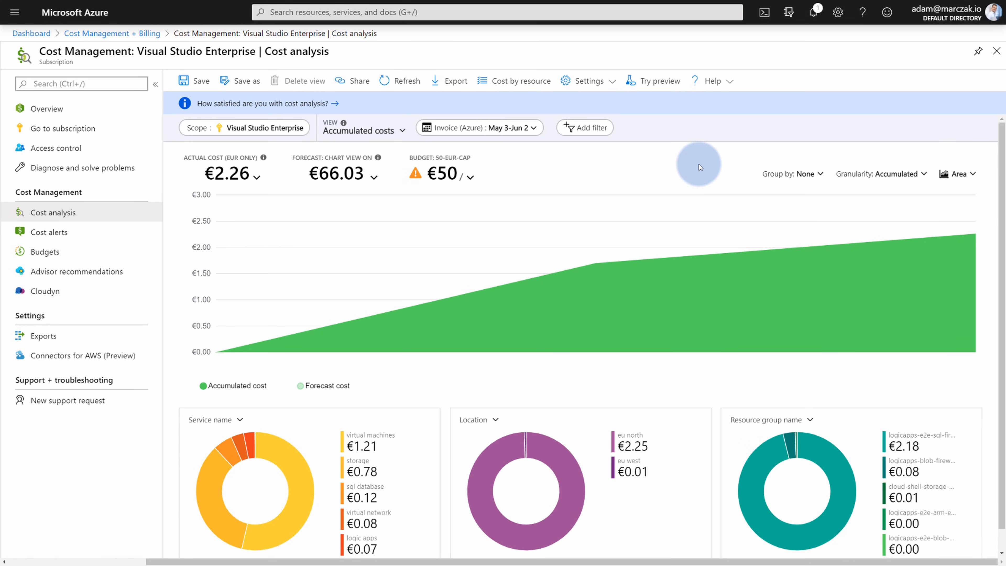
left_click(516, 127)
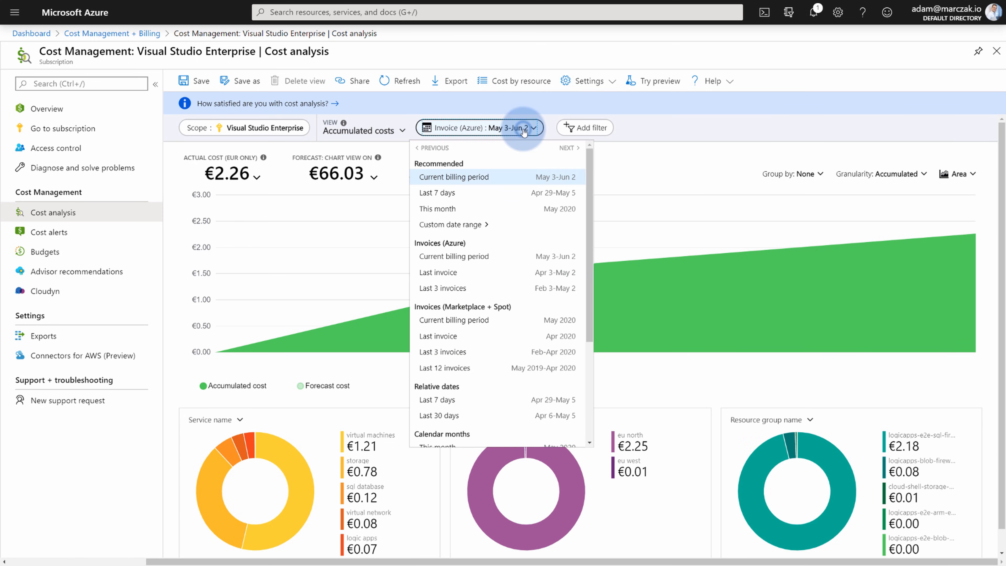
left_click(478, 206)
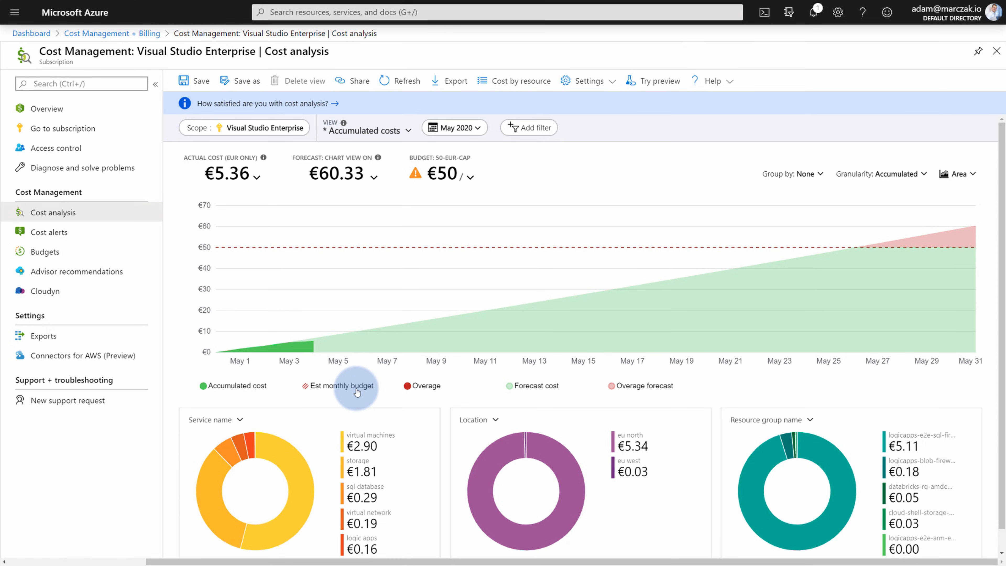
mouse_move(913, 234)
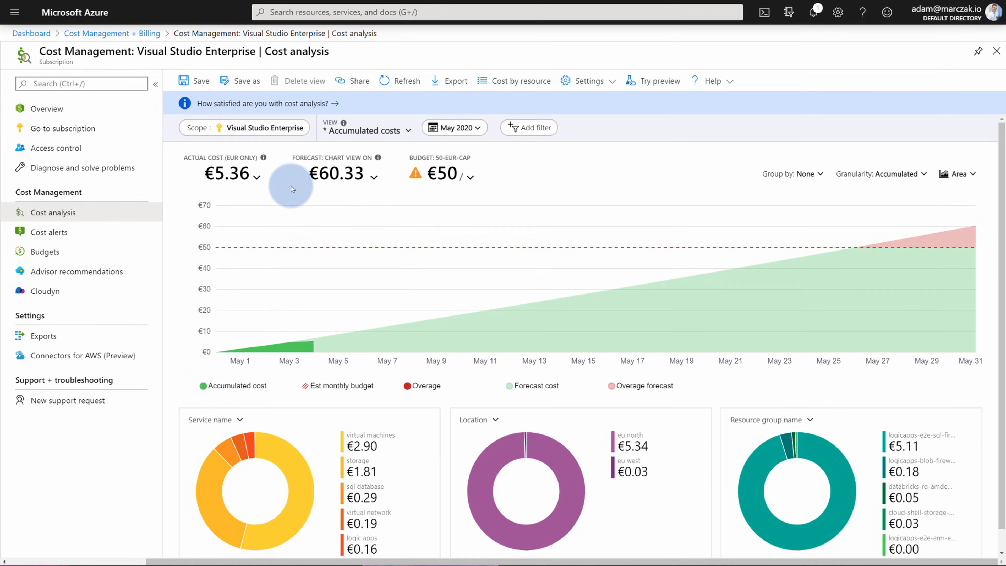
Open the Tags page of resource group logicapps-e2e-azuread-apim-demo and begin a tag name.
left_click(39, 19)
left_click(14, 11)
left_click(56, 154)
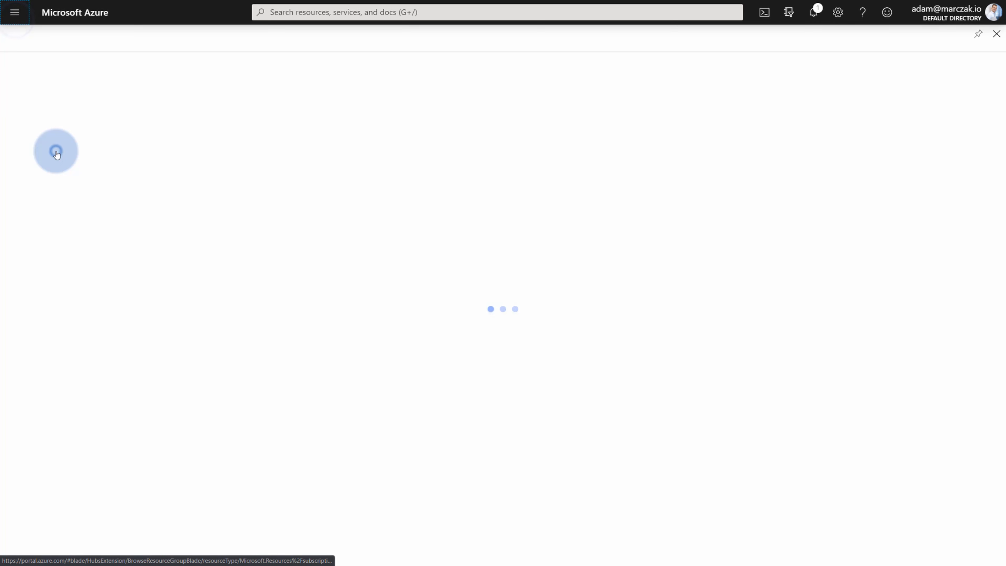
left_click(121, 283)
left_click(237, 167)
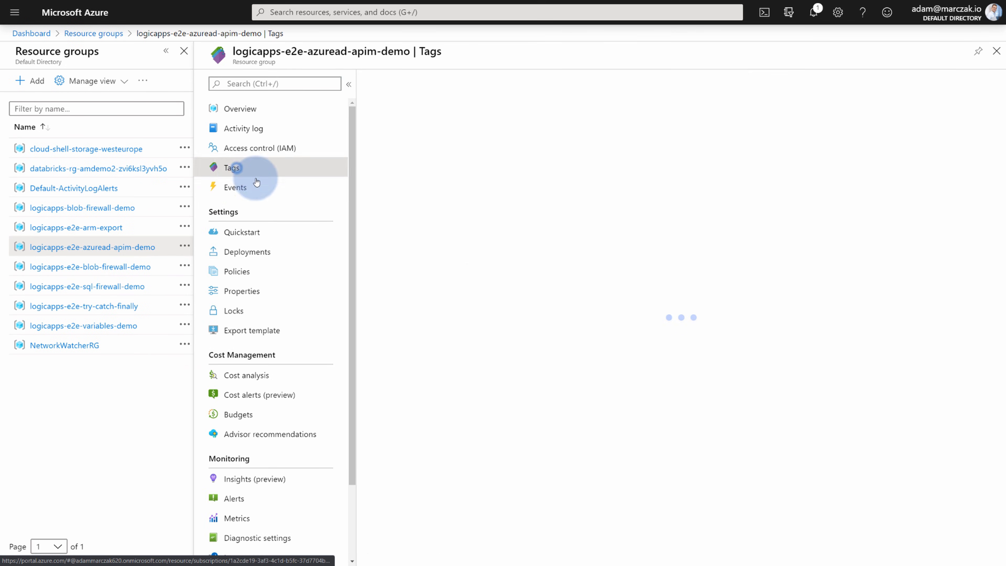
left_click(466, 174)
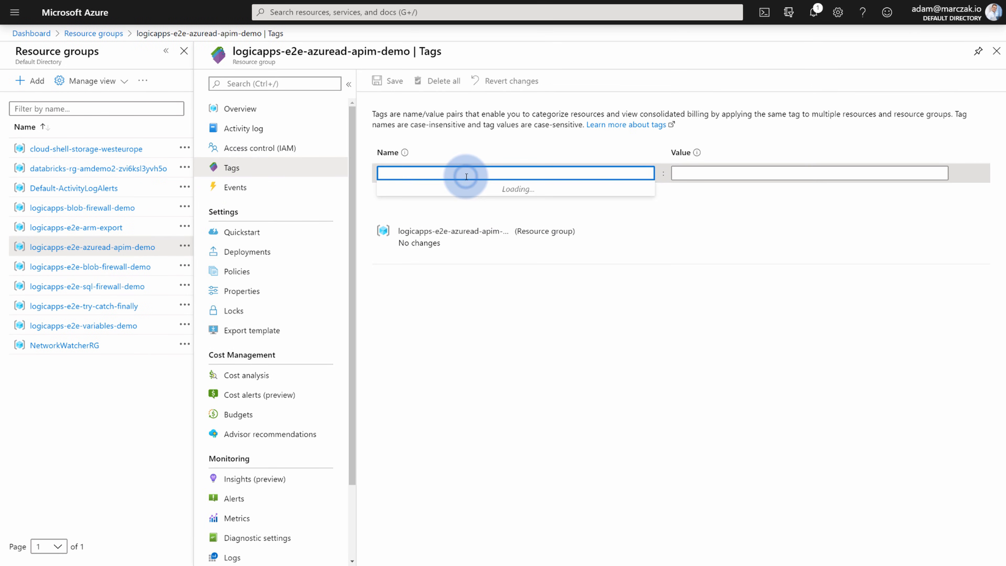
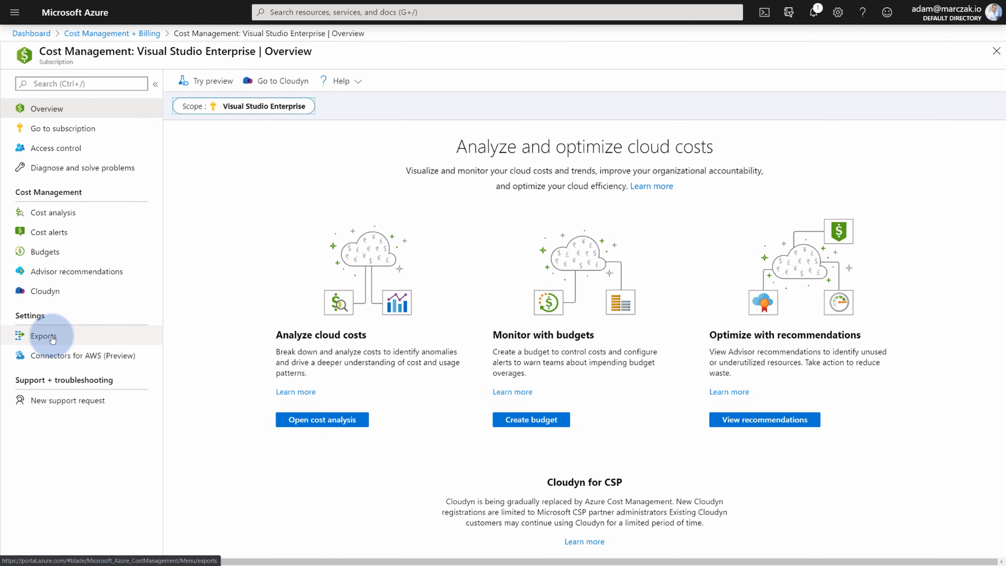
Begin a new cost export, then switch to the Visual Studio Enterprise subscription via Subscriptions.
left_click(43, 336)
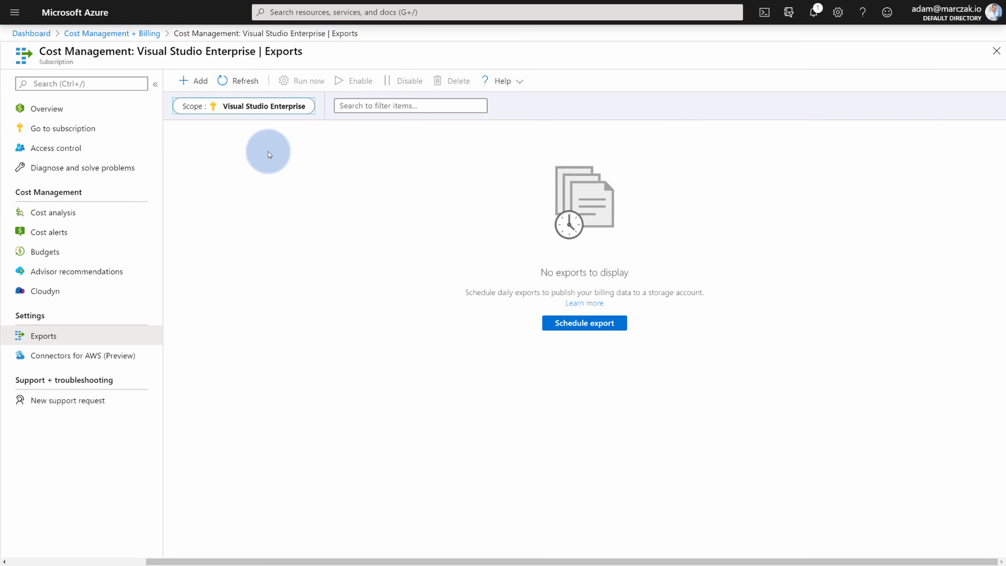
left_click(197, 83)
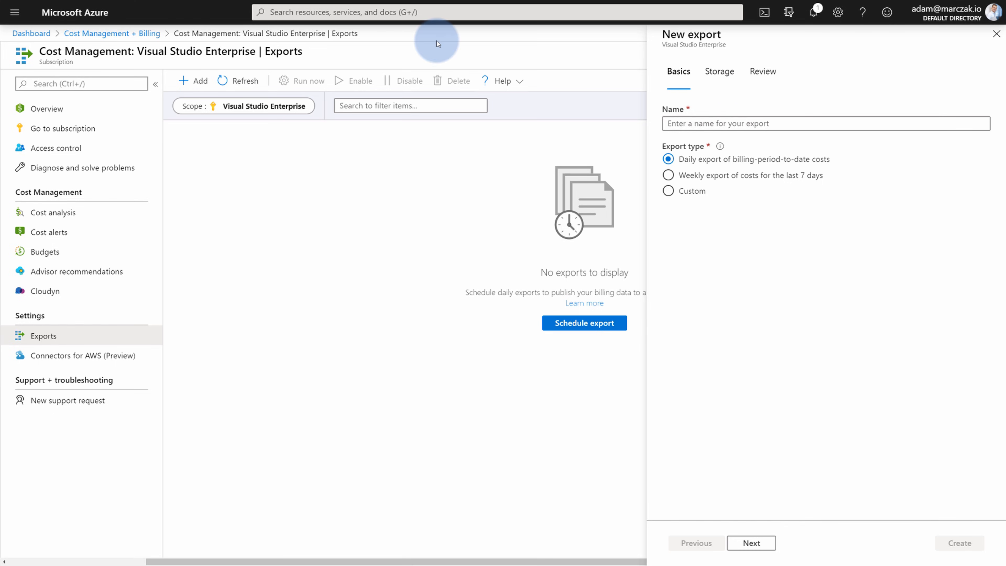
left_click(367, 13)
type("subs")
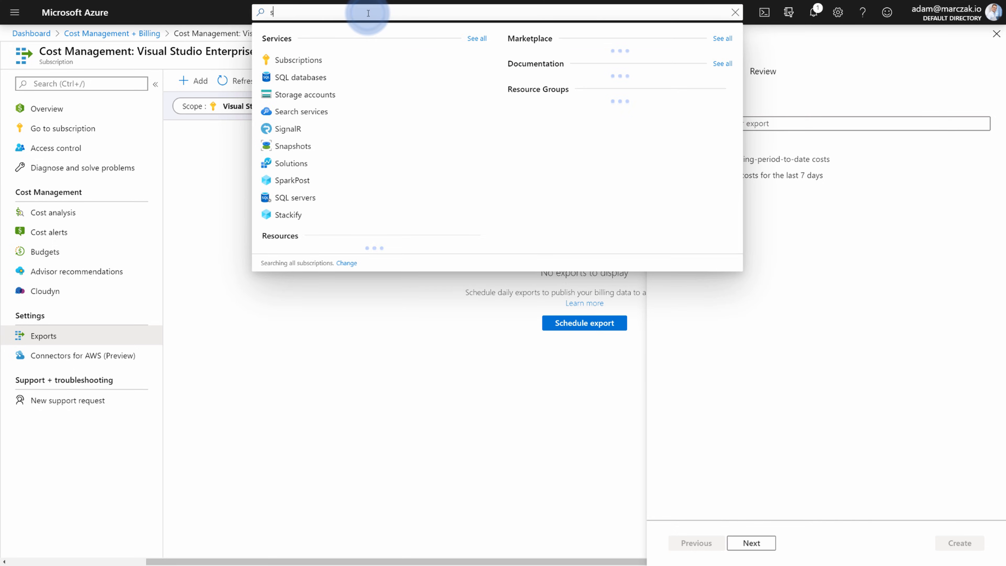
left_click(305, 59)
left_click(108, 227)
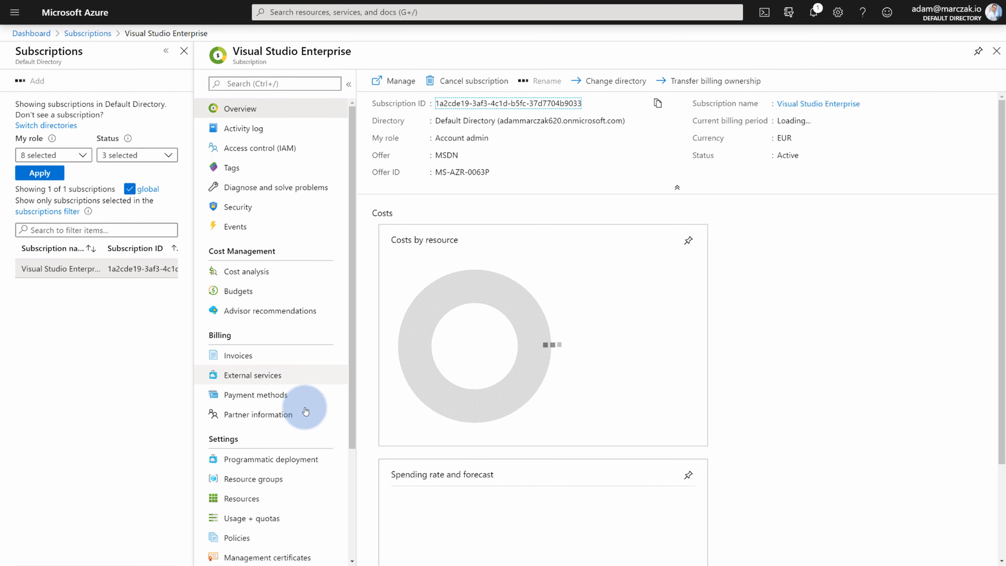
Filter the subscription's resource providers by 'Microsoft.Cost' and confirm both Cost Management providers are Registered.
scroll(307, 423, "down", 1)
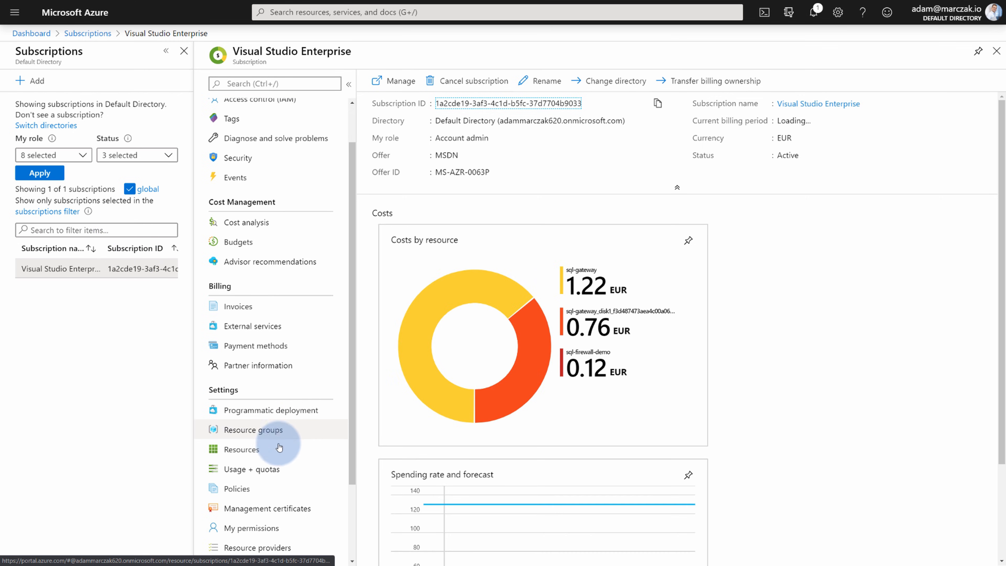
scroll(279, 441, "down", 1)
scroll(270, 499, "down", 1)
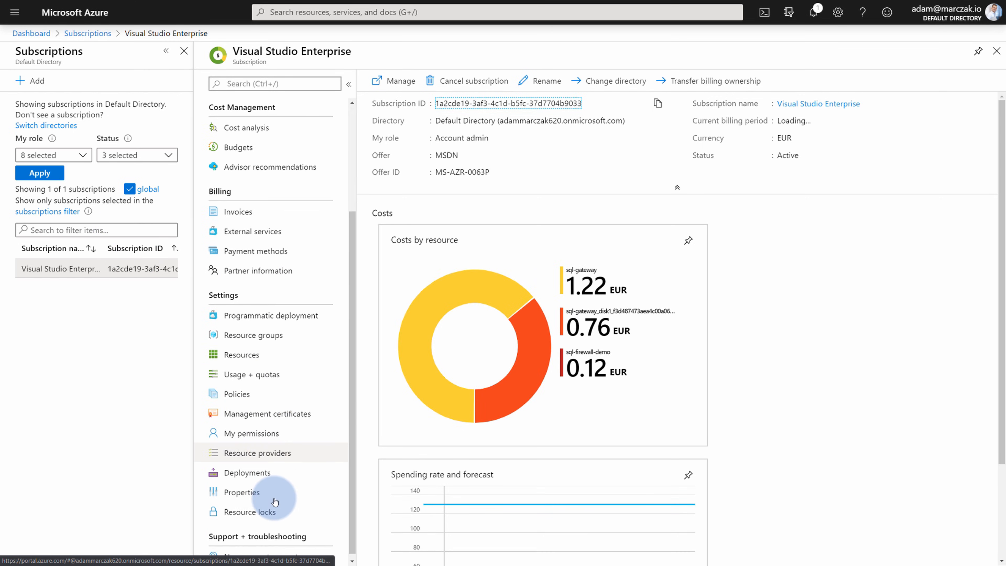
left_click(282, 451)
left_click(505, 104)
type("Microsoft.Cost")
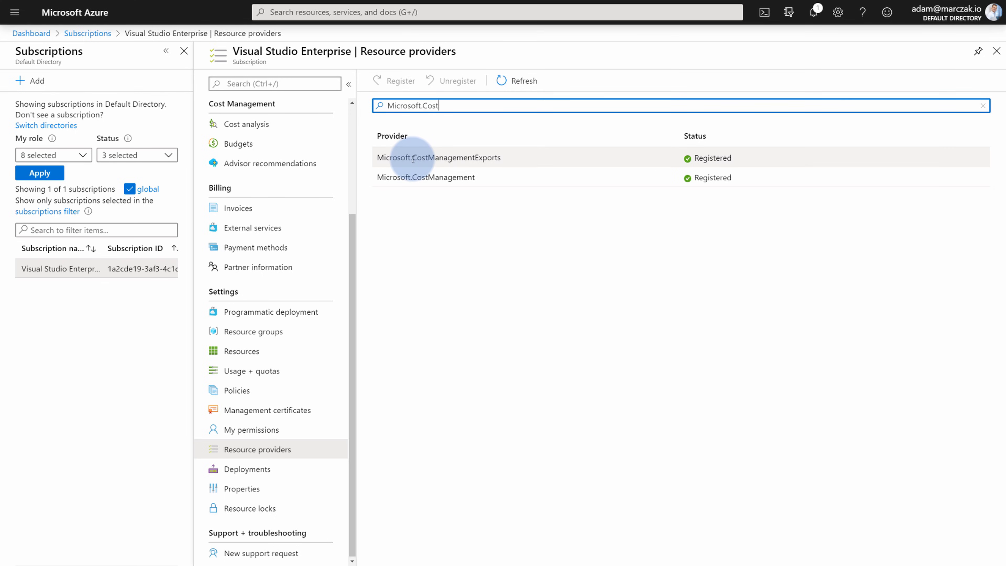
left_click_drag(412, 157, 500, 156)
left_click(499, 211)
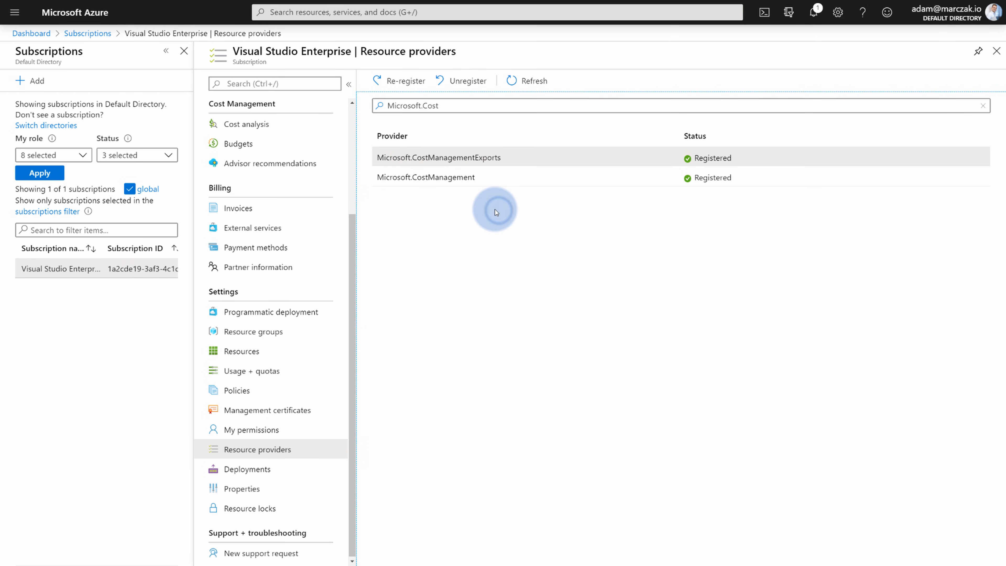
left_click(403, 14)
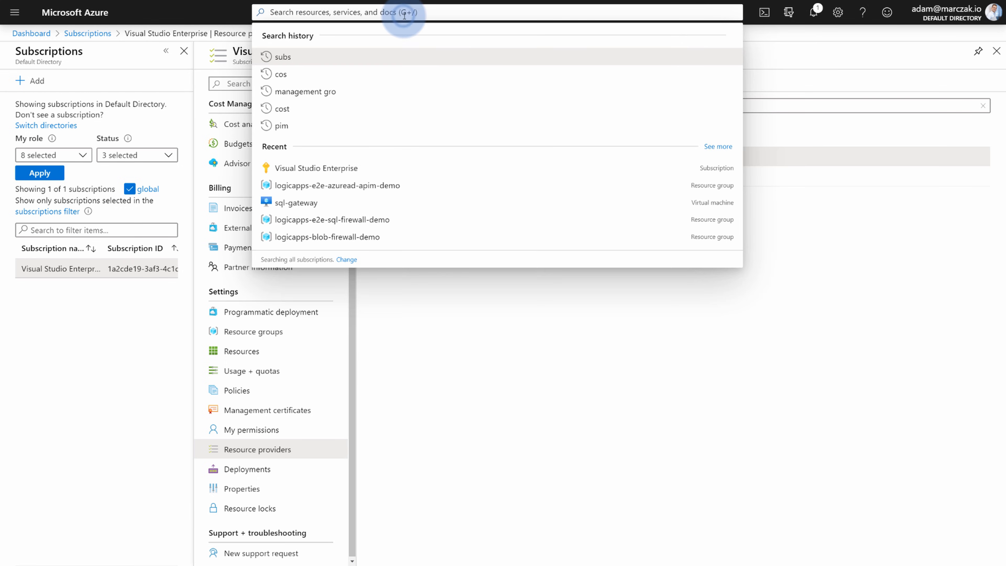
Open Cost Management for Visual Studio Enterprise and start adding a new export.
type("Cost")
left_click(337, 62)
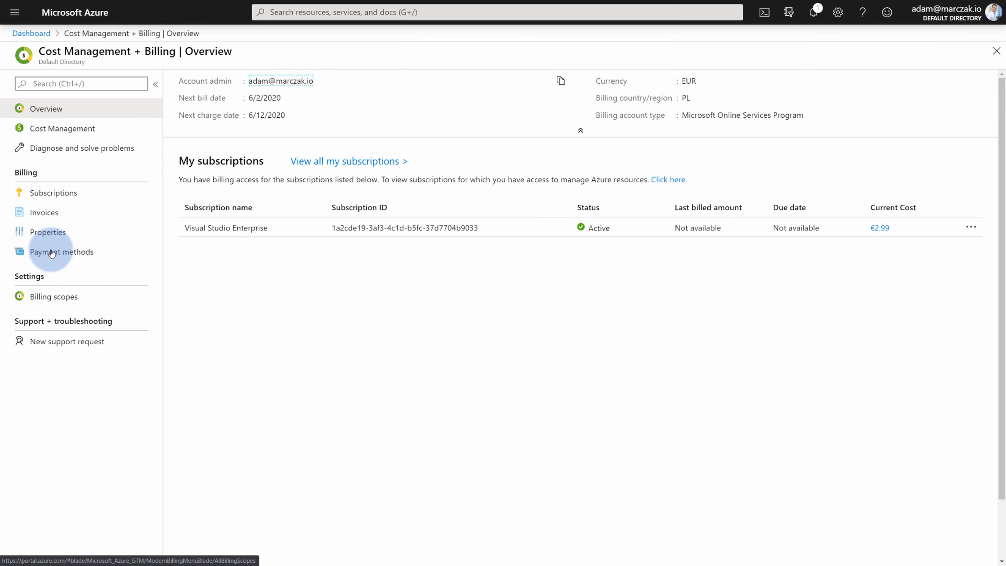
left_click(94, 128)
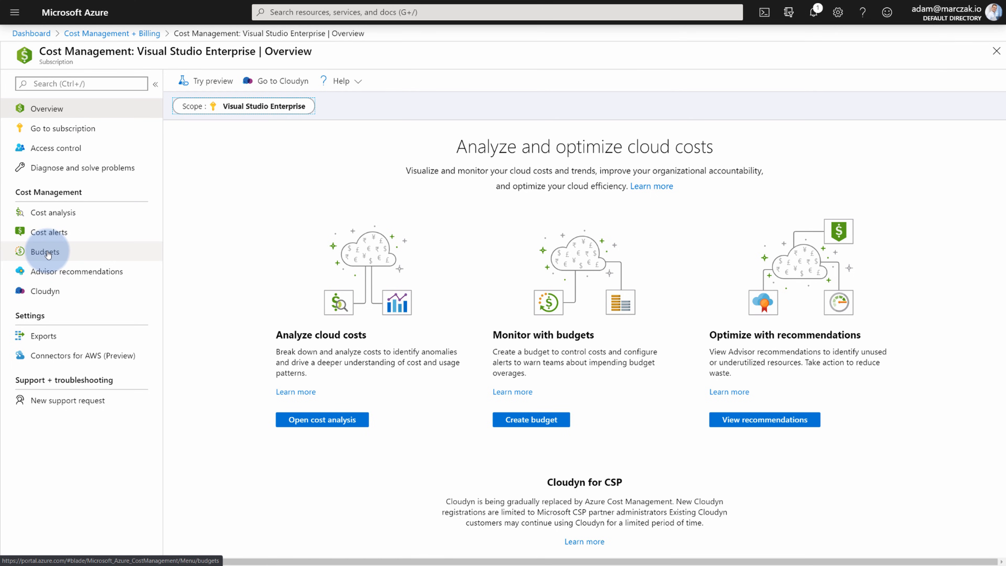
left_click(65, 336)
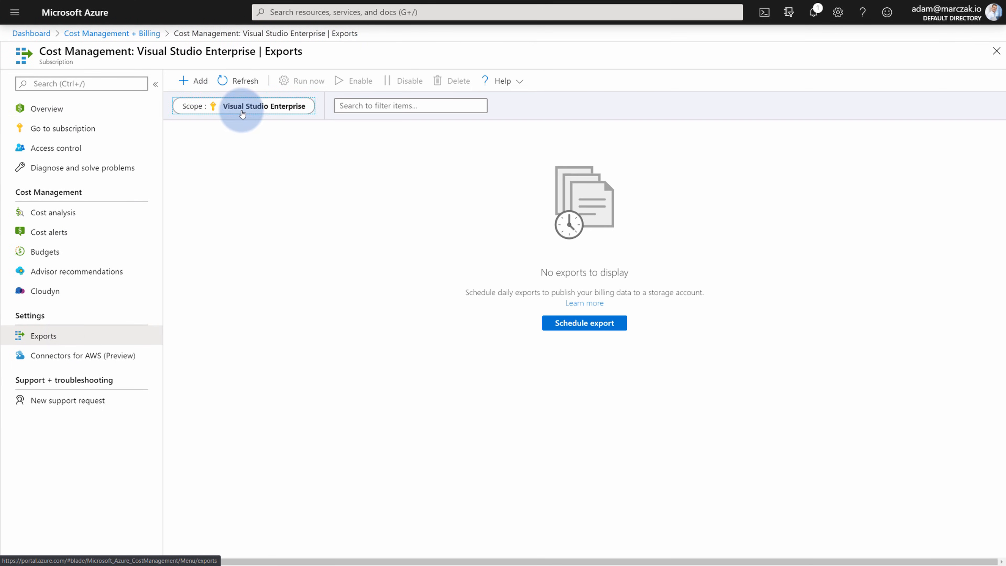
left_click(194, 82)
Name the export 'demoexport' and make it a daily billing-period-to-date export.
left_click(726, 121)
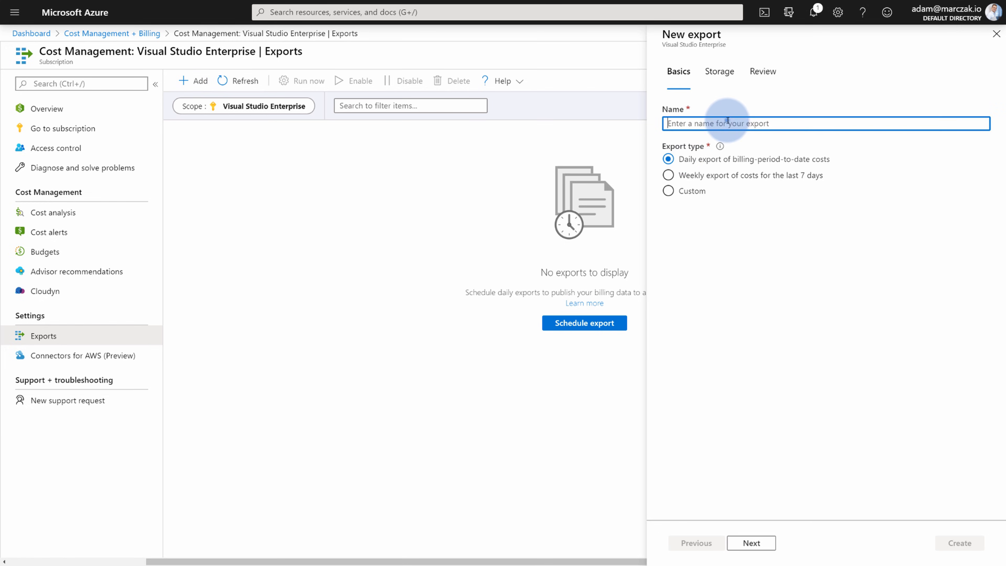
type("demox")
type("xport")
left_click(736, 246)
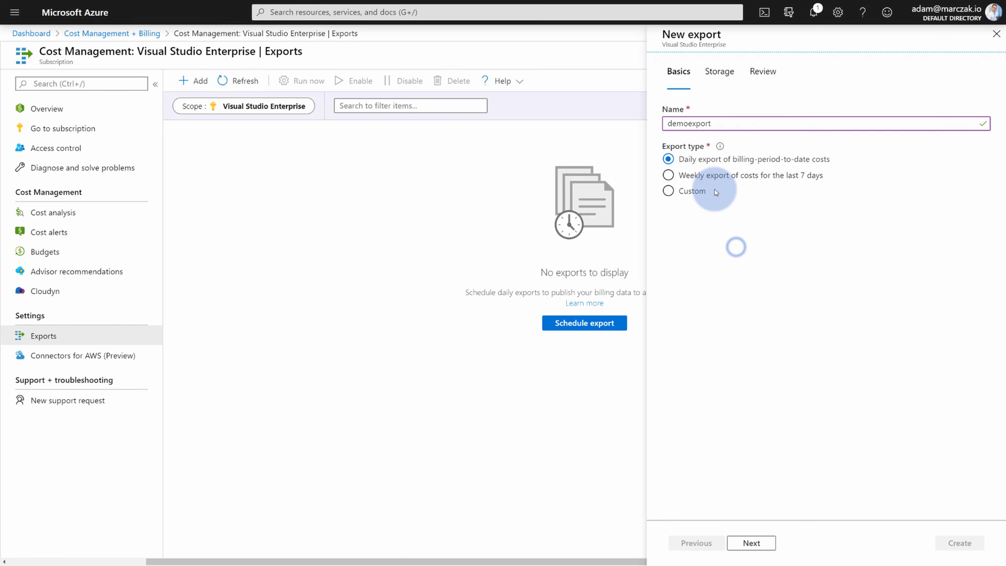
left_click(706, 181)
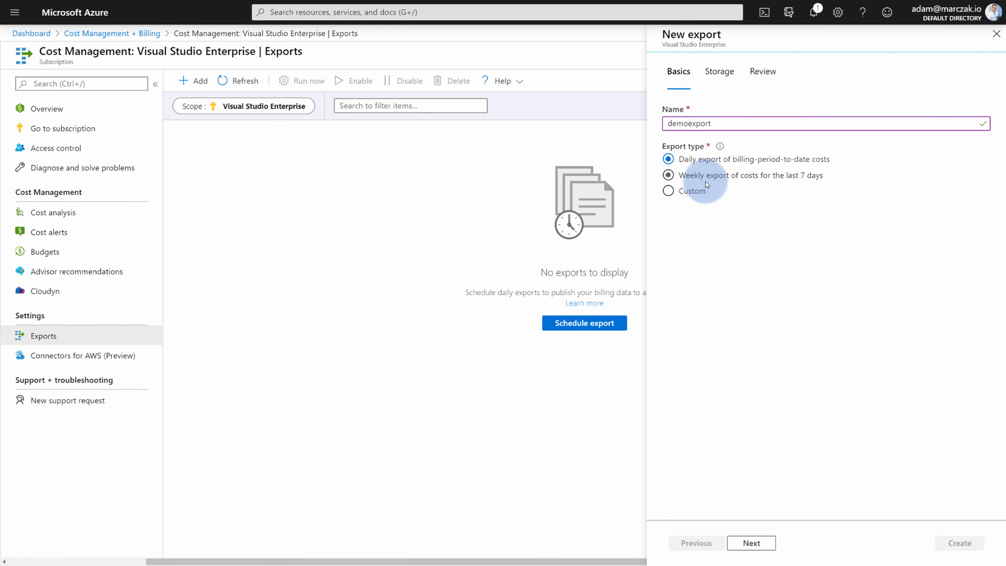
left_click(691, 191)
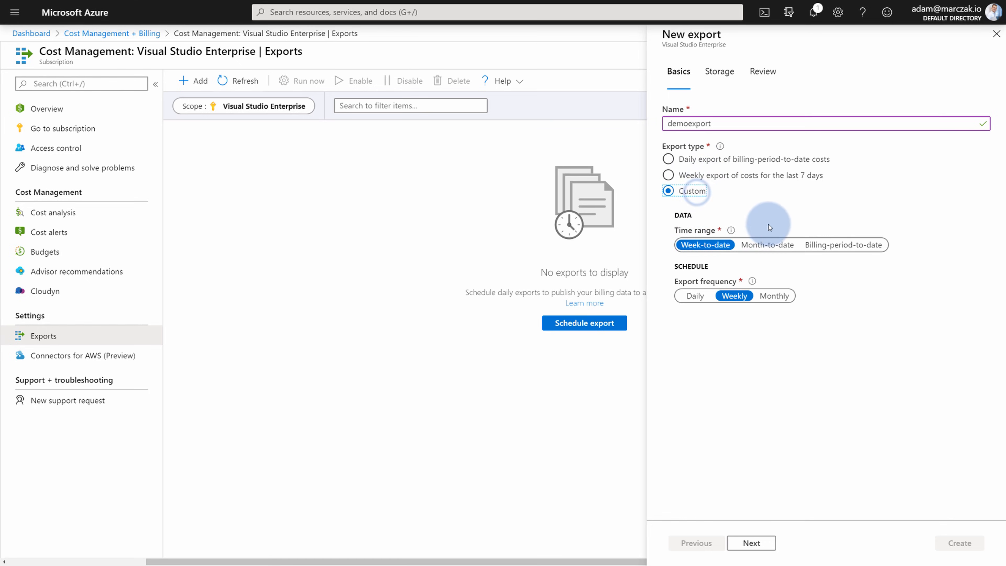
left_click(679, 160)
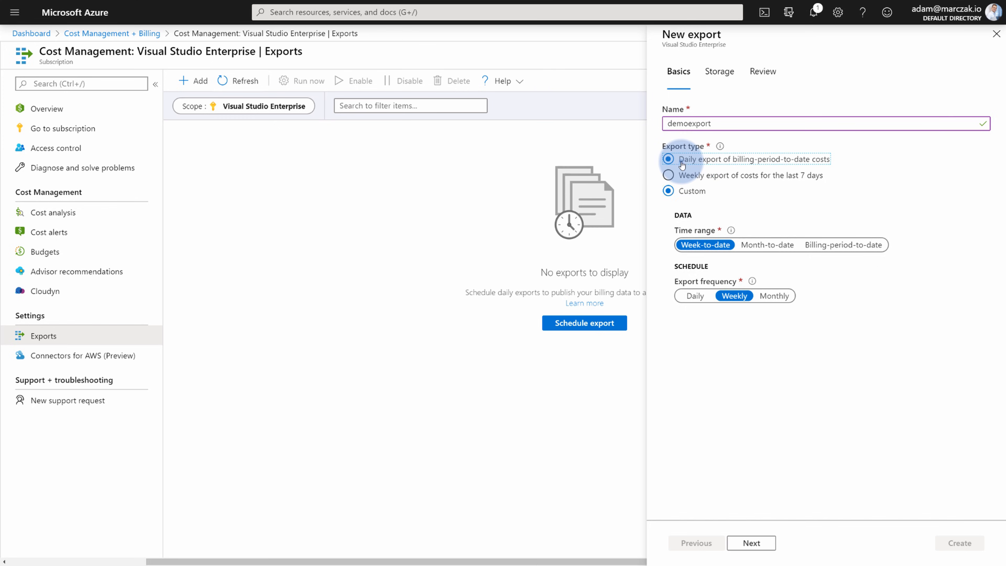
left_click(751, 543)
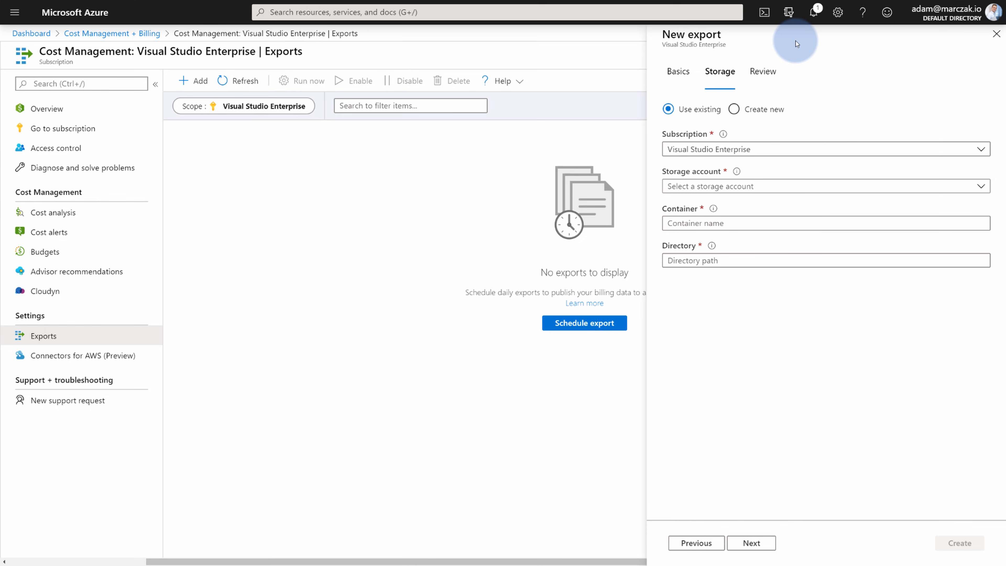
Create a new storage account amdemoacm1 in the demo resource group, located in North Europe.
left_click(733, 109)
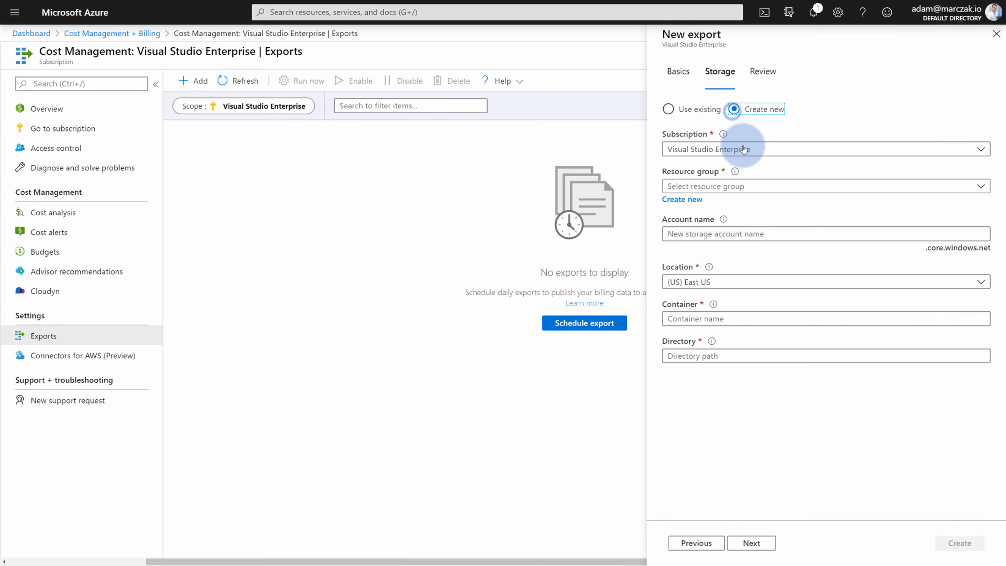
left_click(748, 185)
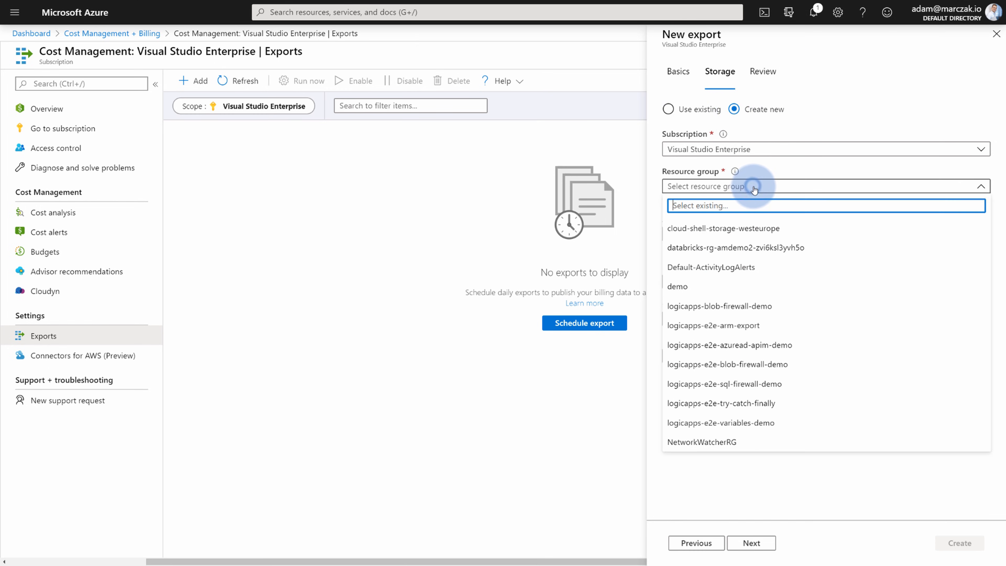
left_click(708, 290)
left_click(737, 237)
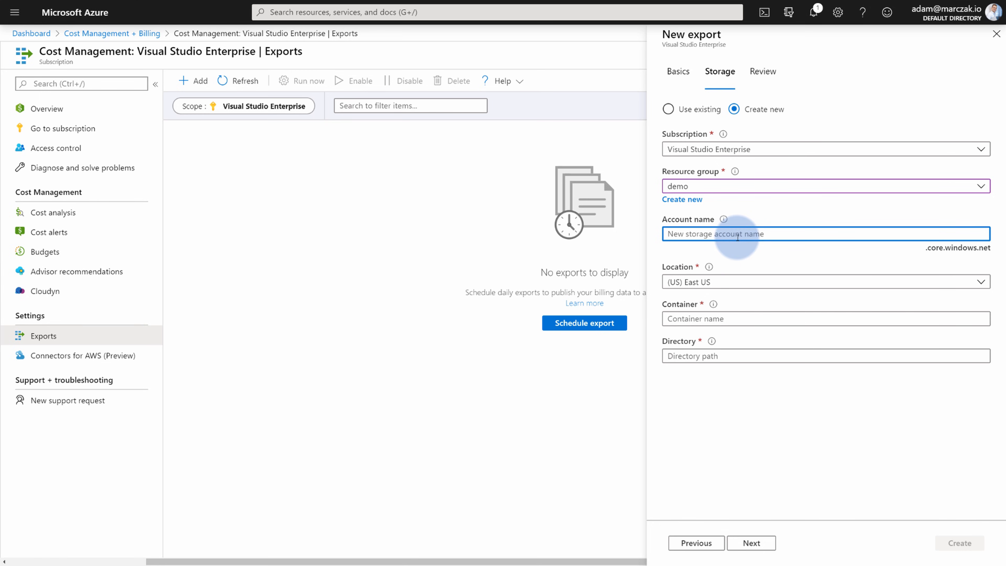
type("amdemo")
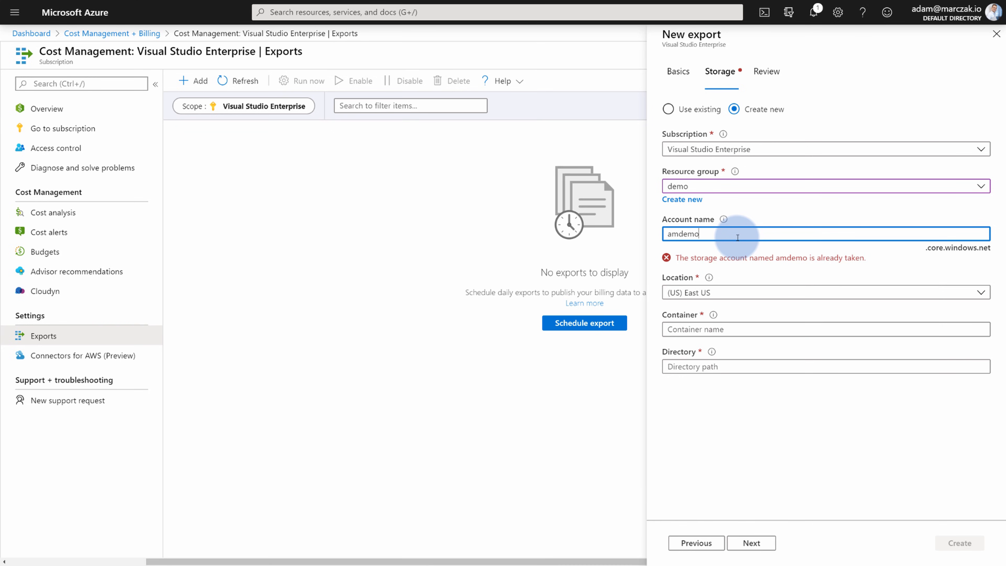
type("acm1")
left_click(736, 281)
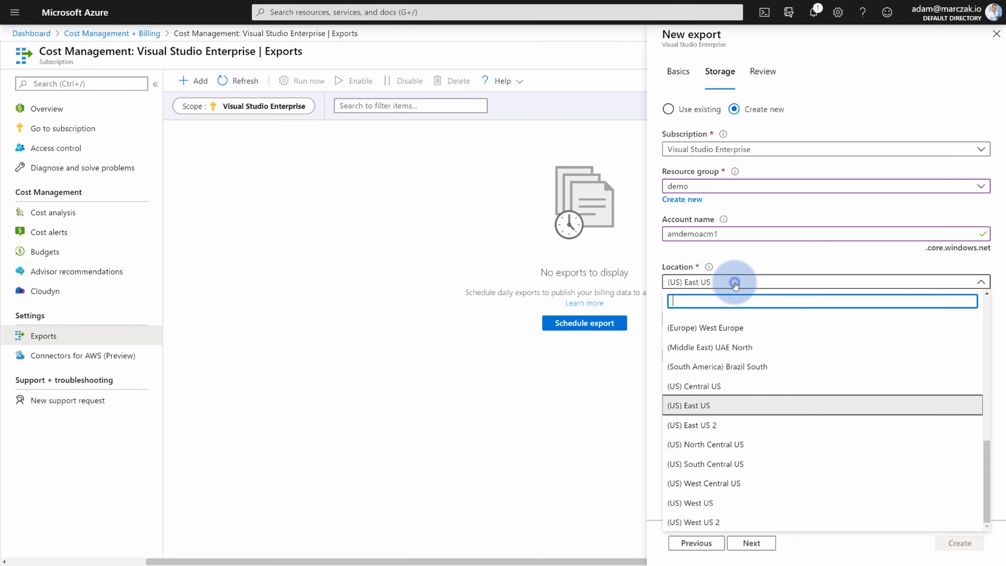
type("north")
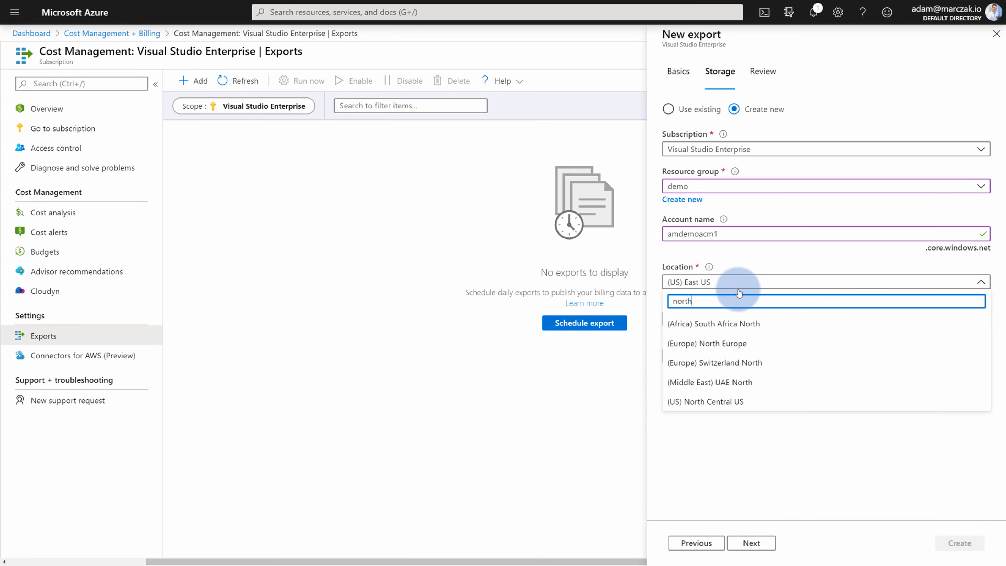
left_click(724, 343)
Set container 'demo' and directory 'billingexports', then go to the review summary.
left_click(723, 319)
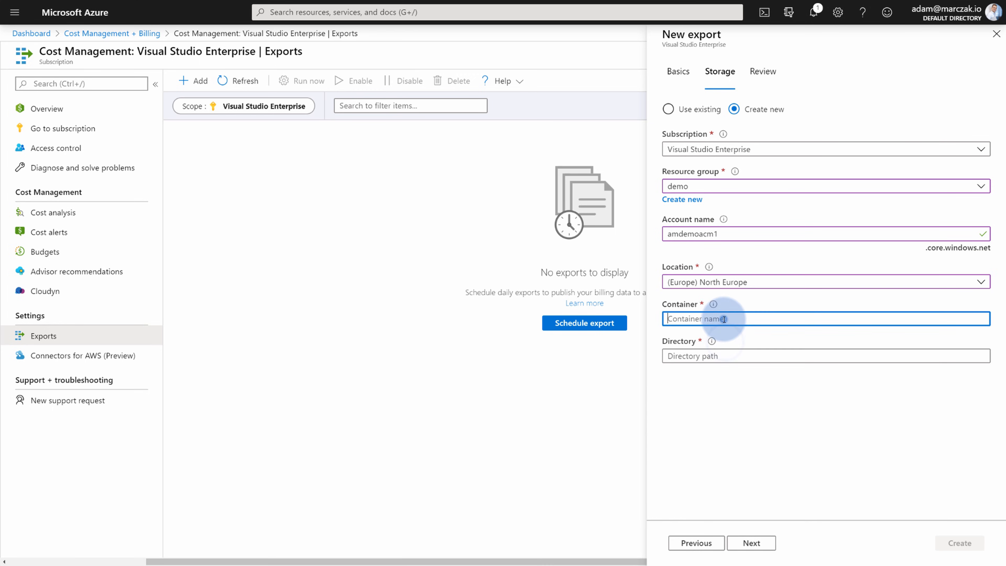
type("demo")
key("Tab")
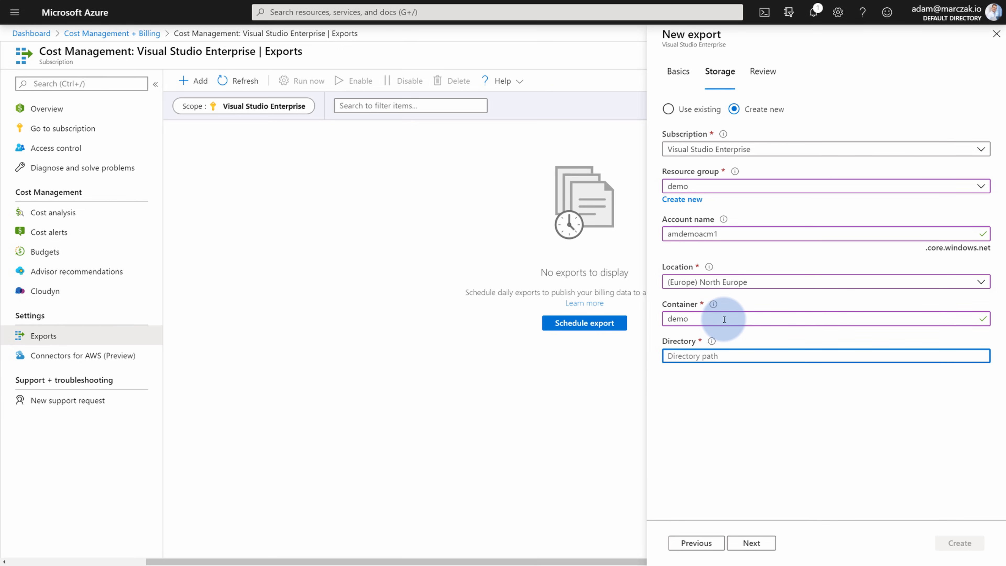
type("billingexports")
left_click(785, 478)
left_click(752, 542)
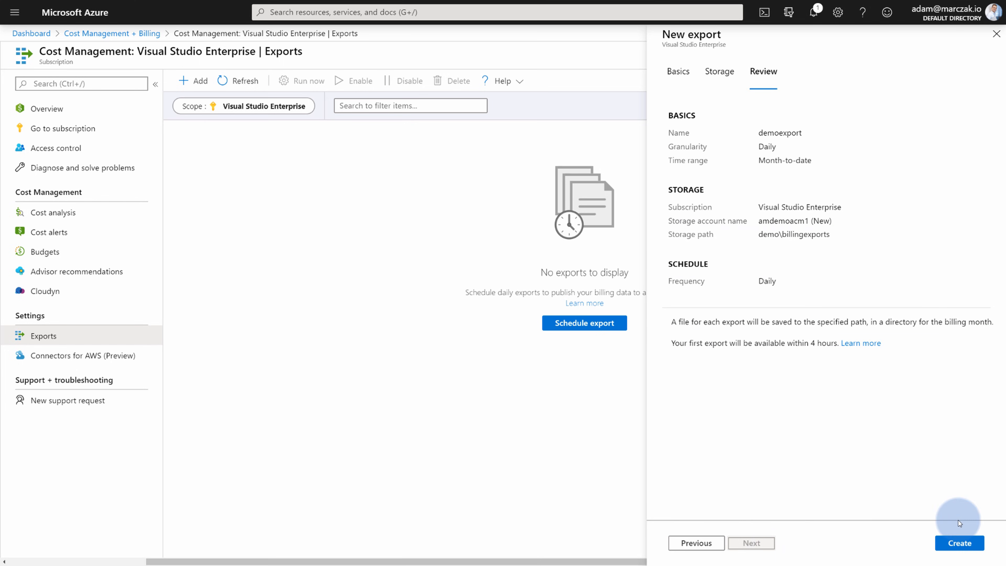
Create the demoexport export and run it immediately with Run now.
left_click(964, 541)
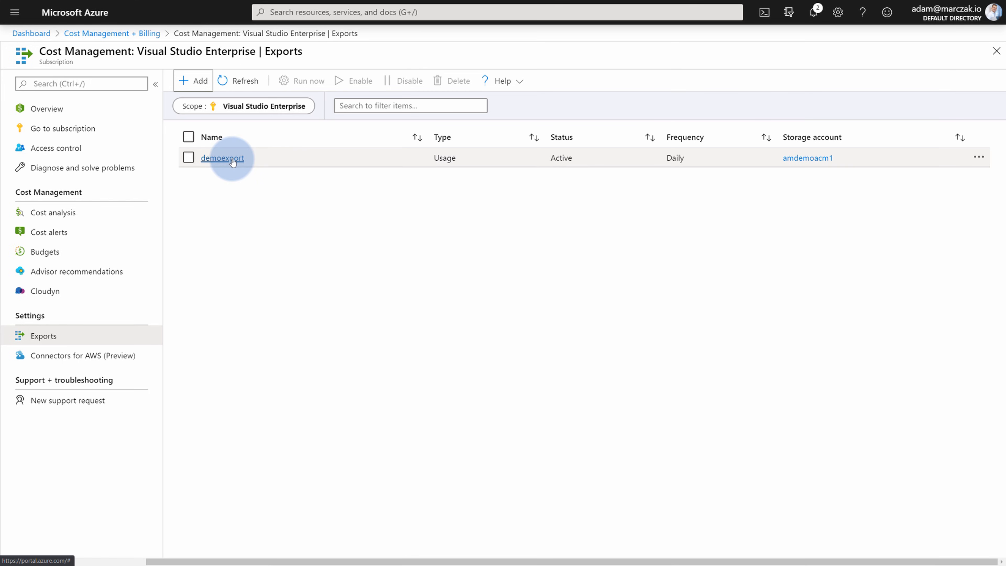
left_click(393, 249)
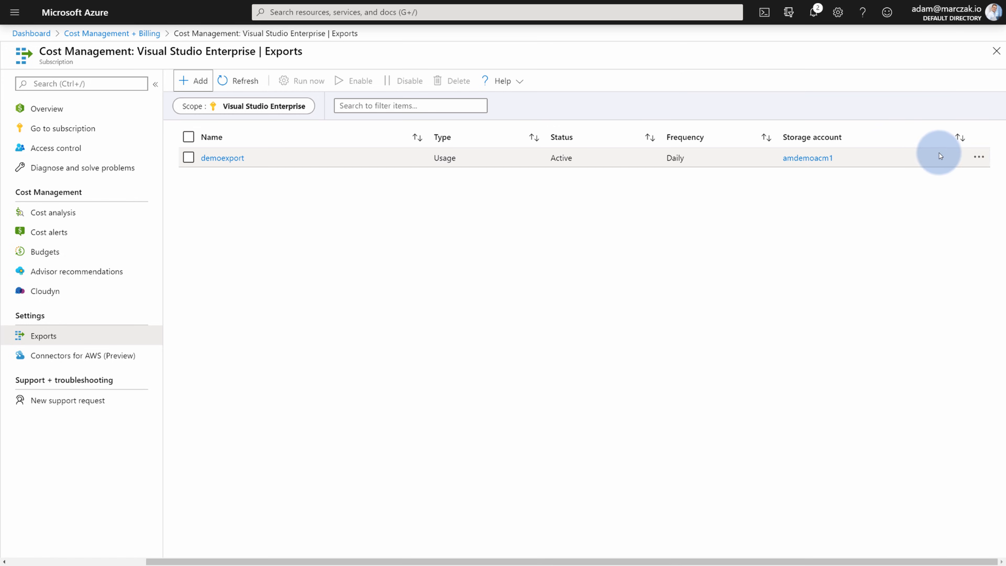
left_click(978, 158)
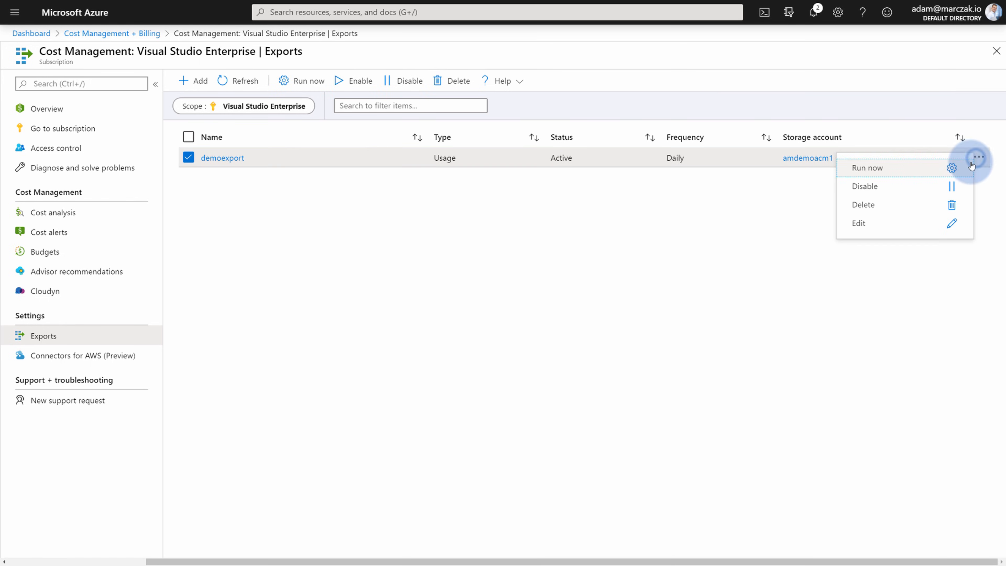
left_click(882, 168)
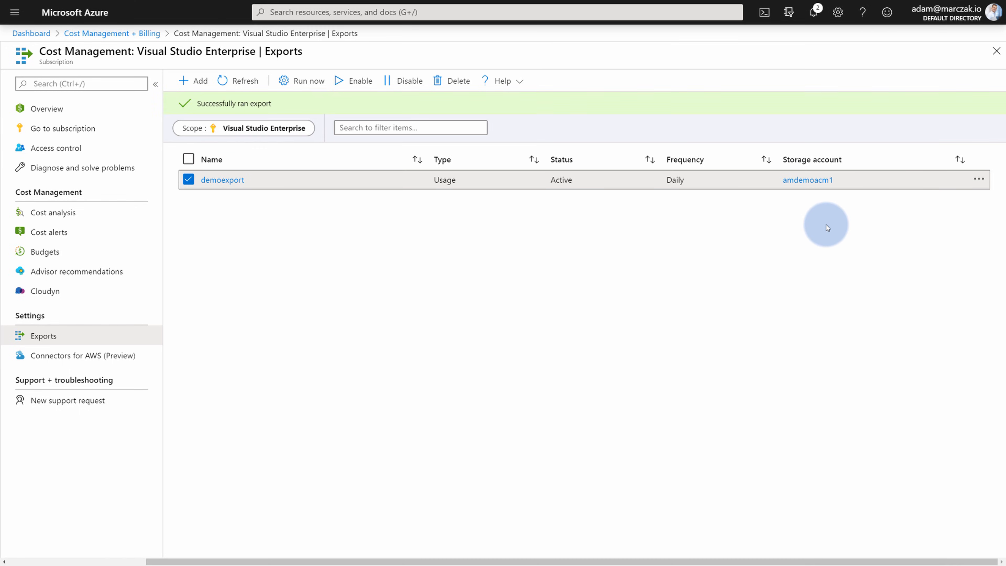
Go to the demo container of storage account amdemoacm1 in the demo resource group.
left_click(93, 11)
left_click(15, 12)
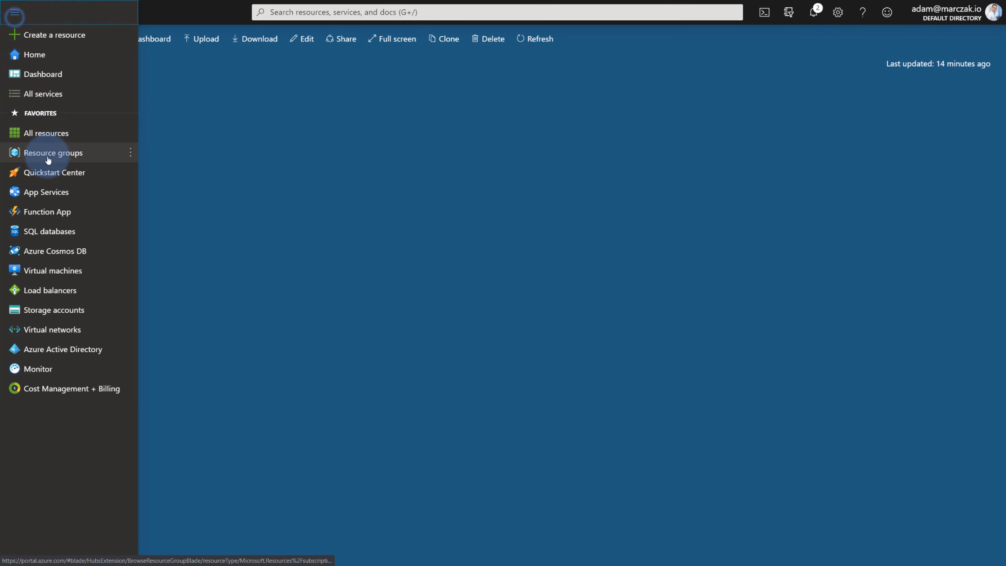
left_click(49, 153)
left_click(55, 238)
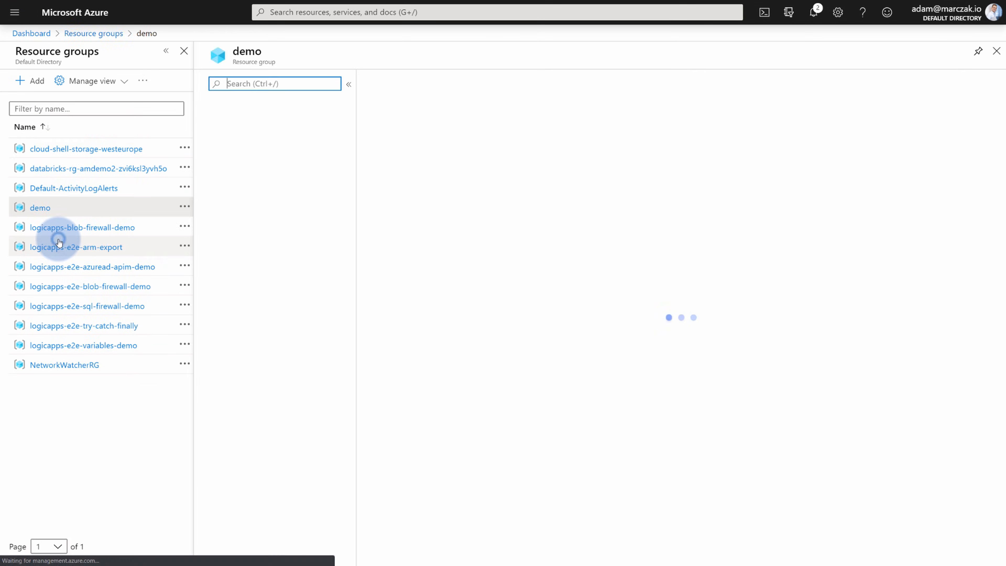
left_click(434, 251)
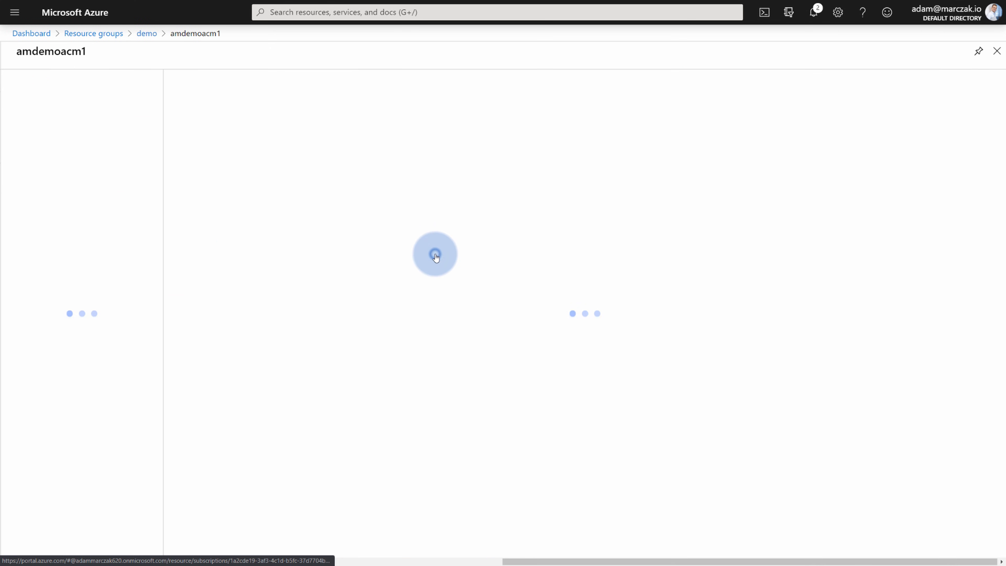
left_click(308, 289)
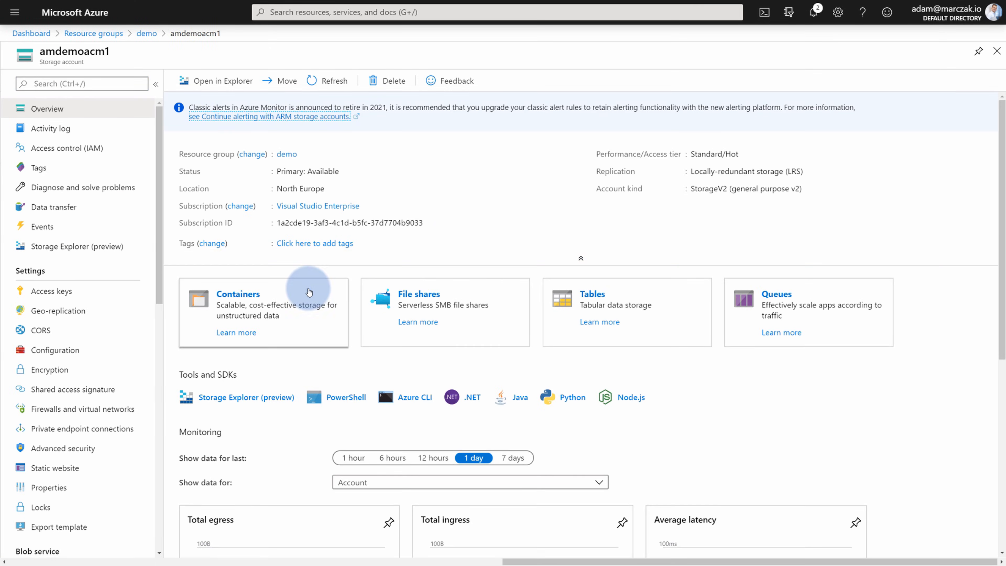
left_click(212, 144)
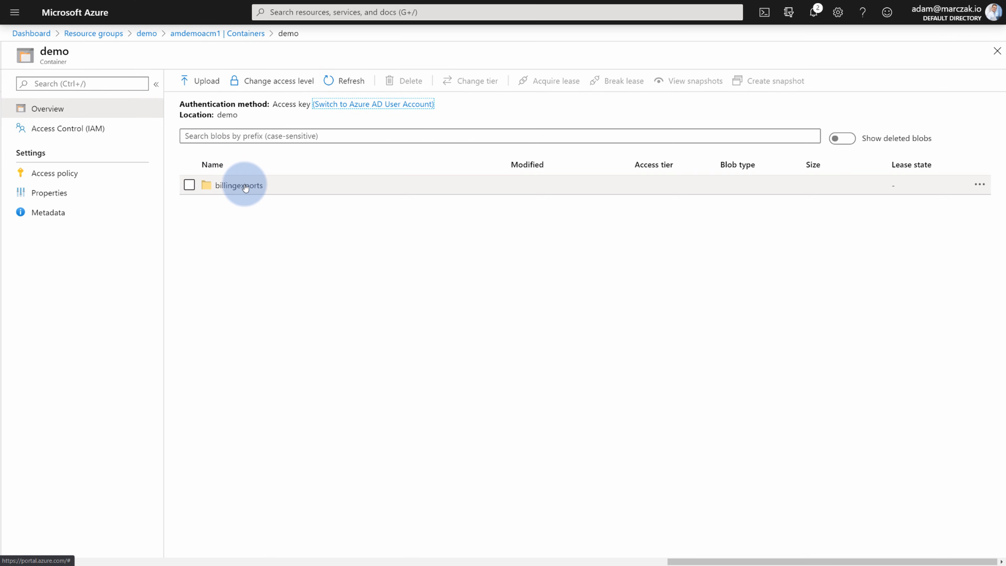
left_click(247, 187)
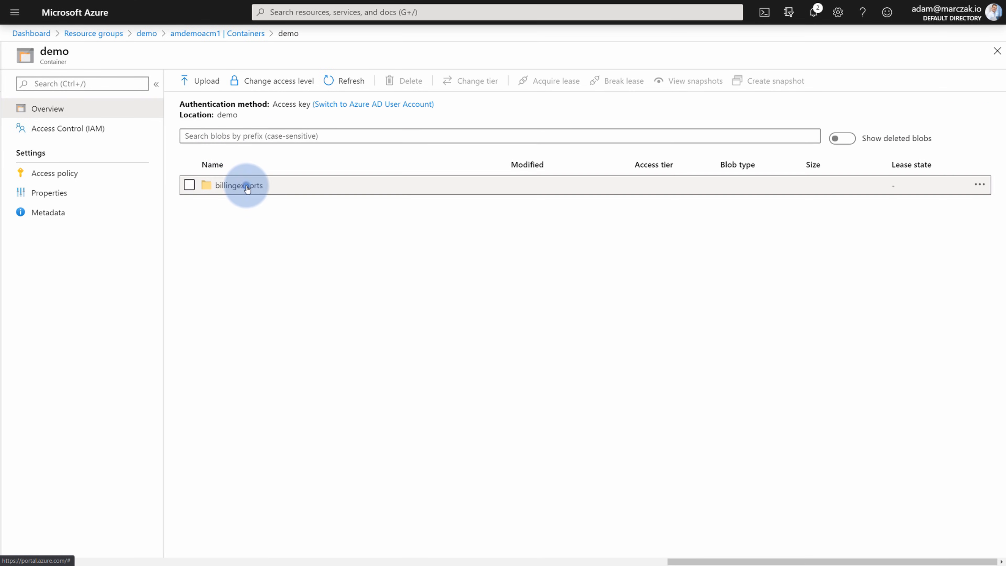
left_click(248, 204)
left_click(249, 212)
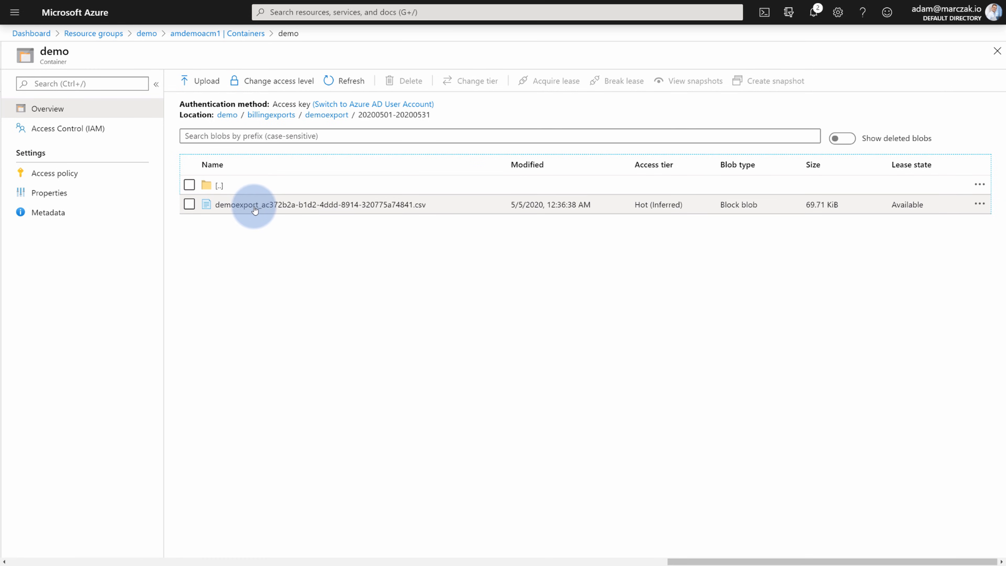
left_click(252, 205)
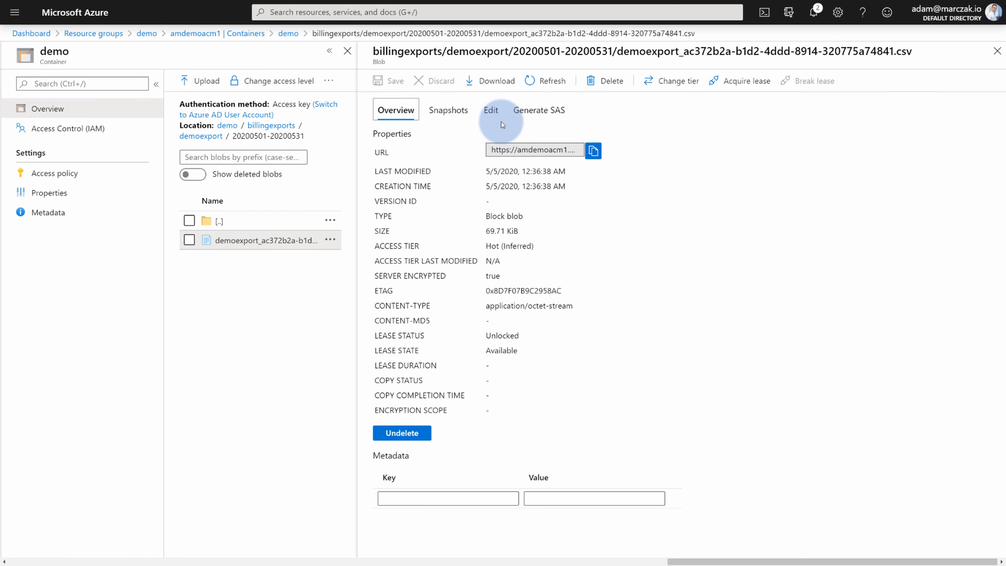
left_click(494, 115)
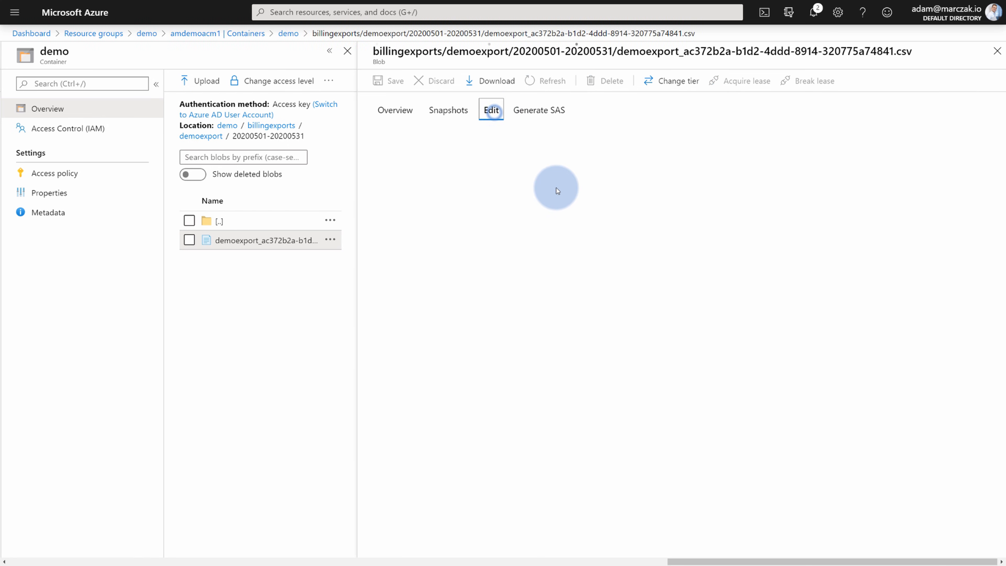
scroll(601, 306, "down", 10)
scroll(601, 306, "up", 10)
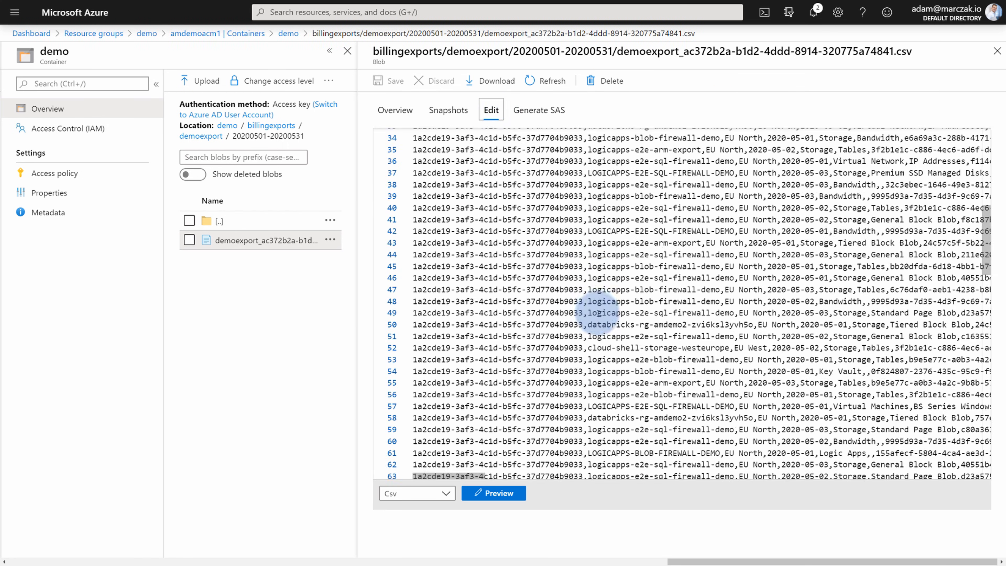
left_click_drag(473, 474, 491, 376)
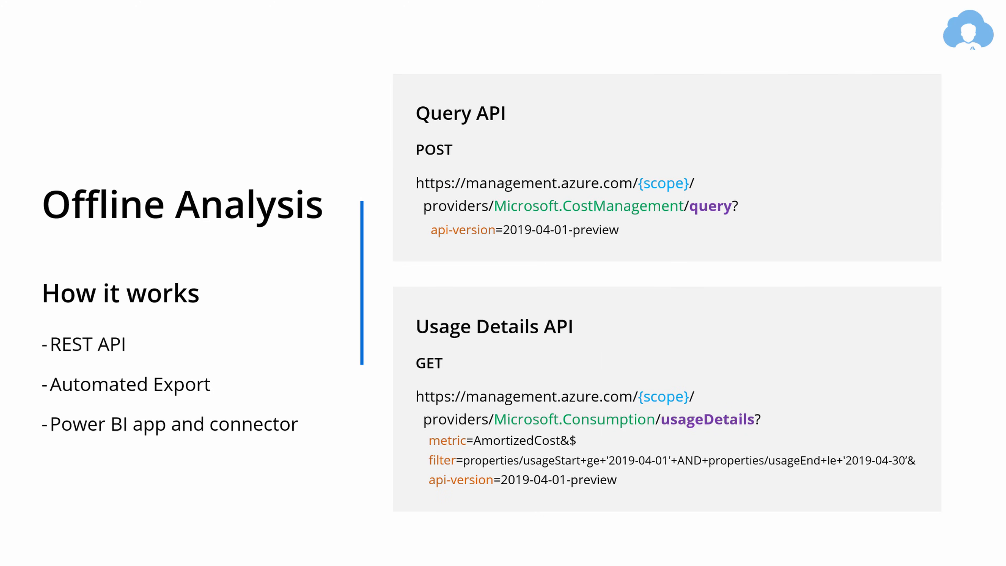
key("Right")
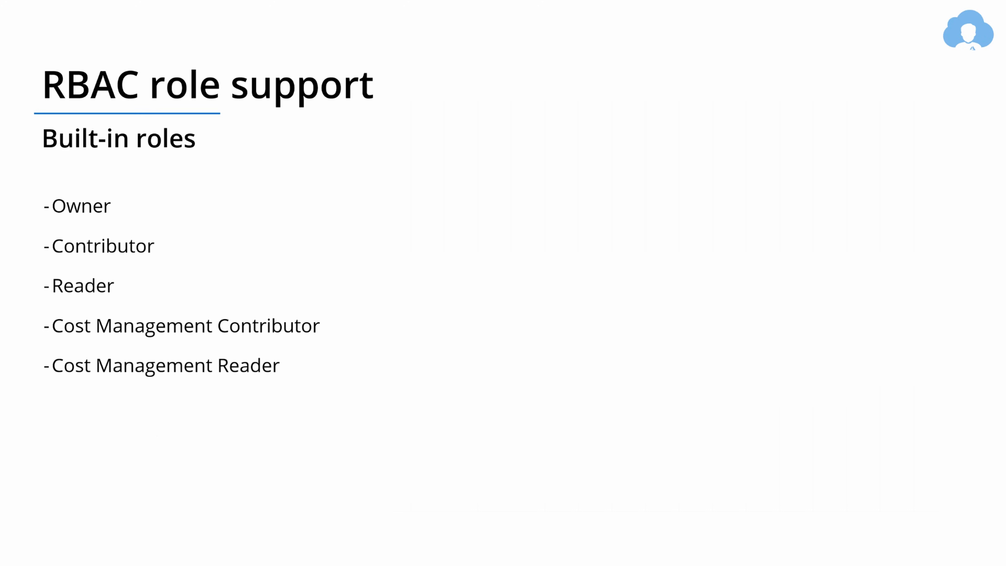